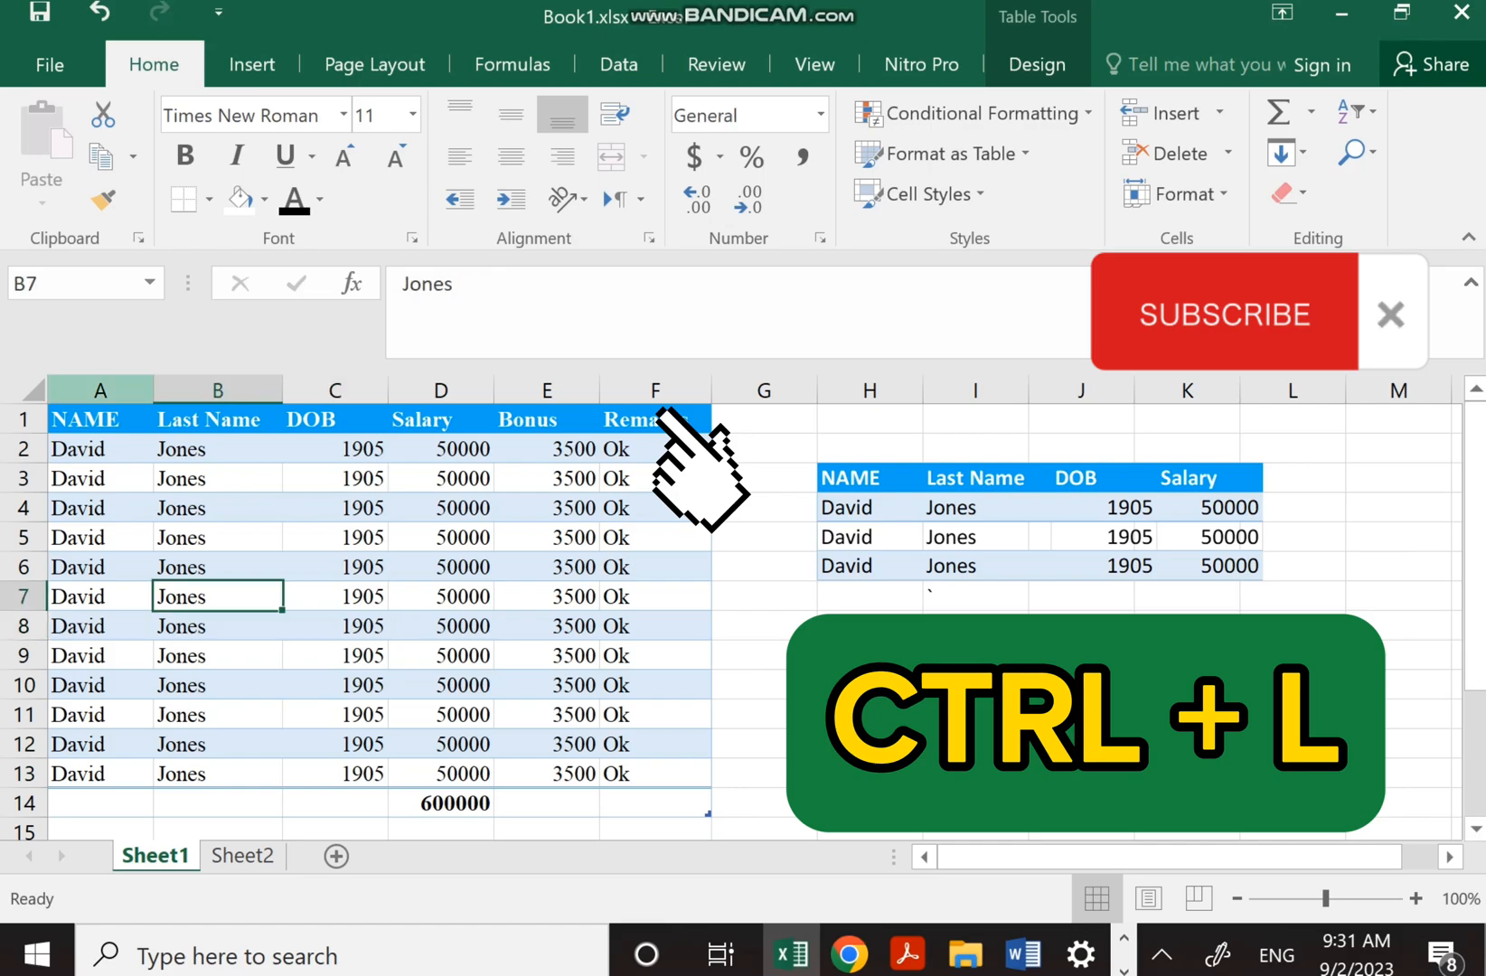
# Switch on filter dropdowns for every header of the NAME-to-Remarks employee table with Ctrl+Shift+L
pyautogui.click(217, 538)
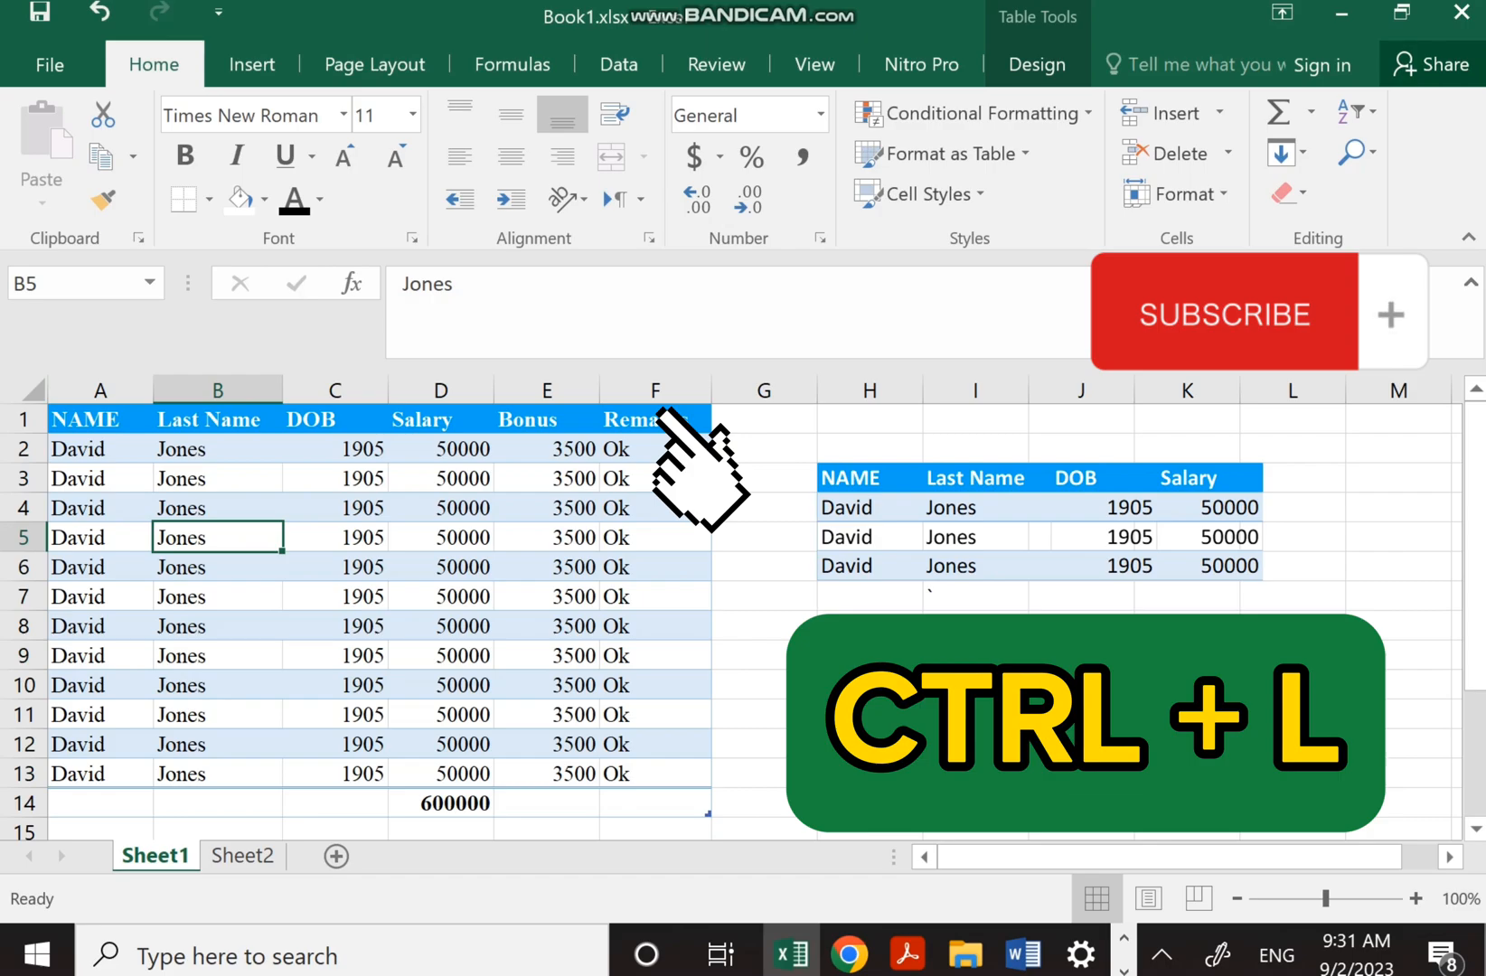
pyautogui.hotkey('ctrl', 'shift', 'l')
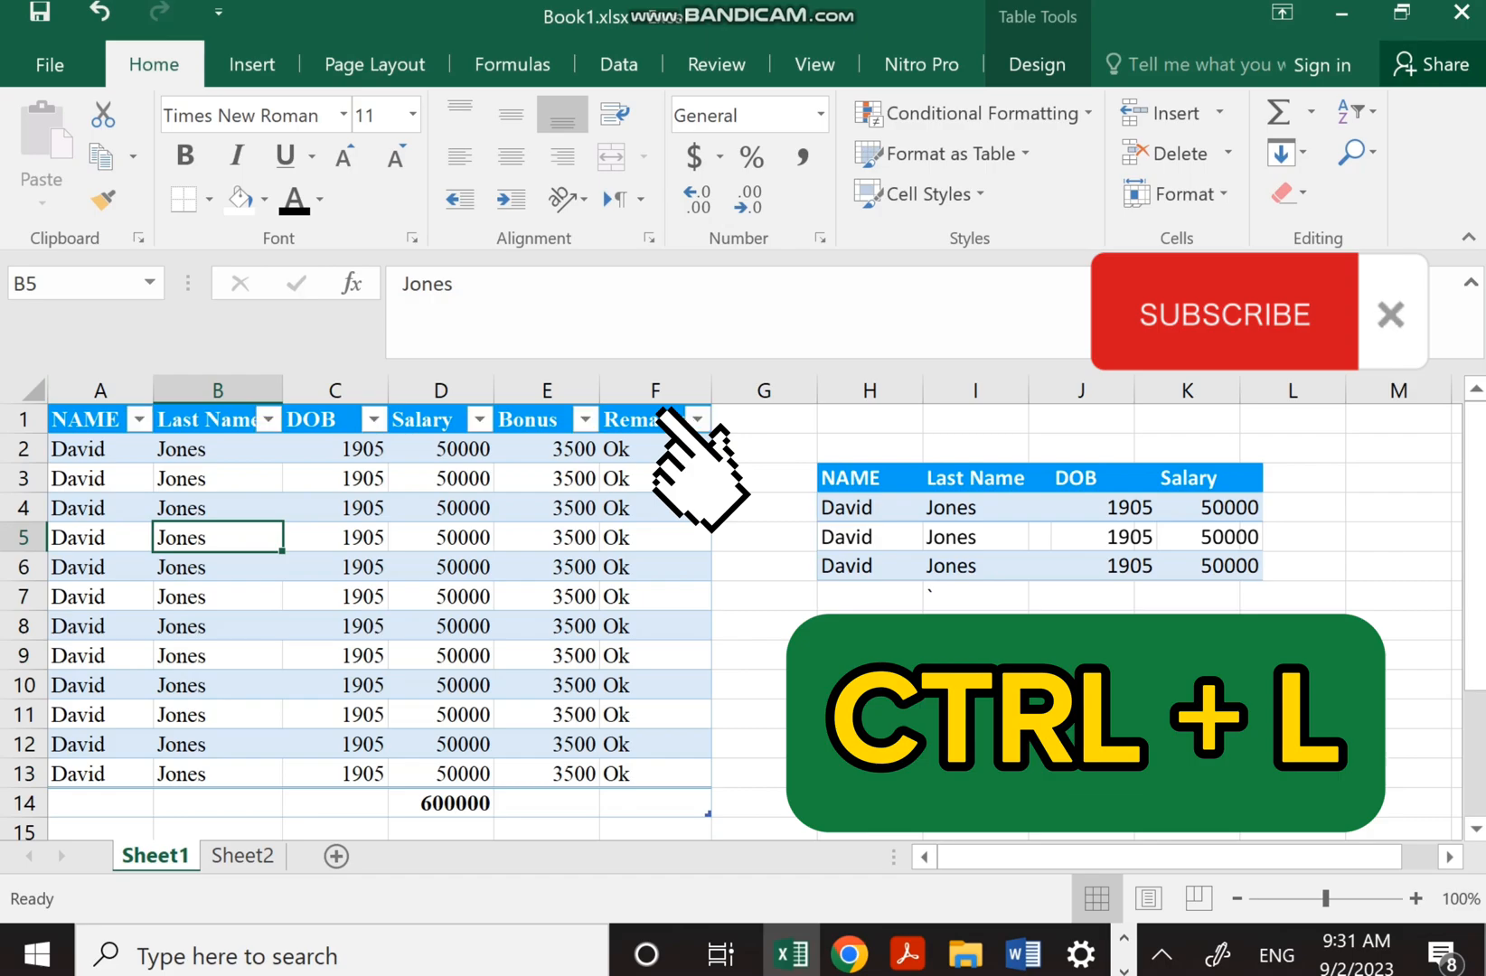
pyautogui.click(372, 420)
pyautogui.click(373, 420)
pyautogui.hotkey('ctrl', 'shift', 'l')
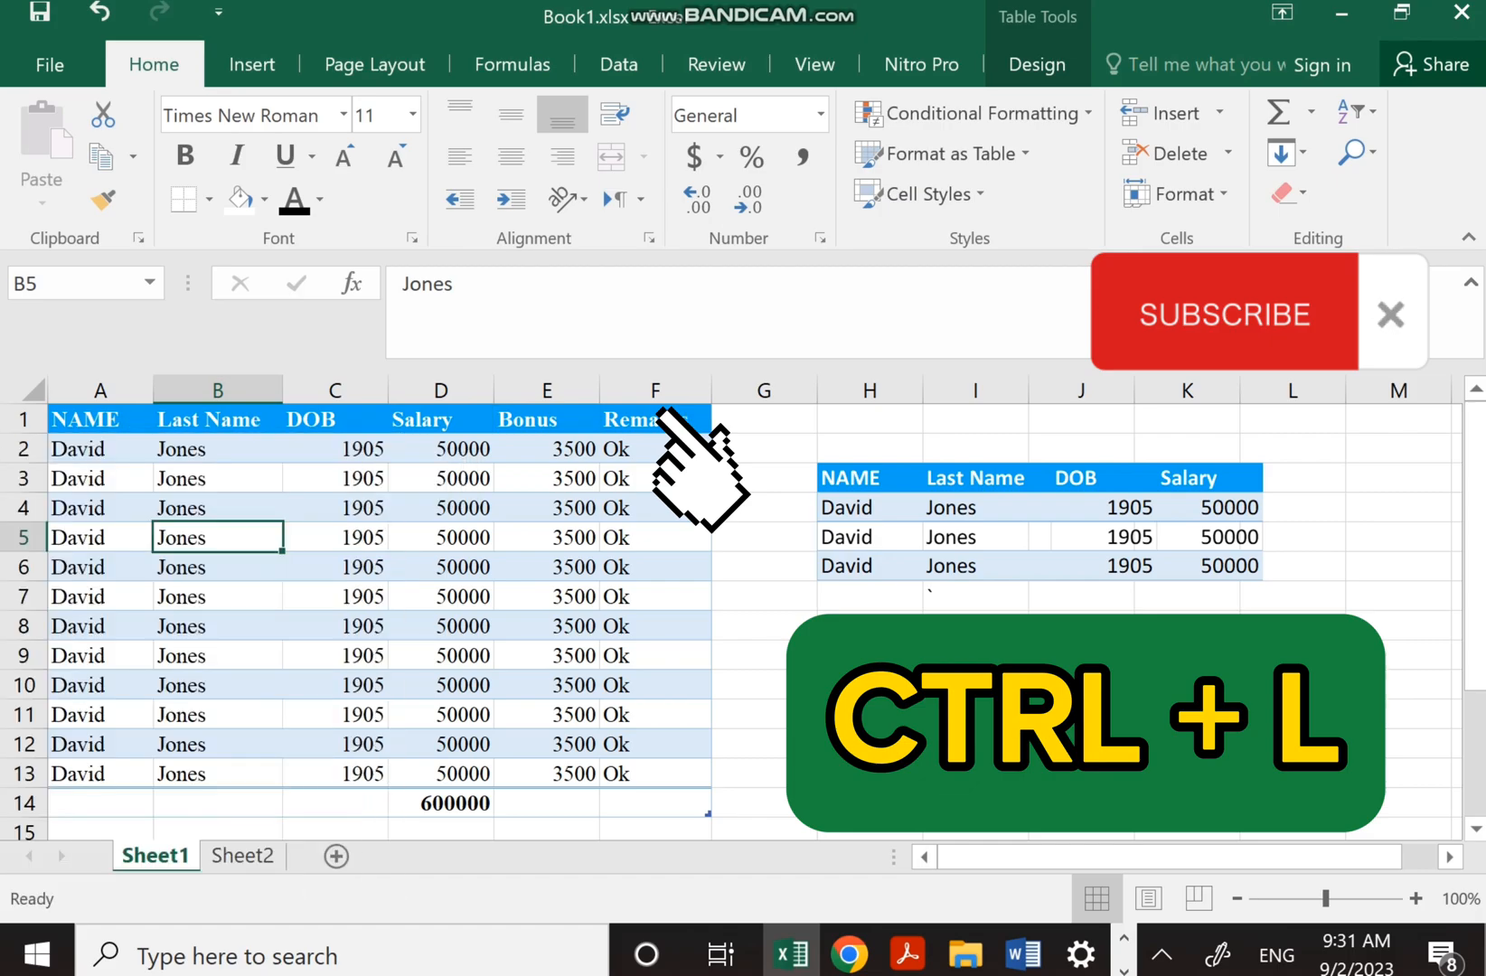
pyautogui.hotkey('ctrl', 'shift', 'l')
pyautogui.hotkey('ctrl', 'shift', 'l')
pyautogui.hotkey('ctrl', 'shift', 'l')
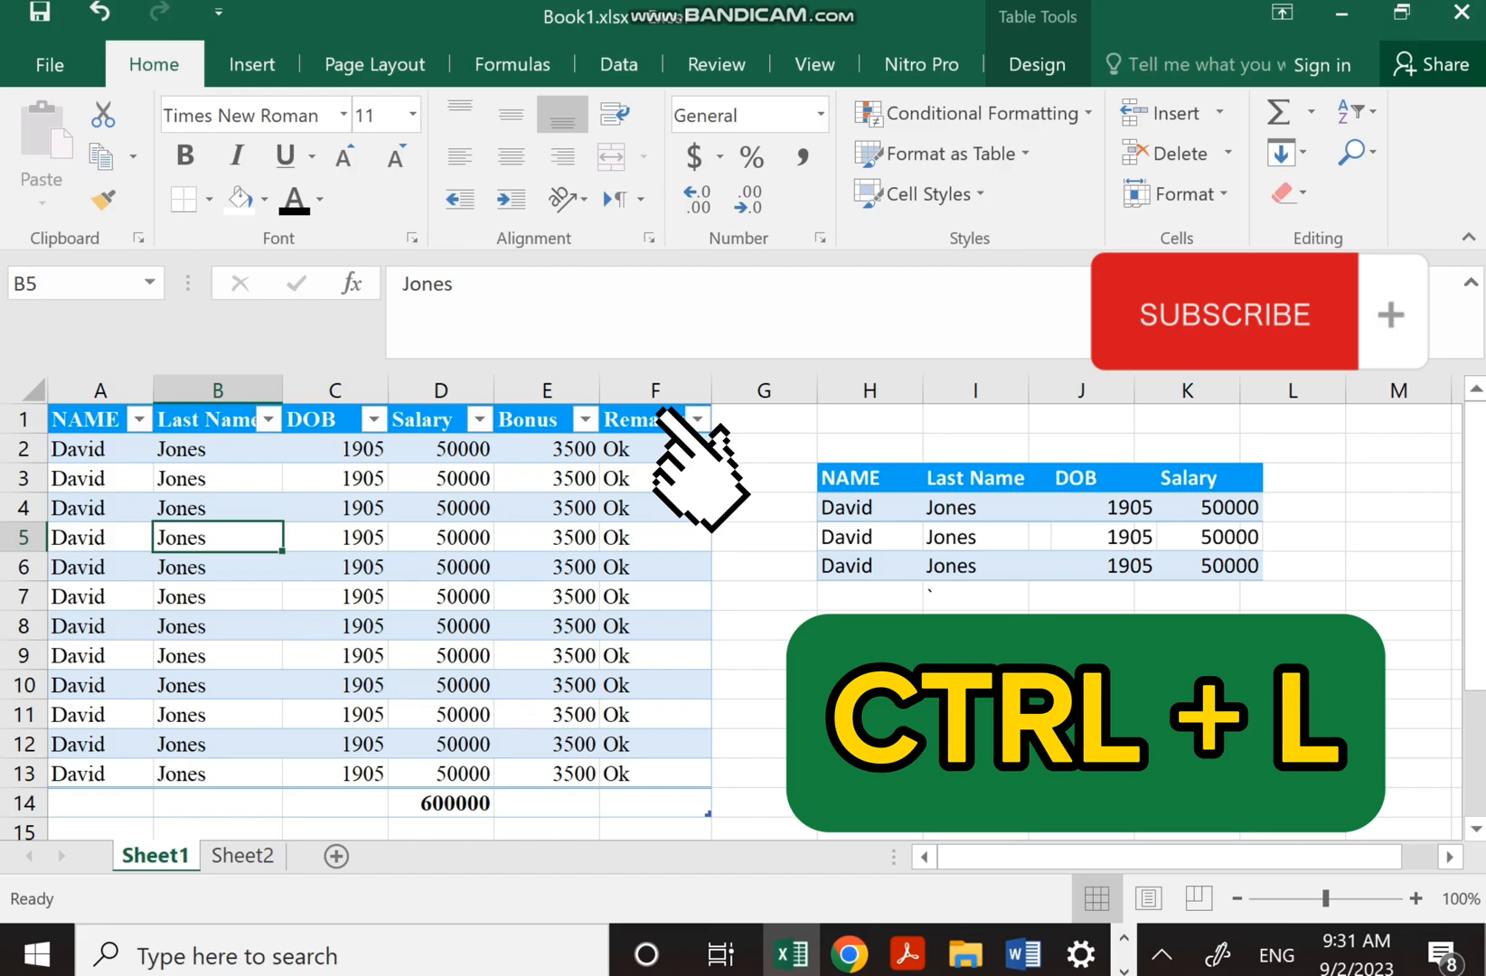
pyautogui.click(975, 774)
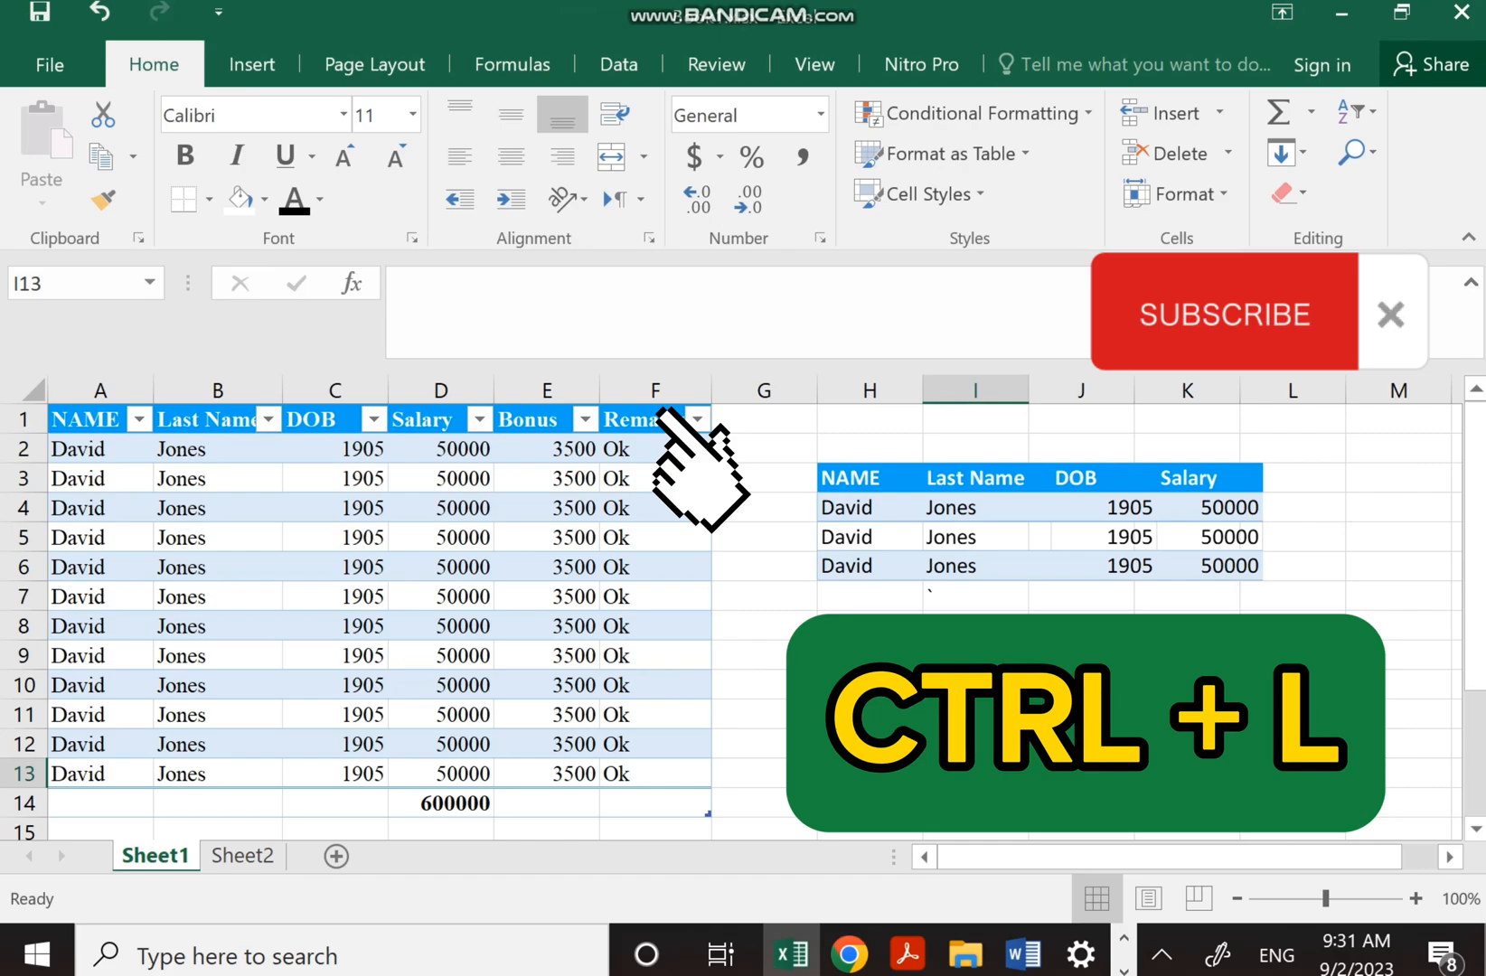
# Move the linked table picture up to row 2 and place a duplicate just below it
pyautogui.click(1040, 524)
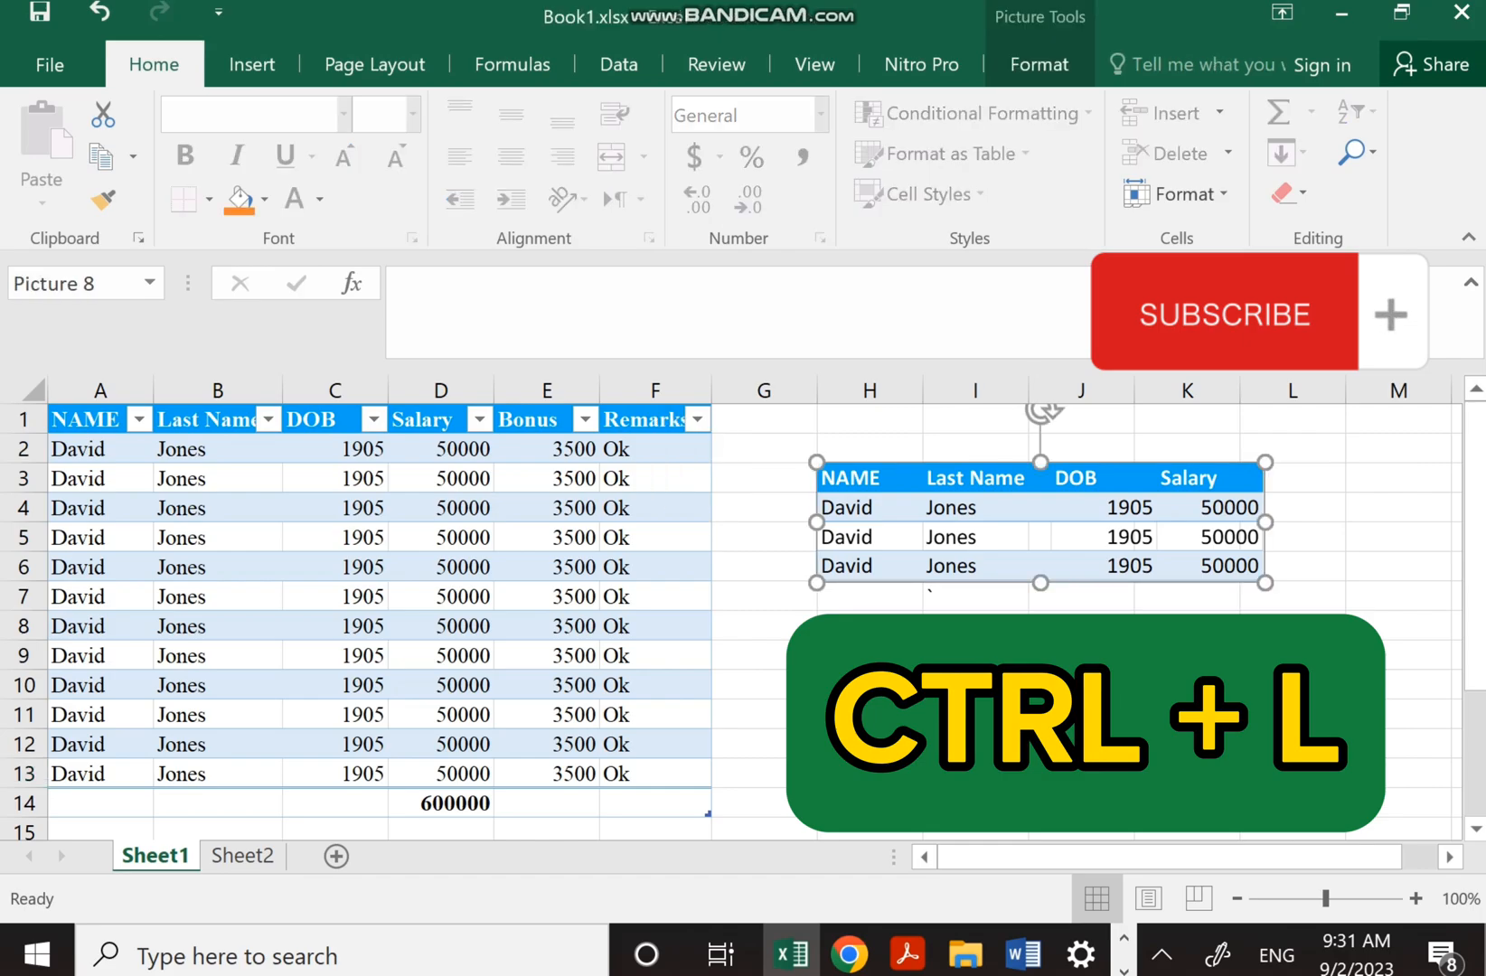
pyautogui.moveTo(1040, 523)
pyautogui.mouseDown()
pyautogui.moveTo(980, 595)
pyautogui.moveTo(1226, 672)
pyautogui.moveTo(1135, 588)
pyautogui.moveTo(1107, 521)
pyautogui.moveTo(1039, 492)
pyautogui.mouseUp()
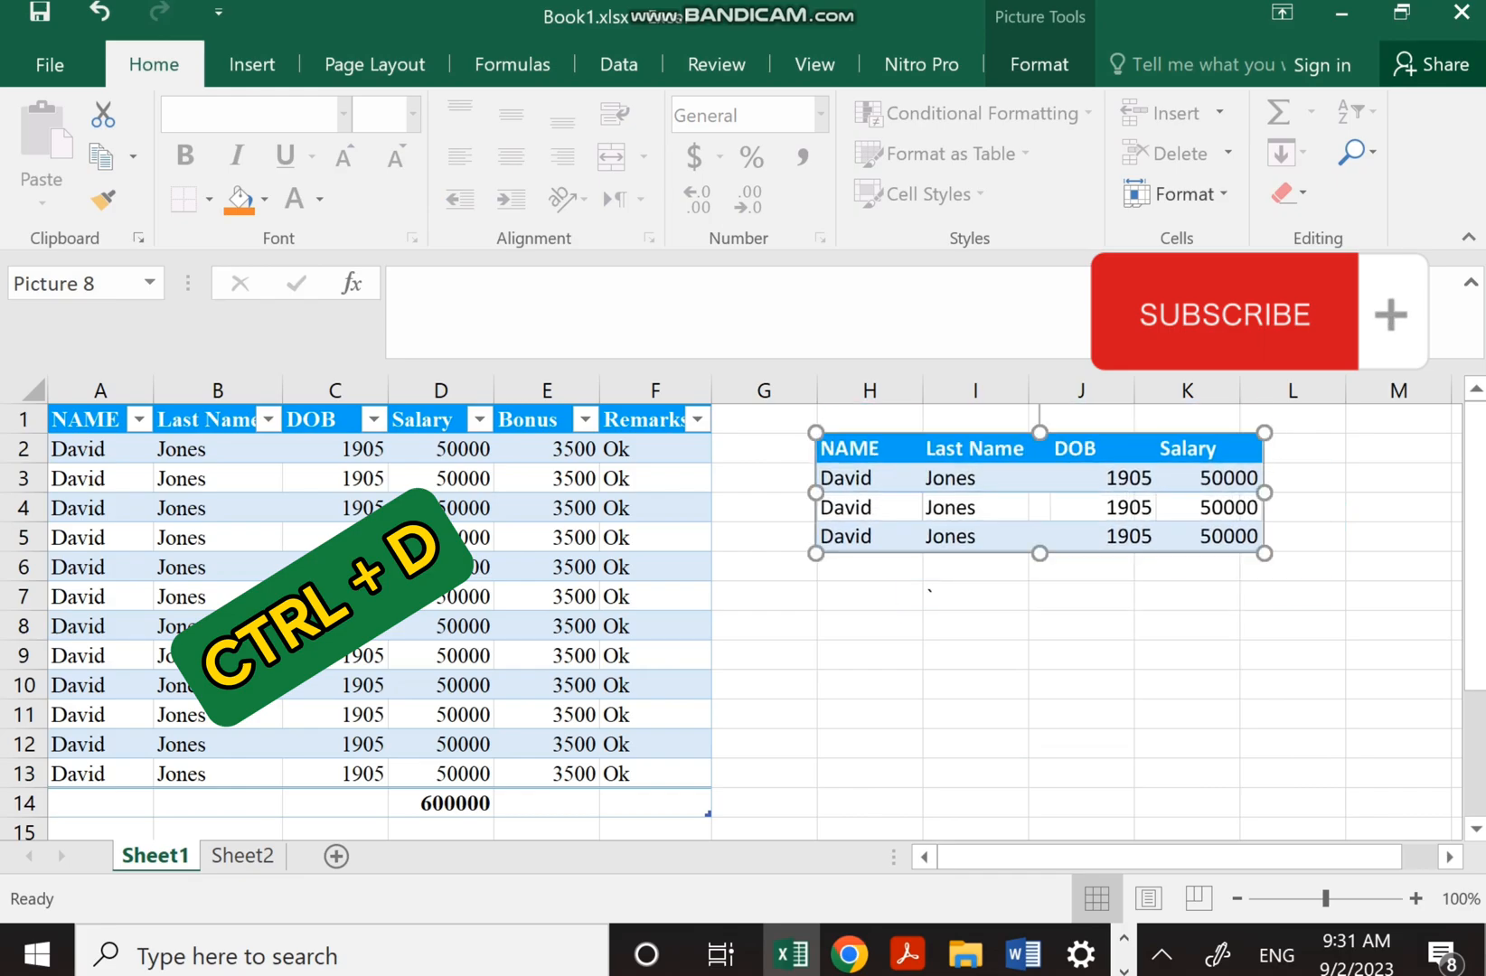
pyautogui.hotkey('ctrl', 'd')
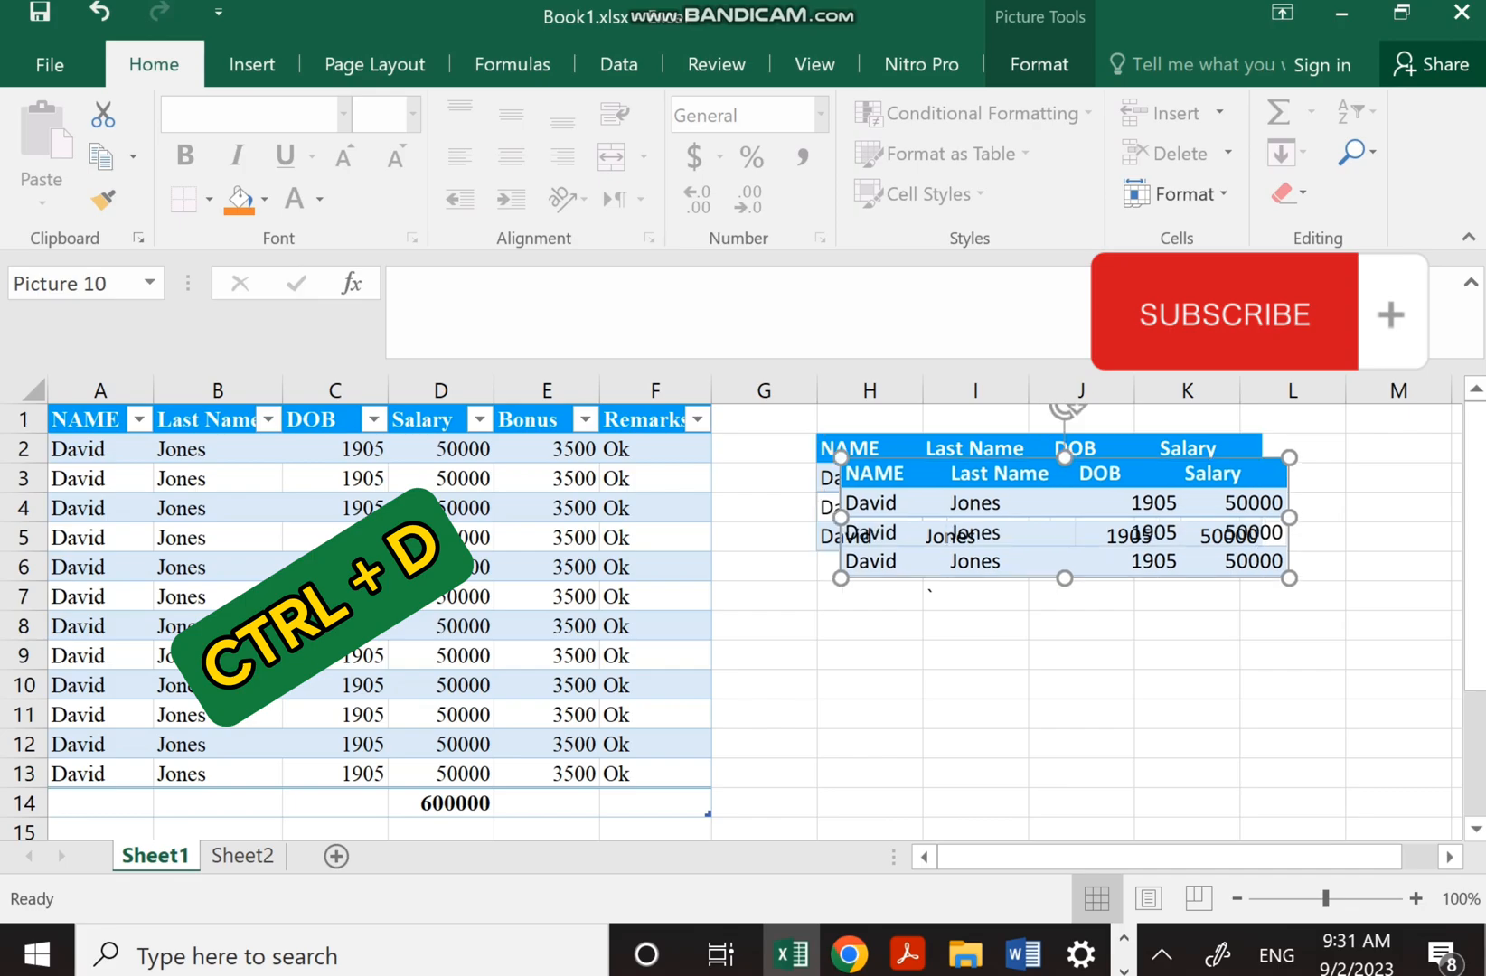
pyautogui.moveTo(994, 533); pyautogui.dragTo(962, 648)
# Make a third copy of the picture, then delete both extra copies, leaving only the original
pyautogui.click(1003, 497)
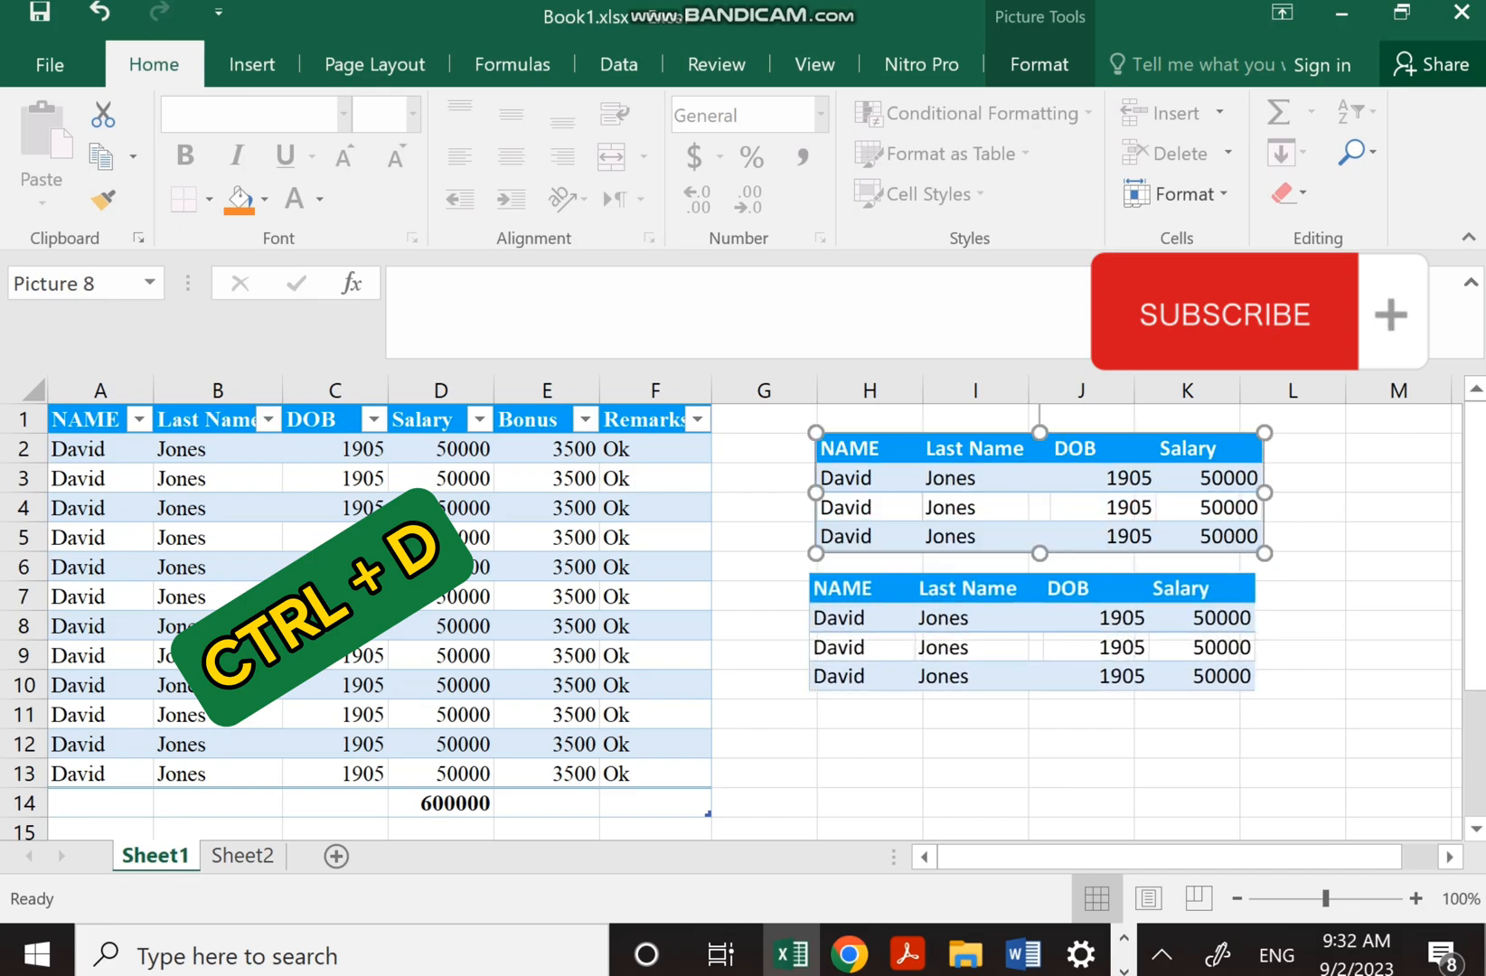
pyautogui.hotkey('ctrl', 'd')
pyautogui.moveTo(1065, 533); pyautogui.dragTo(1049, 784)
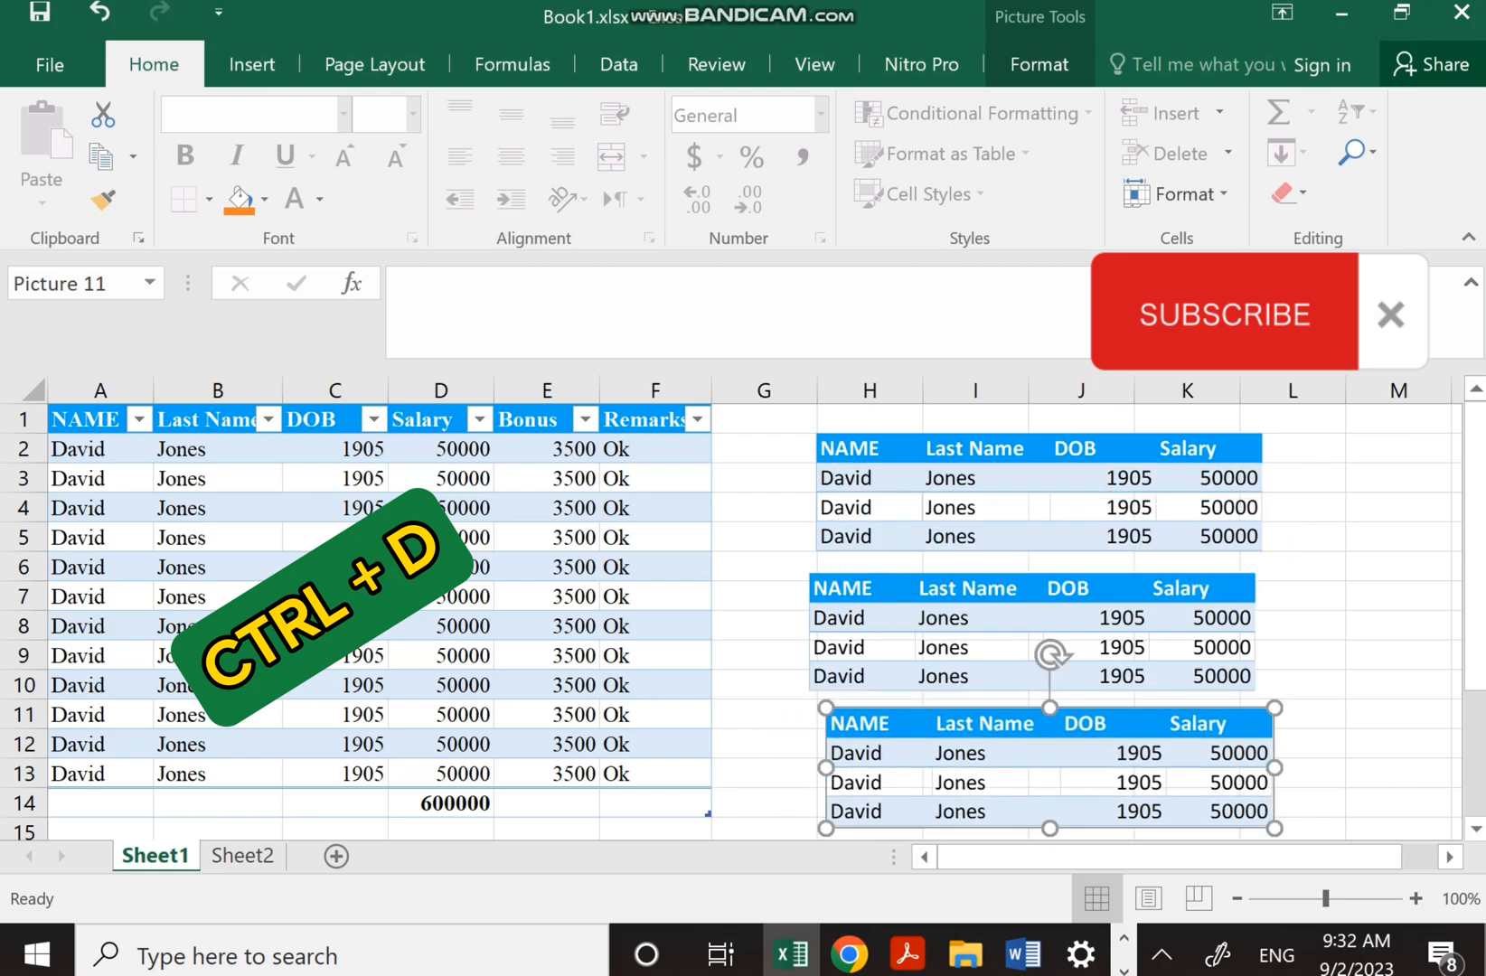
pyautogui.press('Delete')
pyautogui.click(1032, 645)
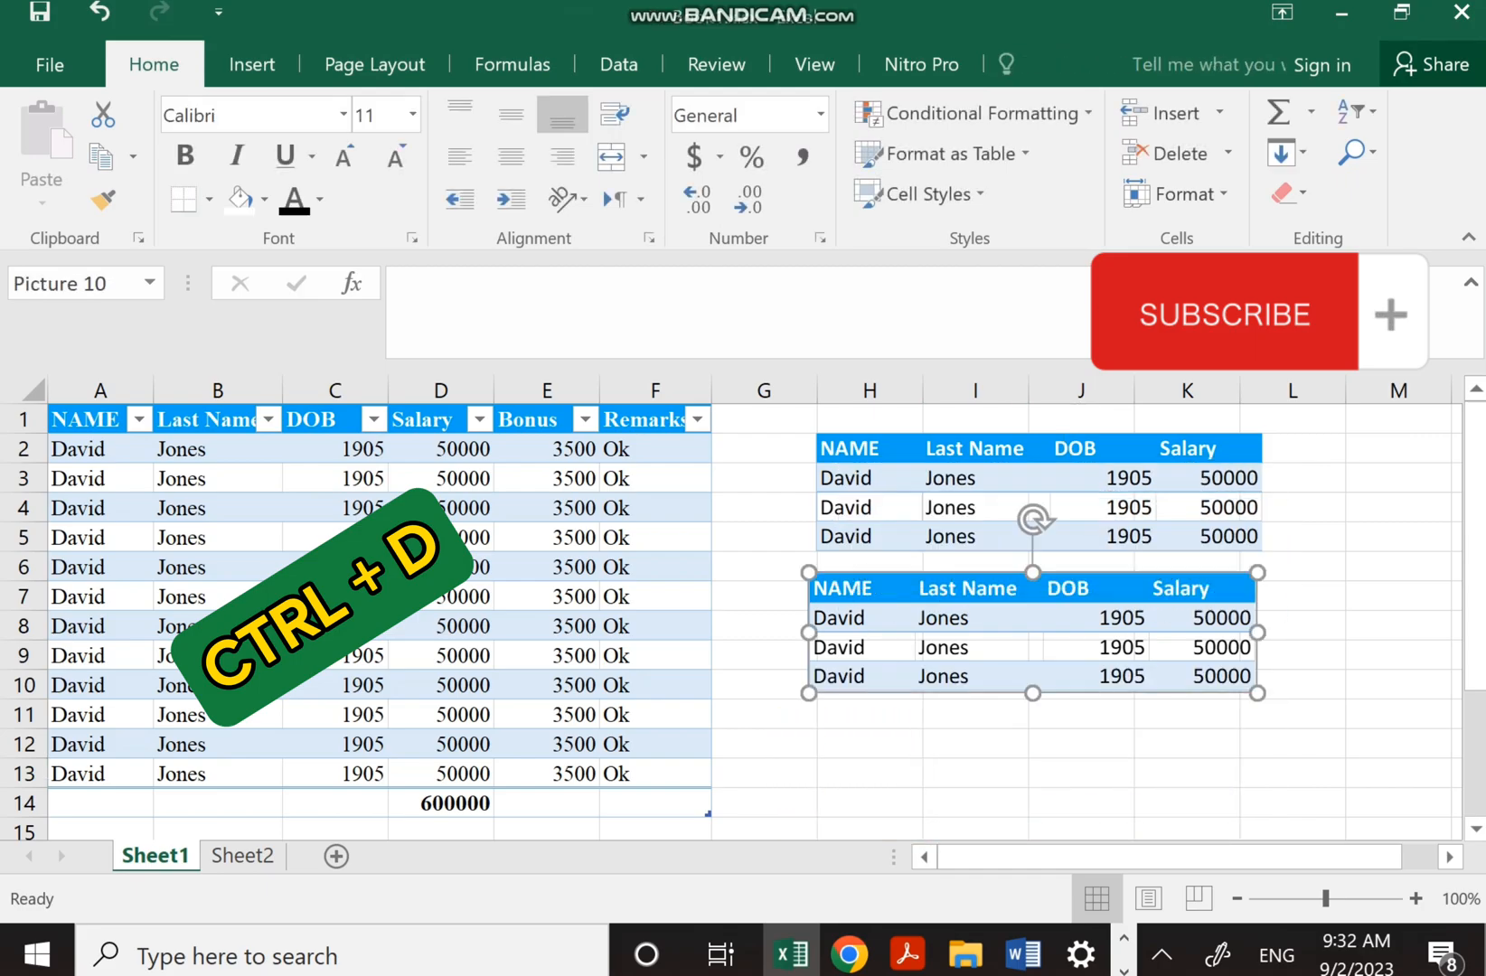
pyautogui.press('Delete')
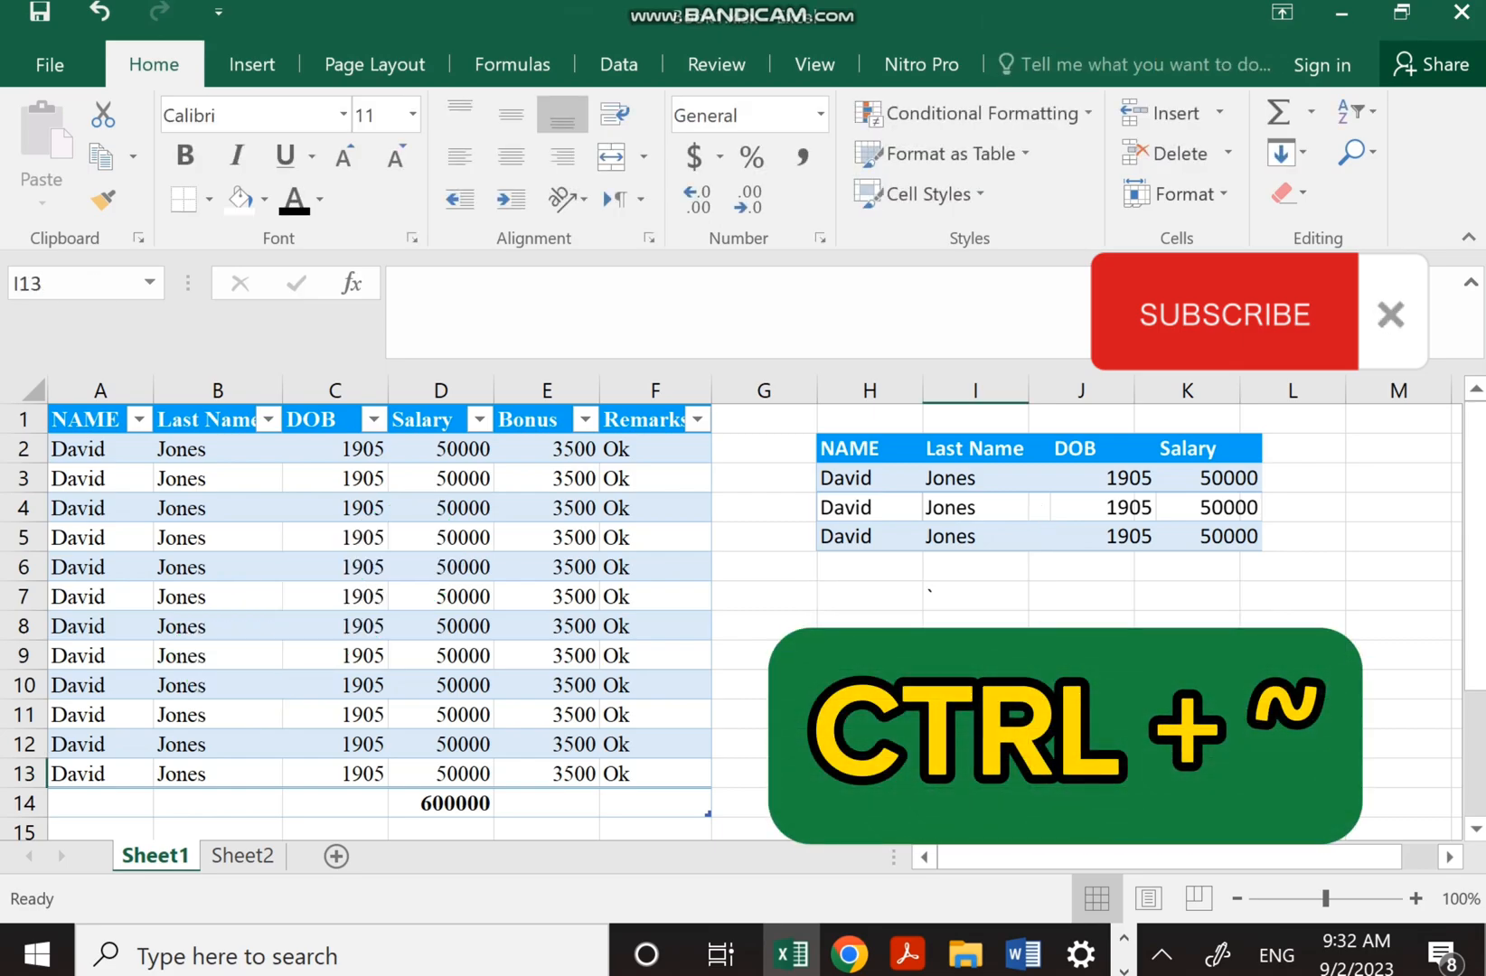
# Show formulas with Ctrl+~ and widen the Salary column D
pyautogui.click(869, 685)
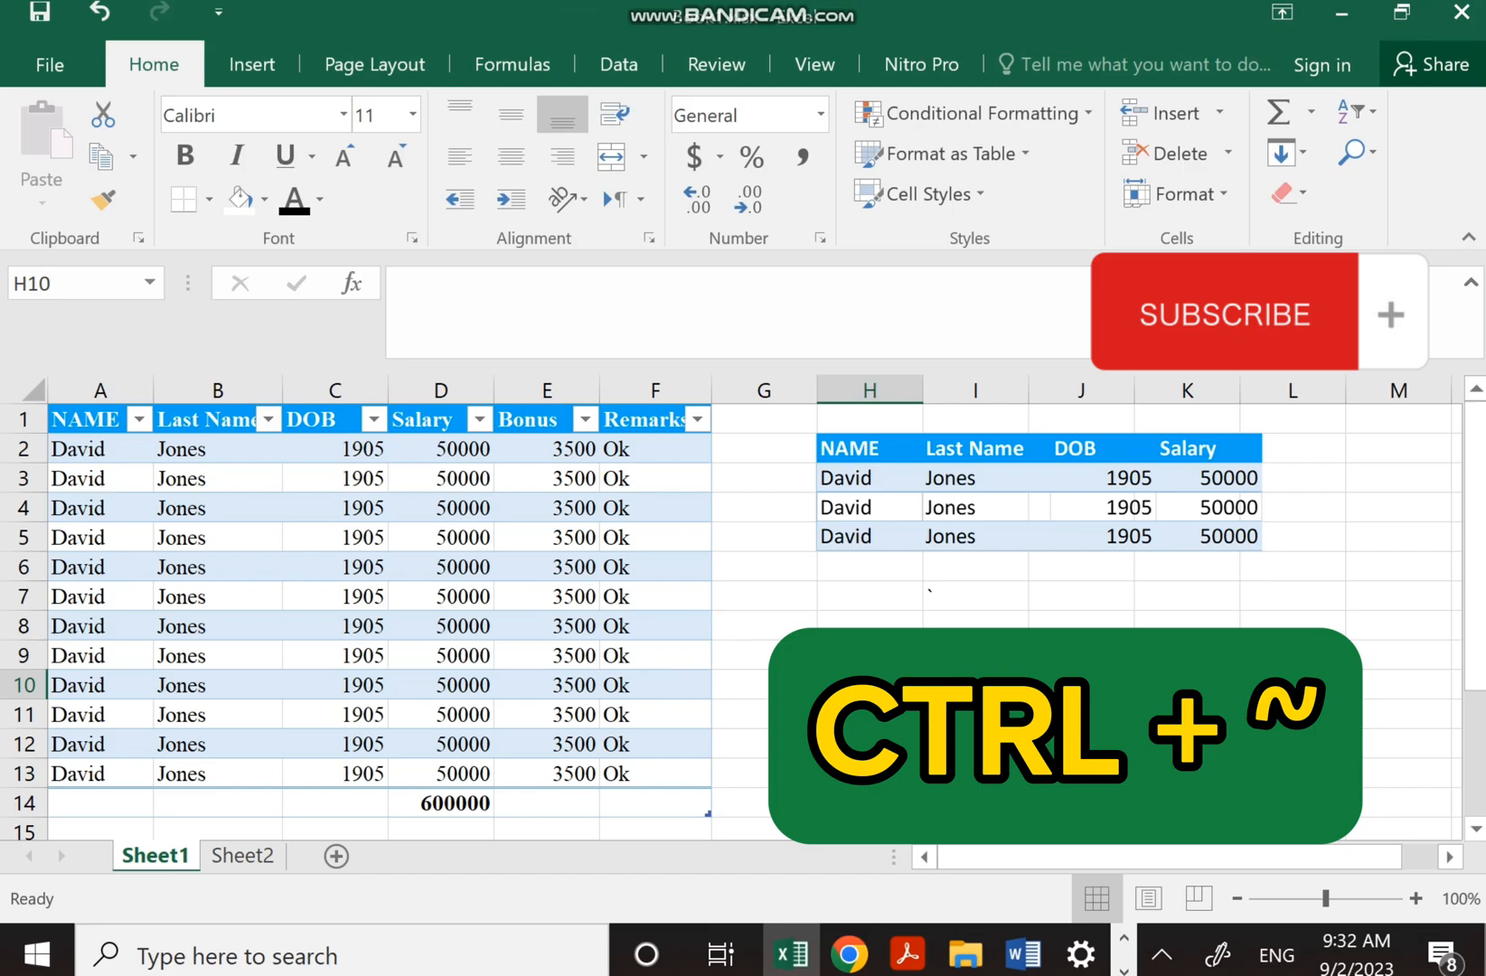
pyautogui.click(655, 597)
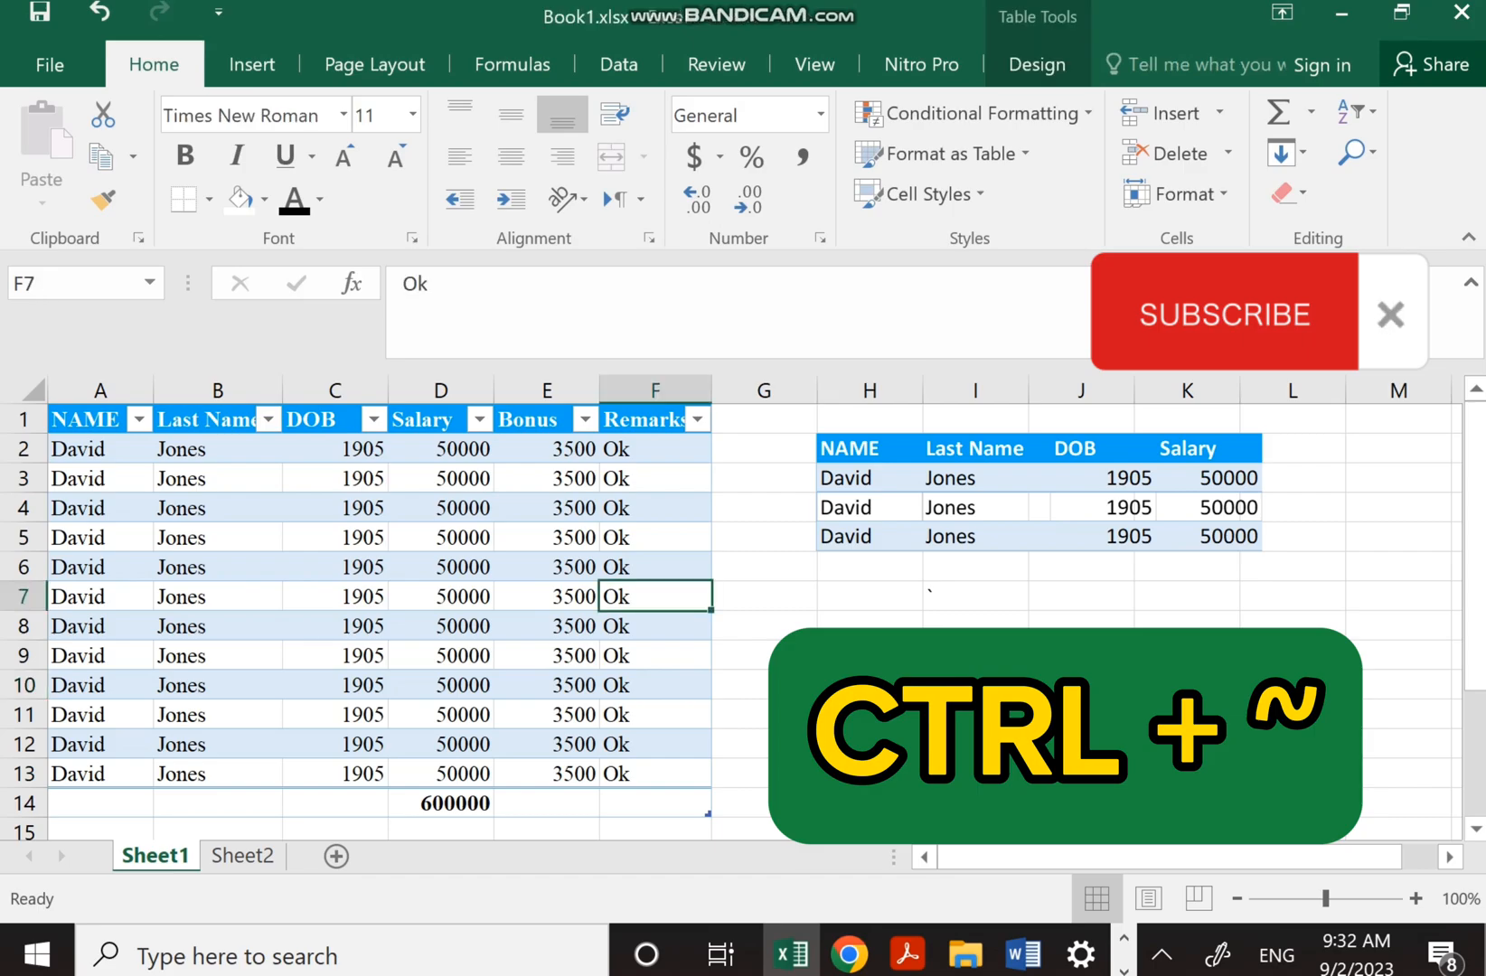
pyautogui.click(335, 685)
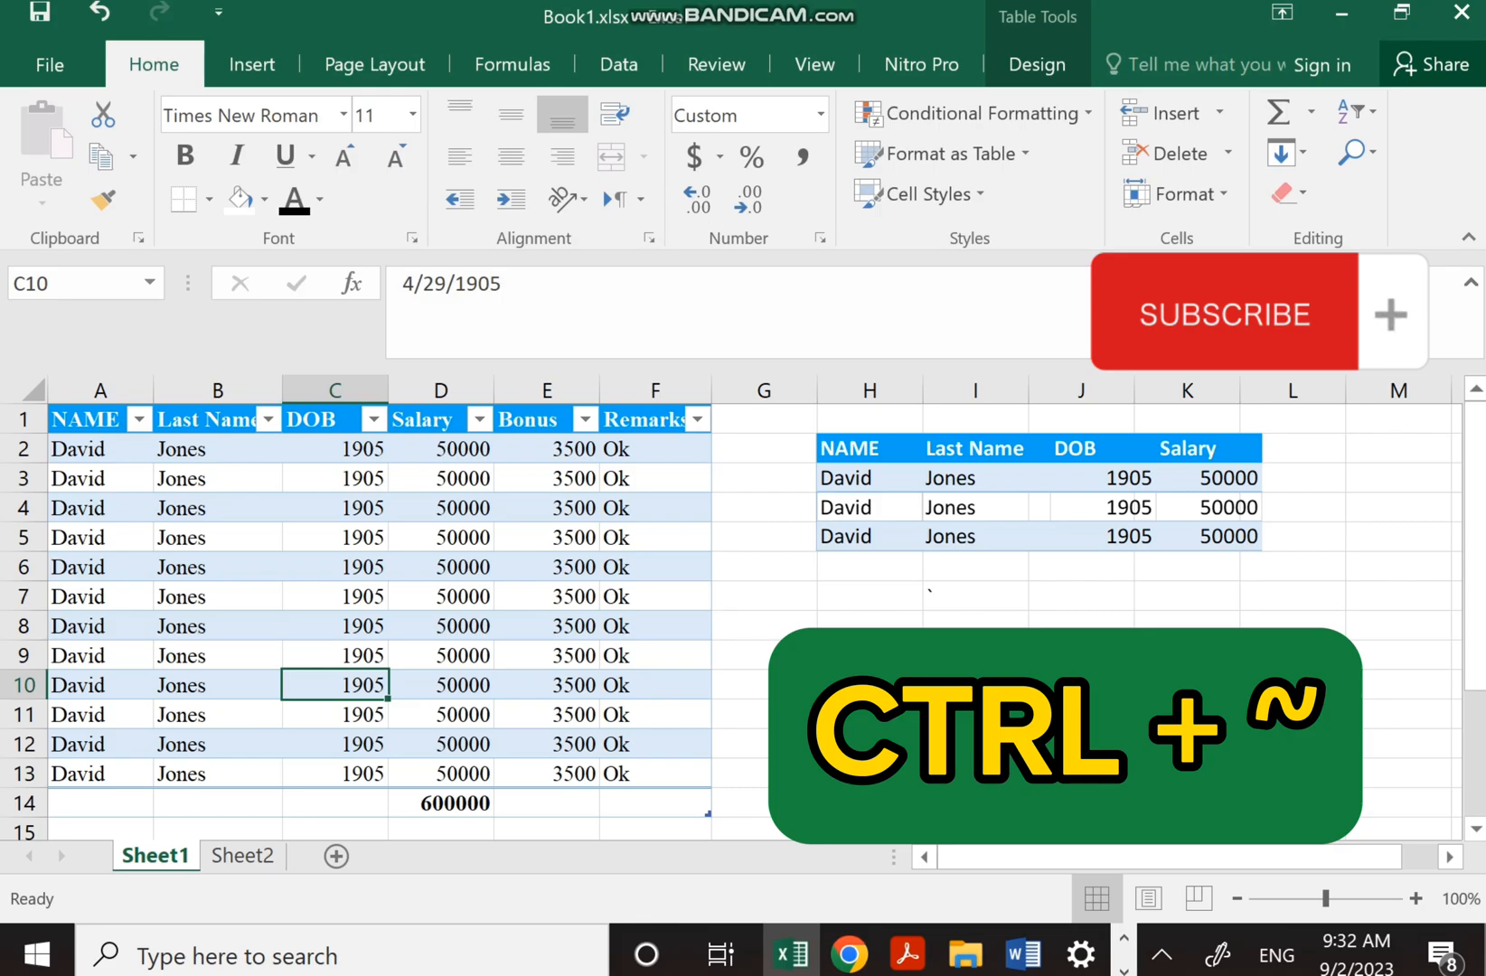
pyautogui.hotkey('ctrl', '`')
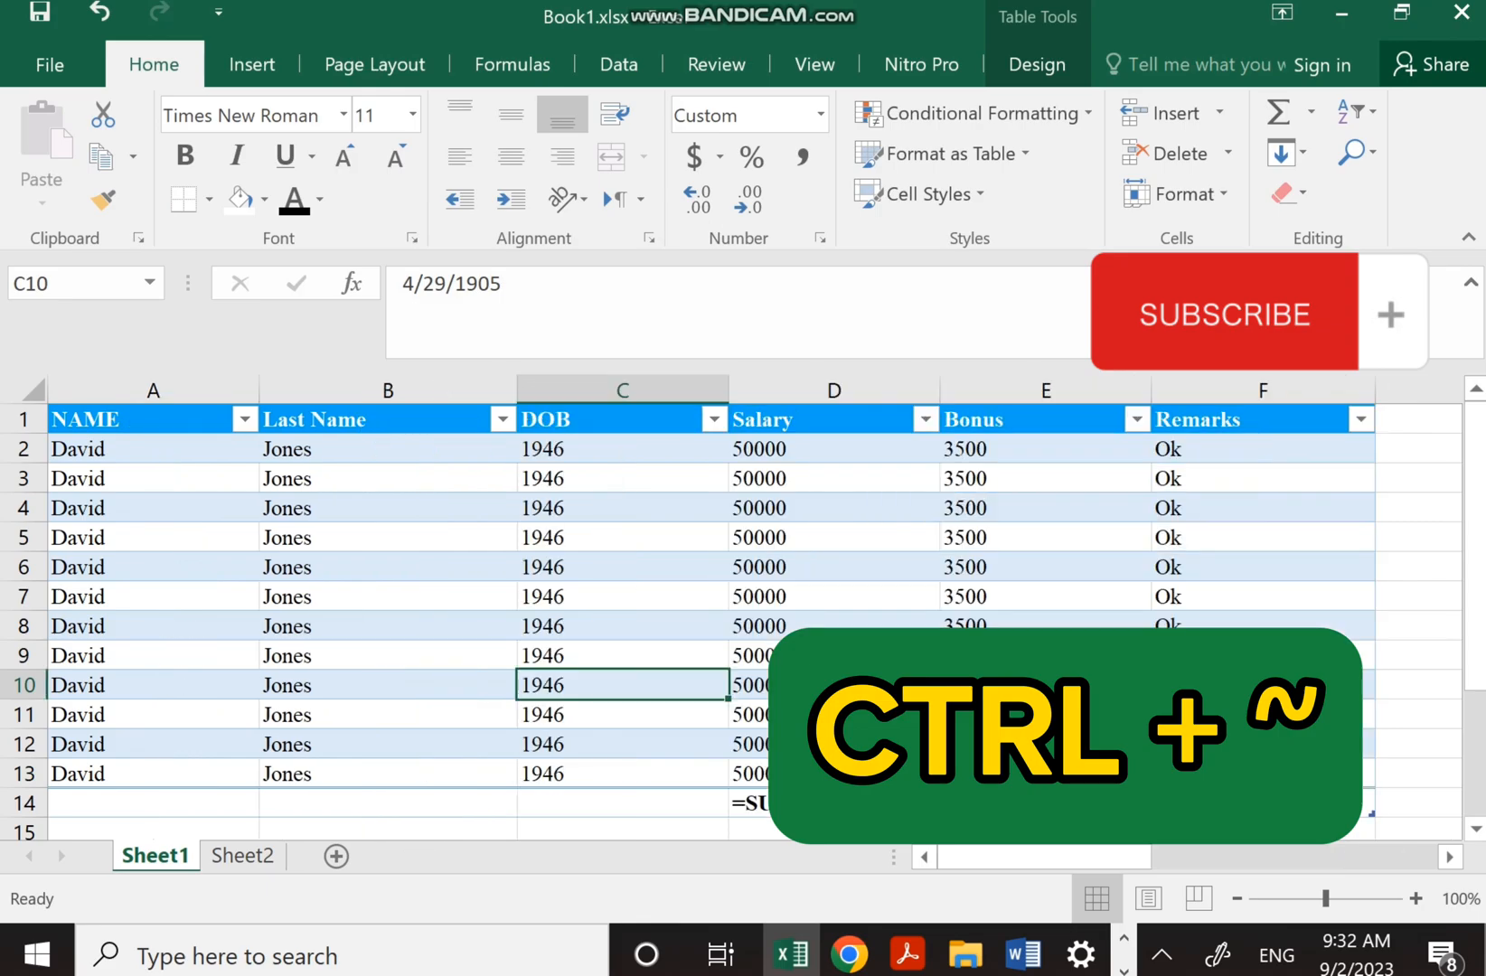
pyautogui.moveTo(940, 390); pyautogui.dragTo(1067, 390)
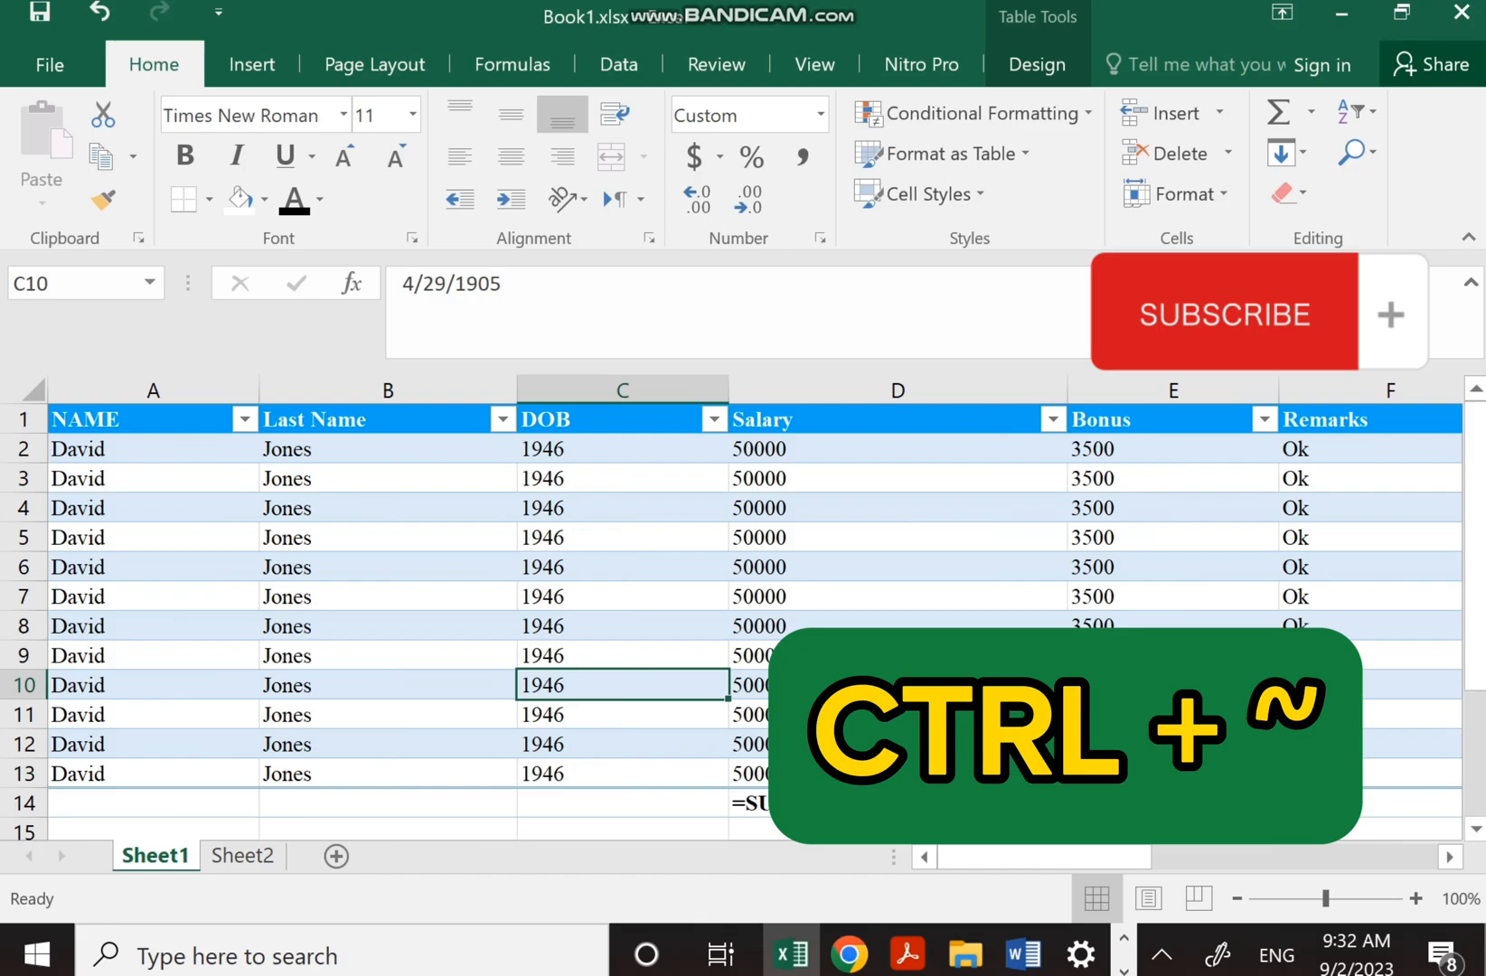
# Toggle Ctrl+~ between formulas and values several times, ending in normal value view
pyautogui.hotkey('ctrl', '`')
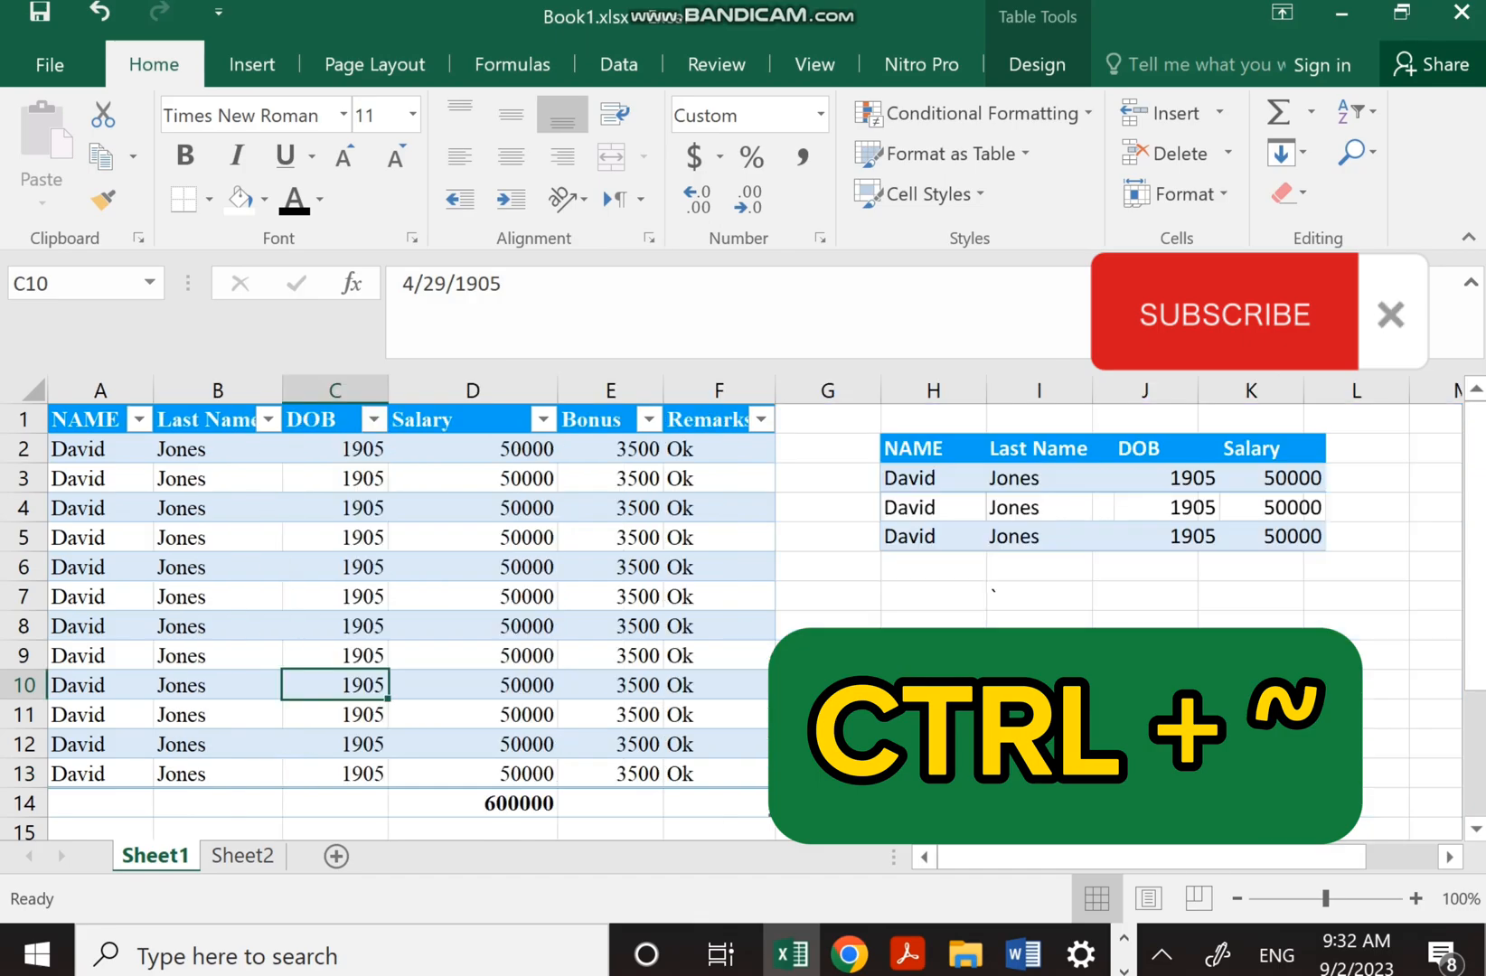
pyautogui.hotkey('ctrl', '`')
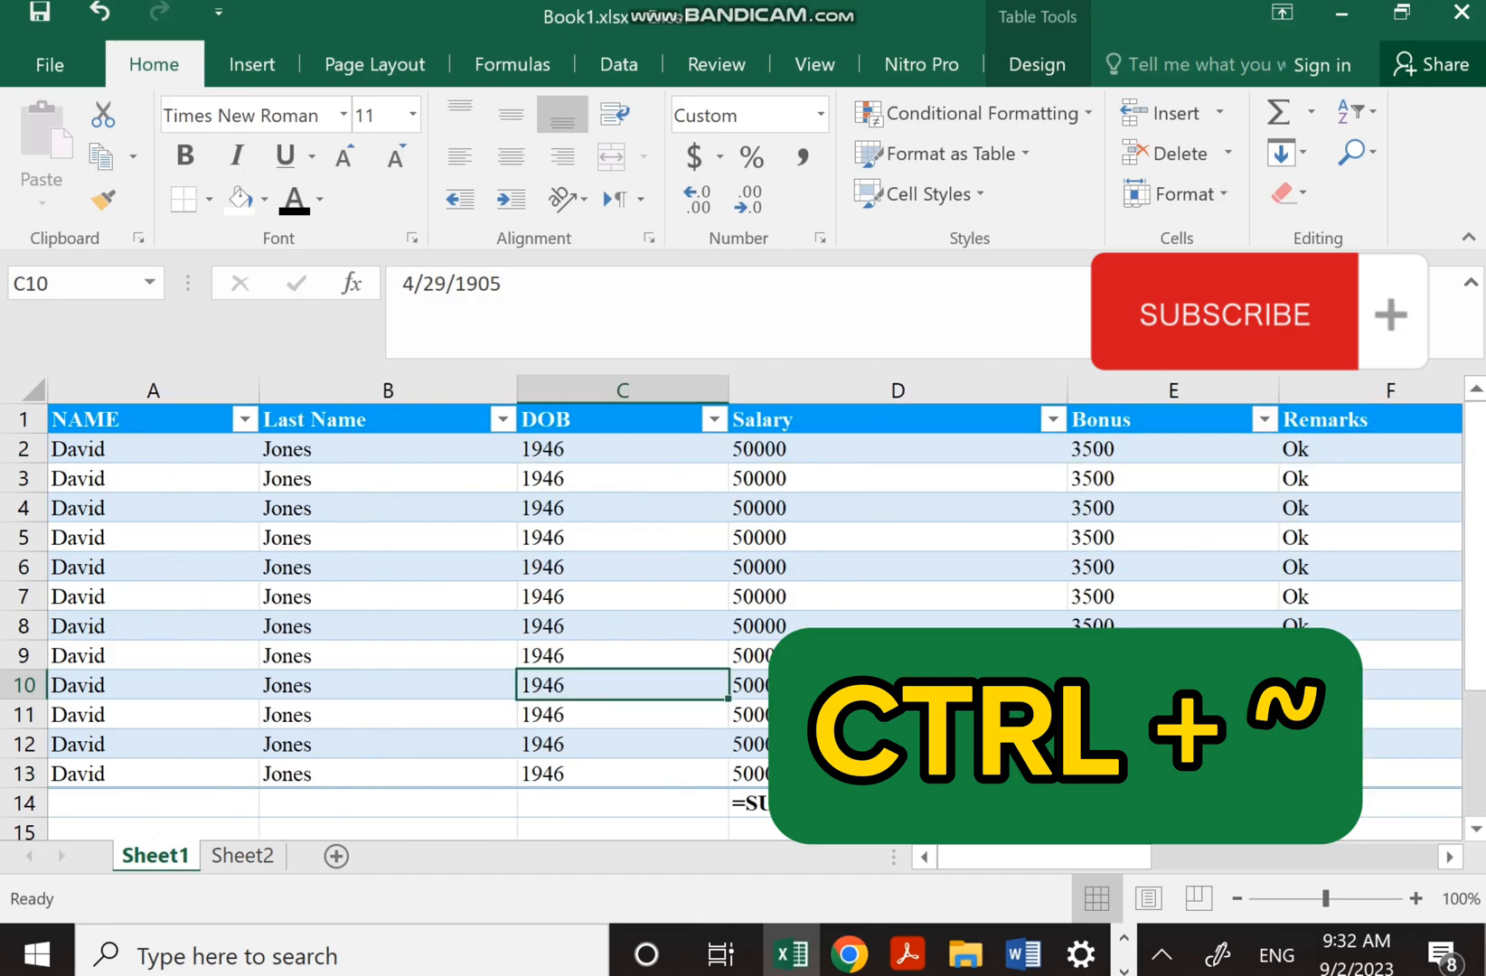
pyautogui.hotkey('ctrl', '`')
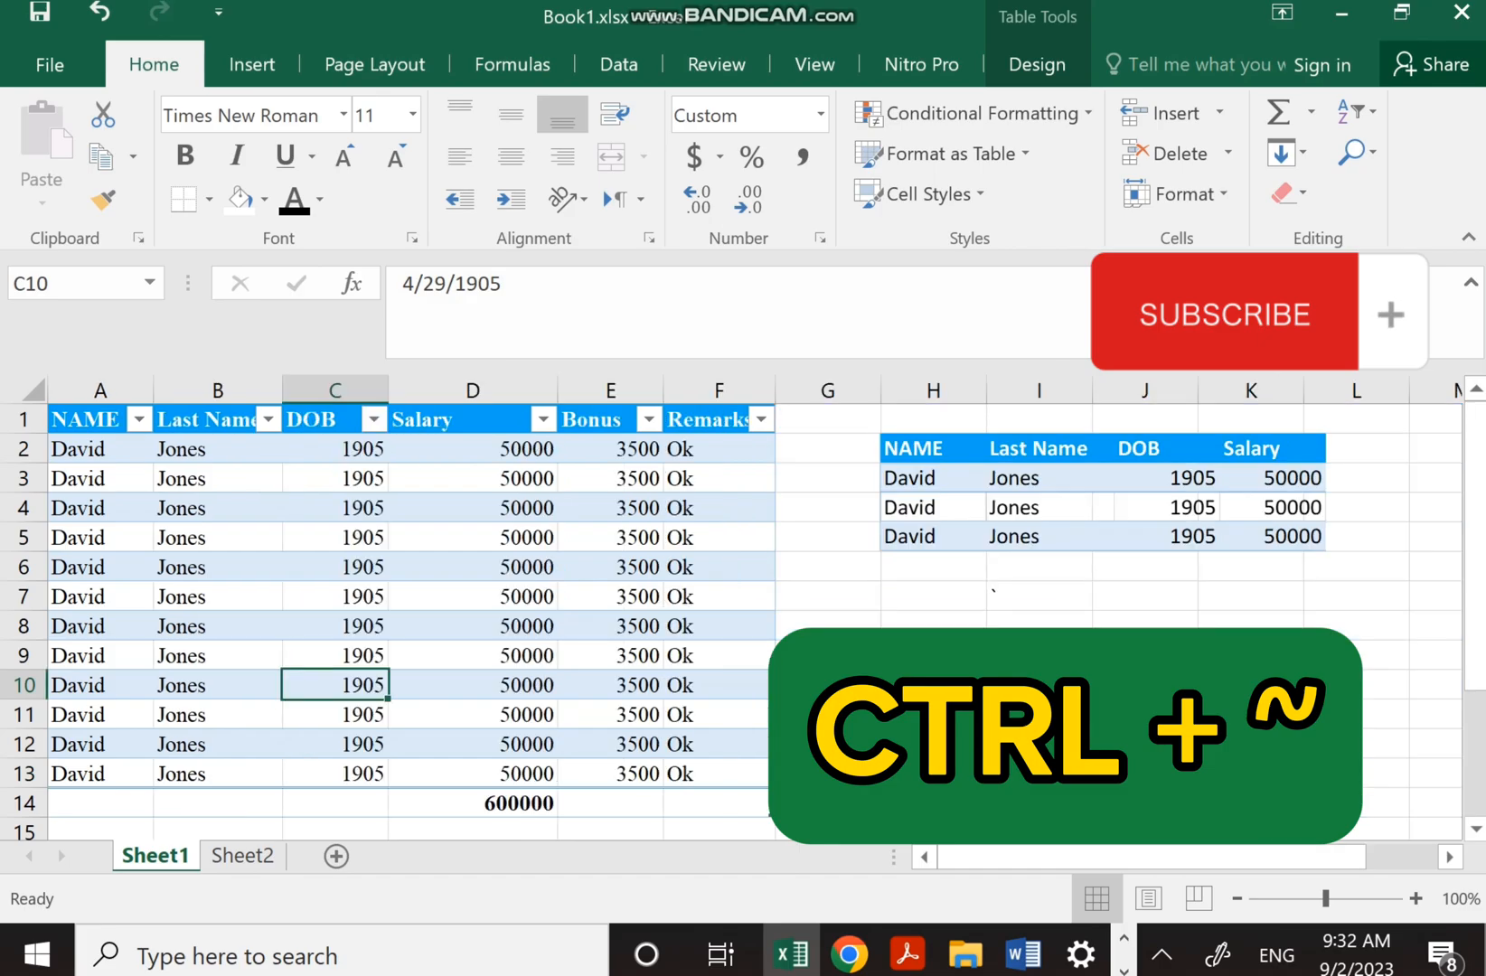
pyautogui.hotkey('ctrl', '`')
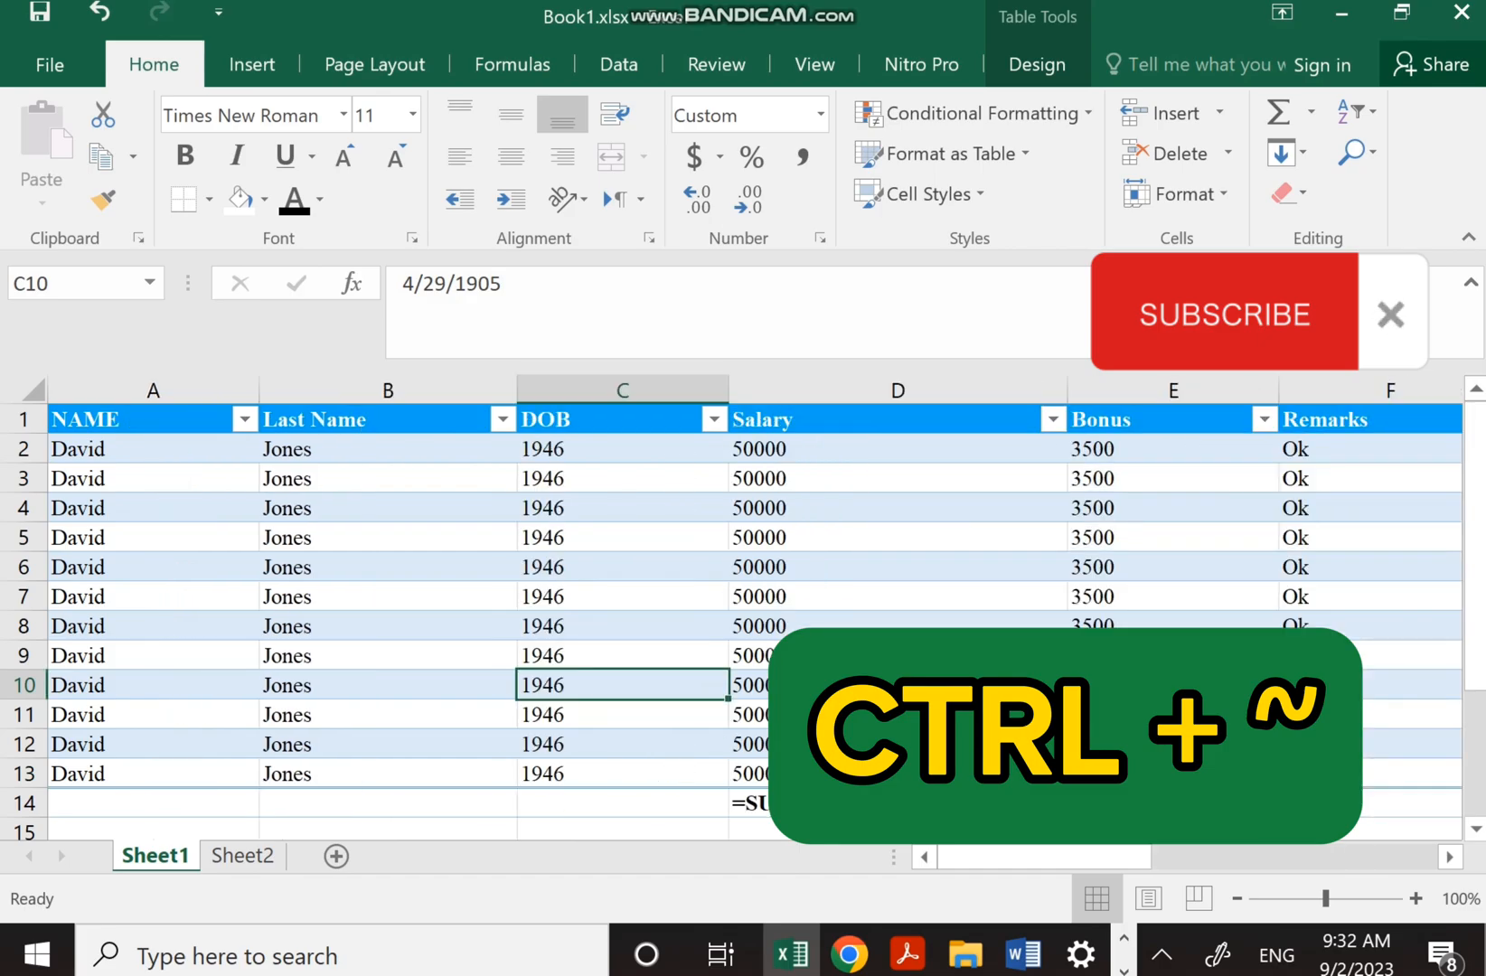
pyautogui.hotkey('ctrl', '`')
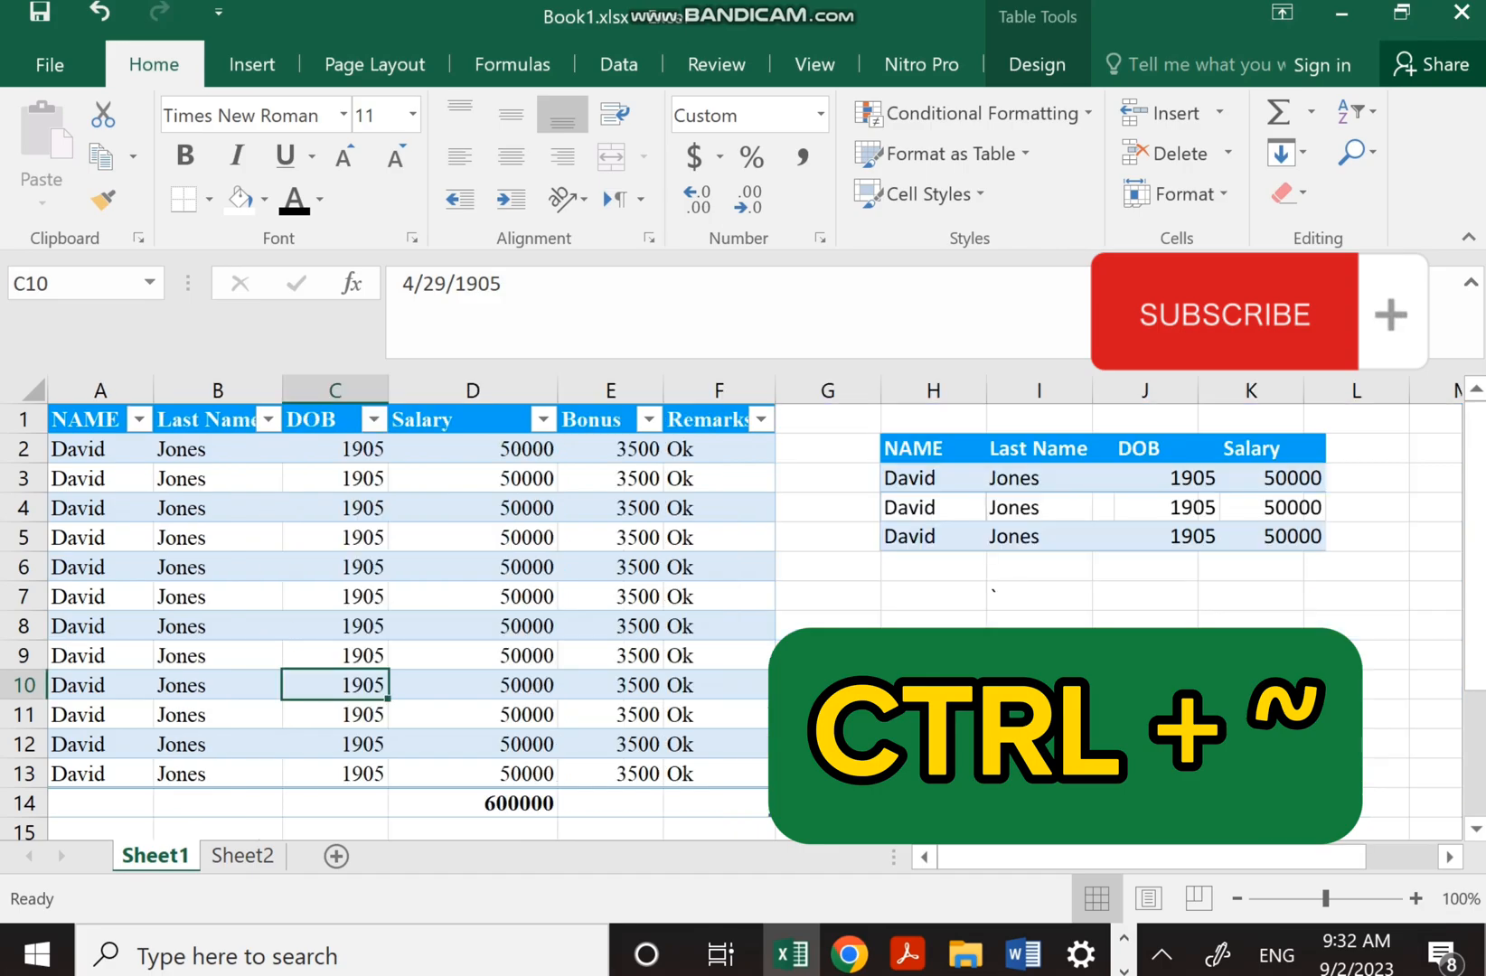
pyautogui.hotkey('ctrl', '`')
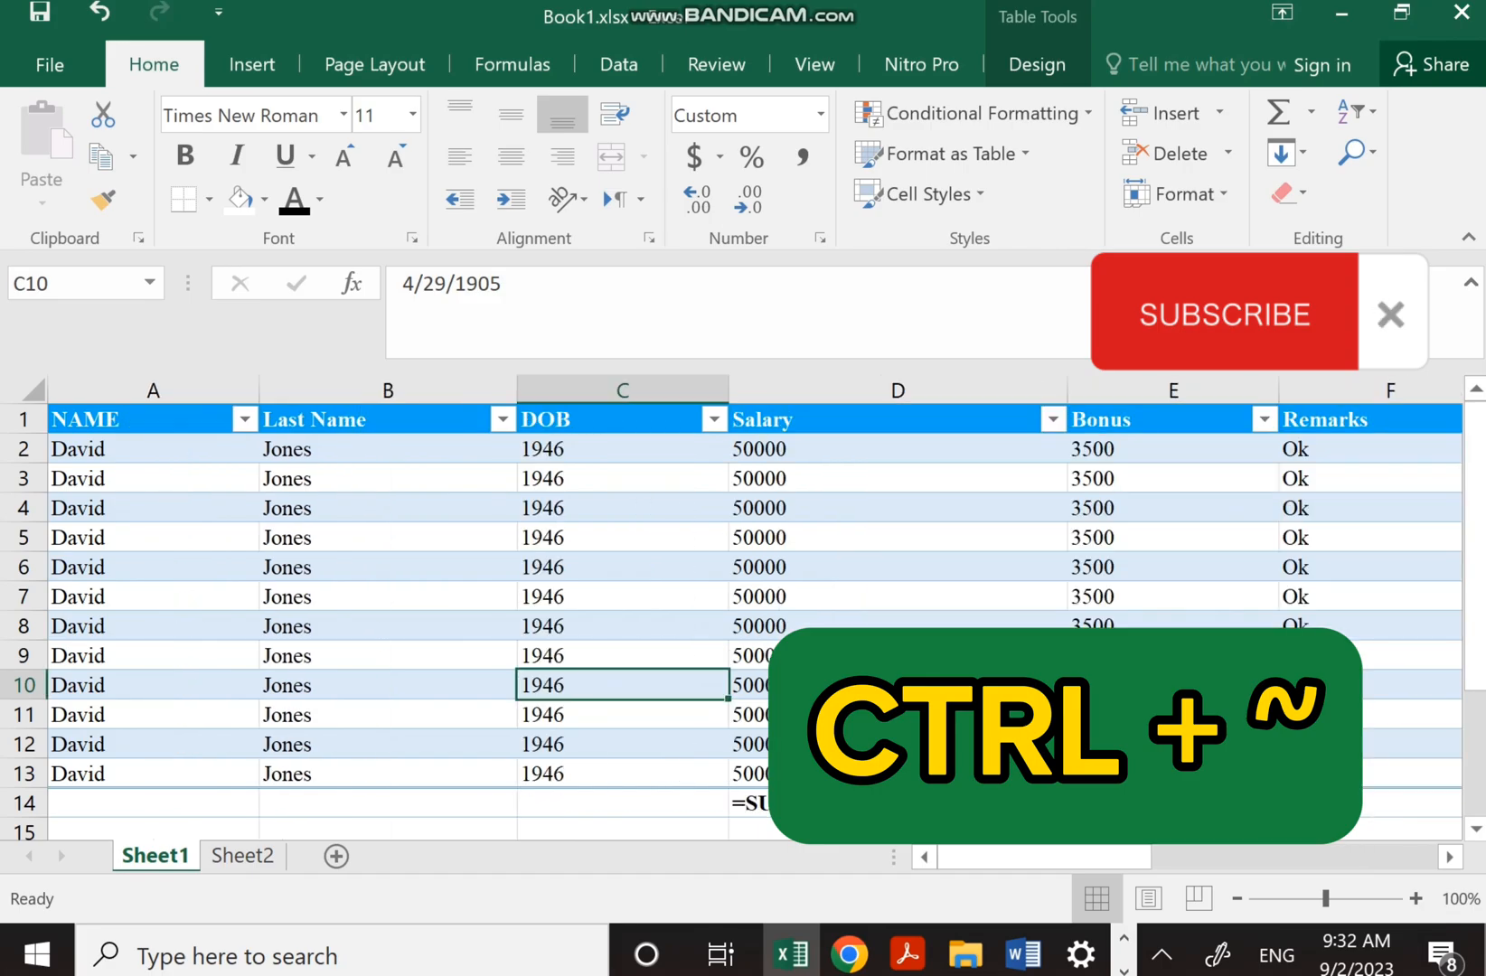
pyautogui.hotkey('ctrl', '`')
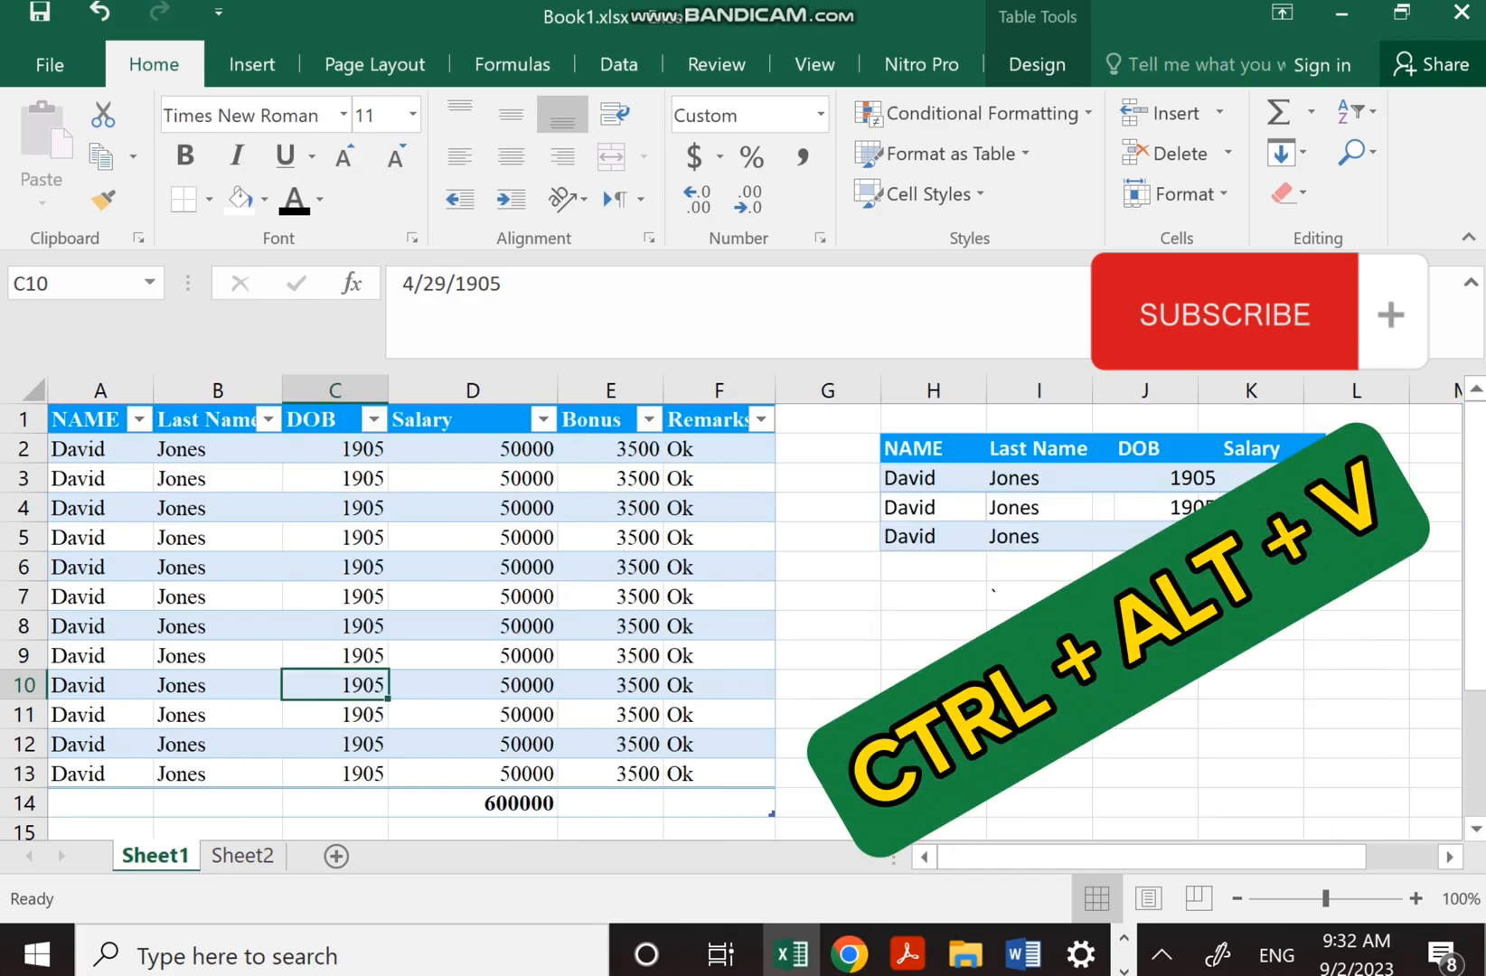
# Copy Salary cells D2:D14 and paste them back as values only, fixing the 600000 total
pyautogui.click(933, 655)
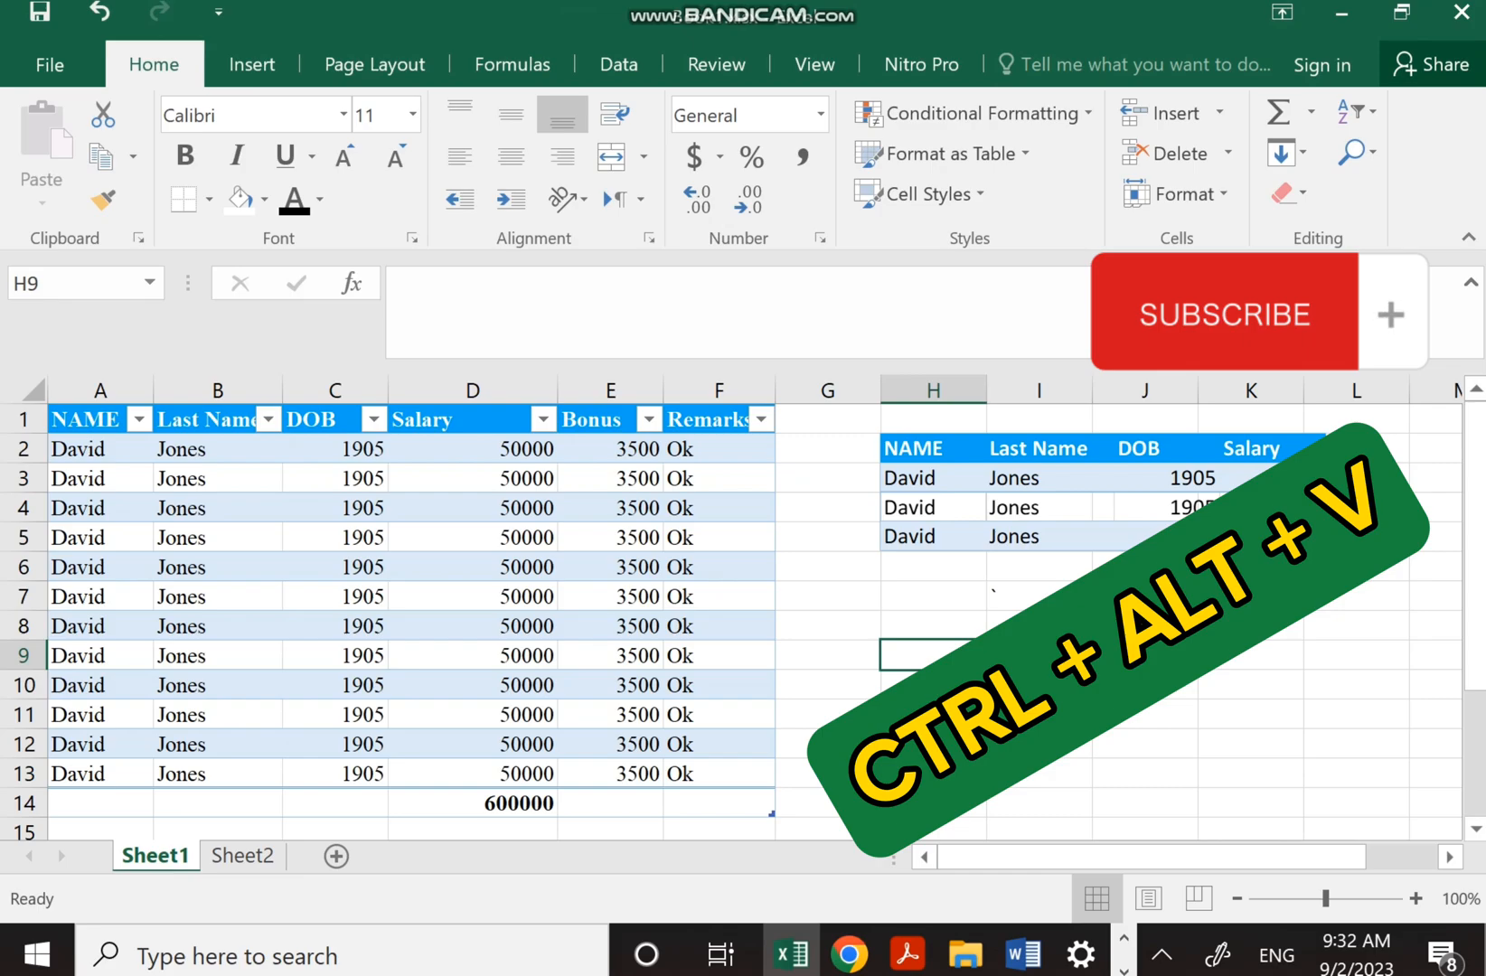
pyautogui.click(718, 685)
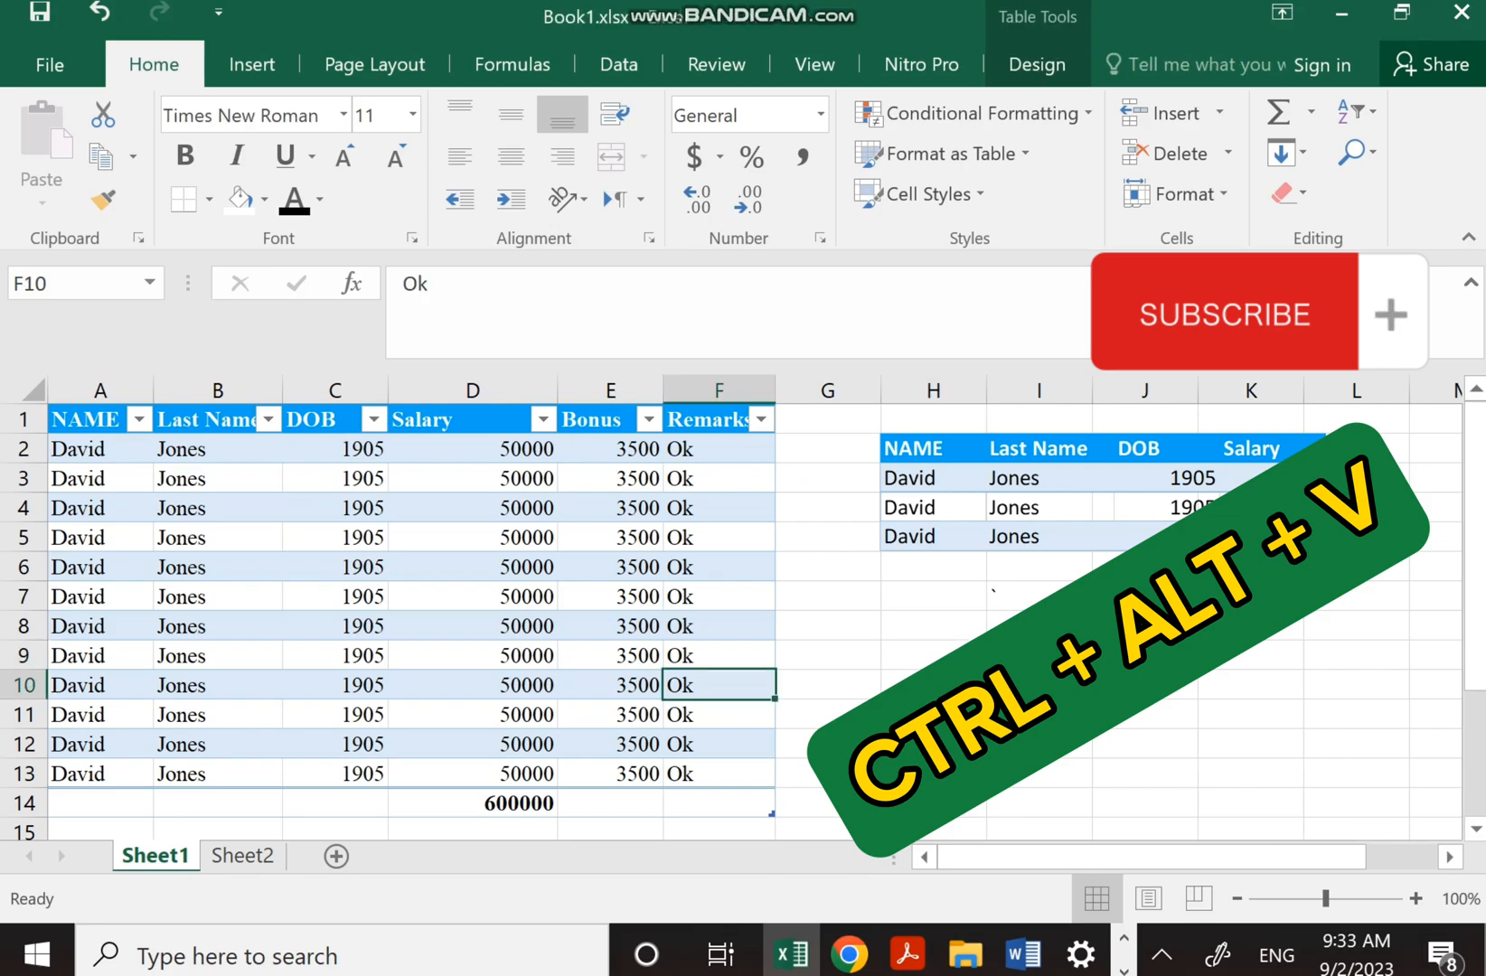
pyautogui.click(473, 596)
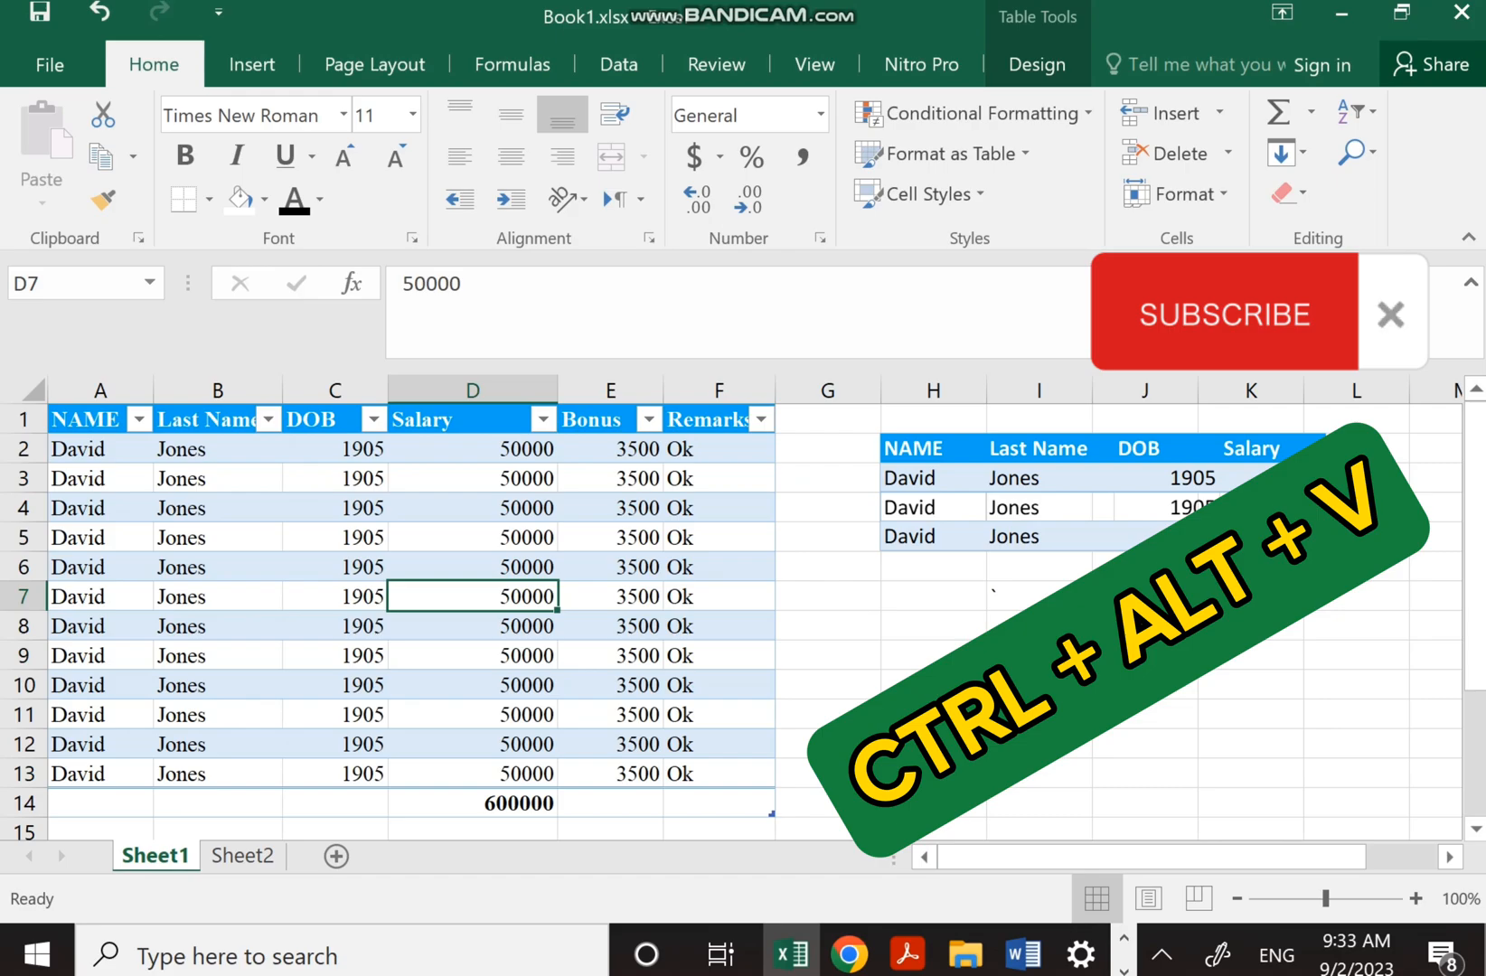
pyautogui.moveTo(473, 803); pyautogui.dragTo(473, 450)
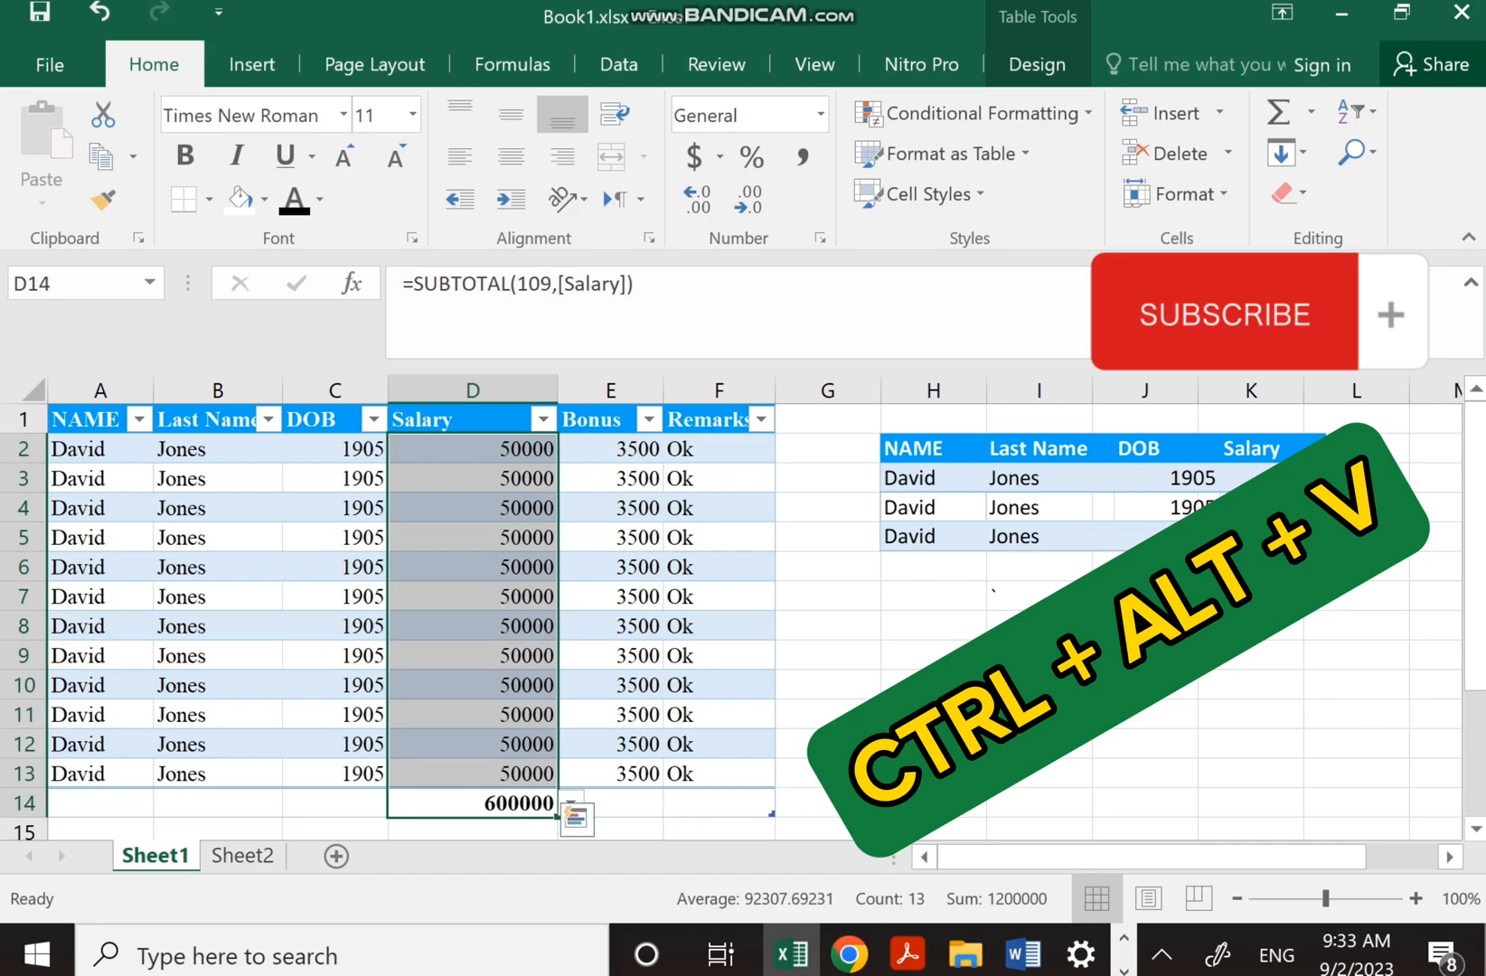
pyautogui.hotkey('ctrl', 'c')
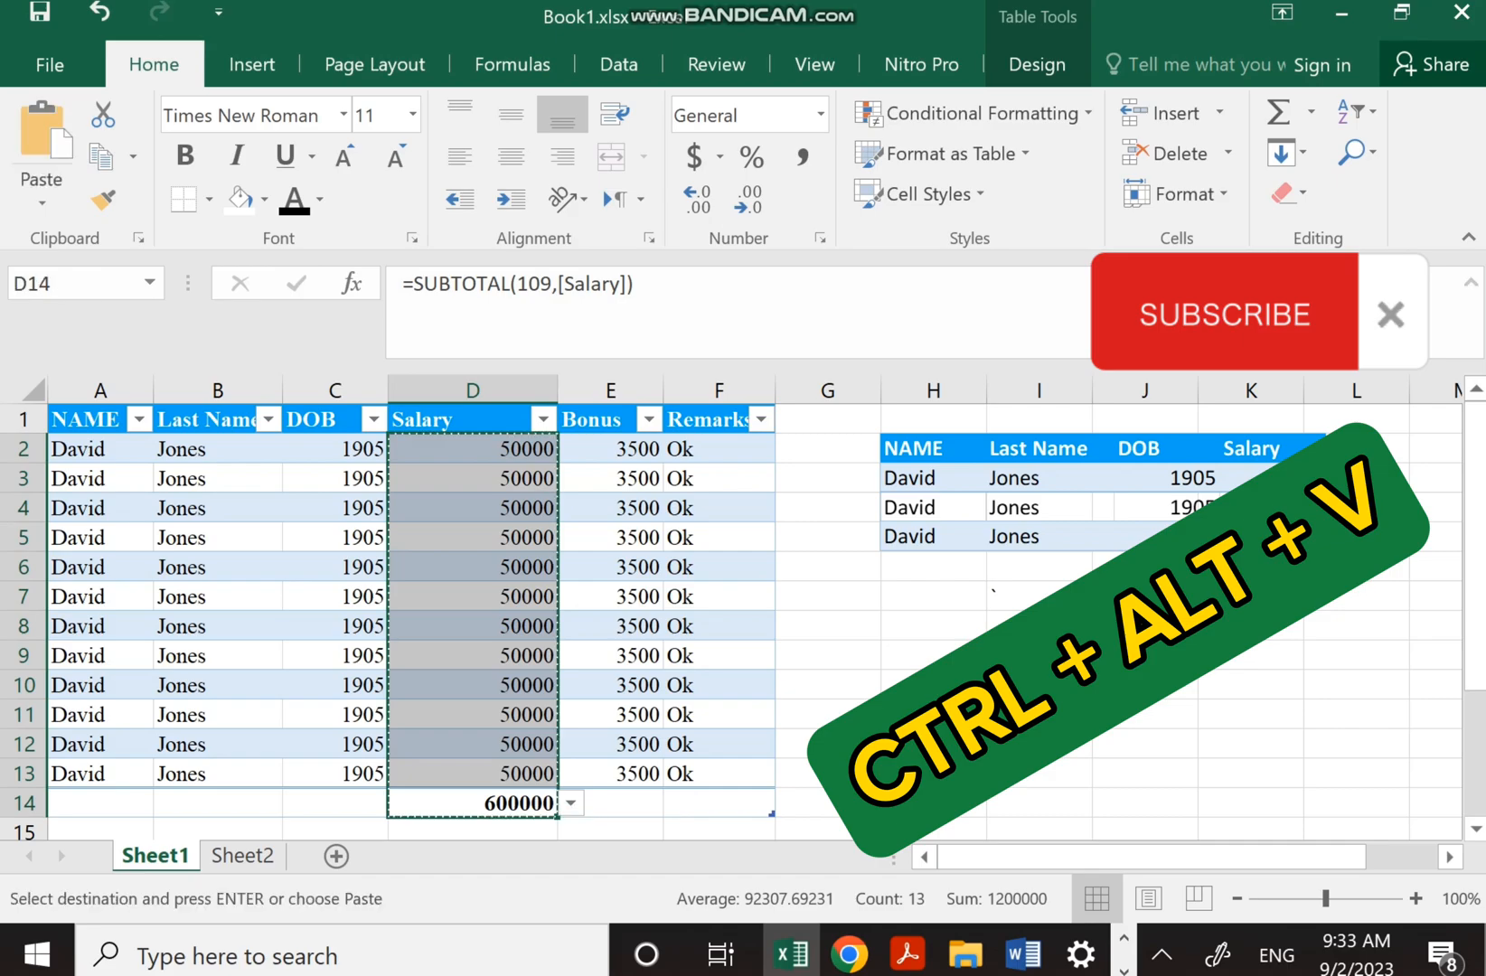
pyautogui.hotkey('ctrl', 'alt', 'v')
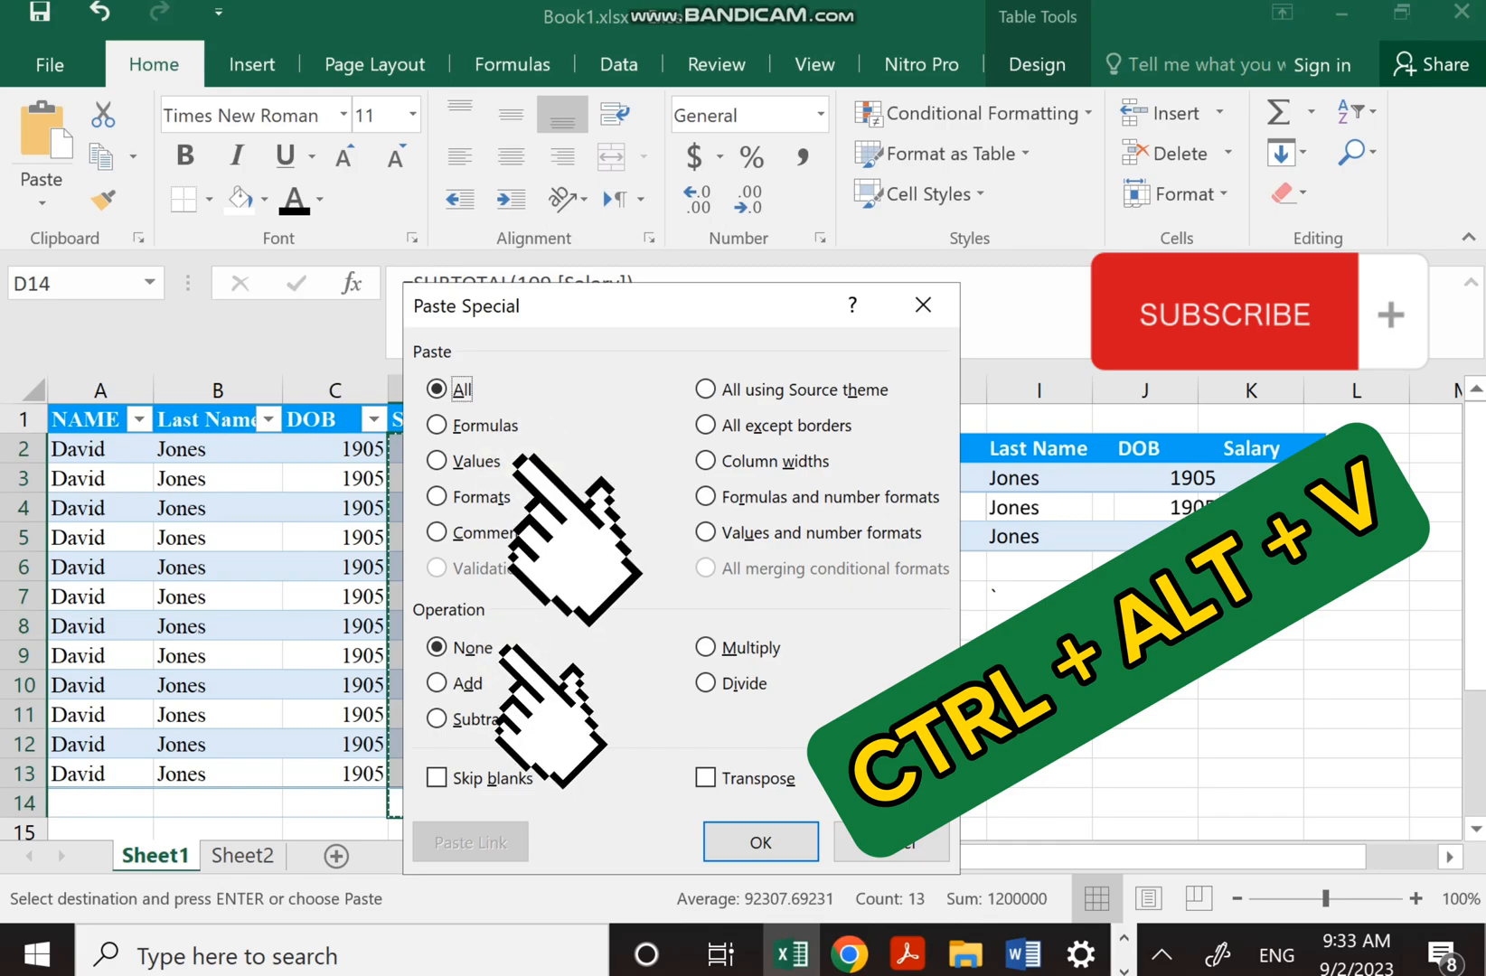
pyautogui.press('v')
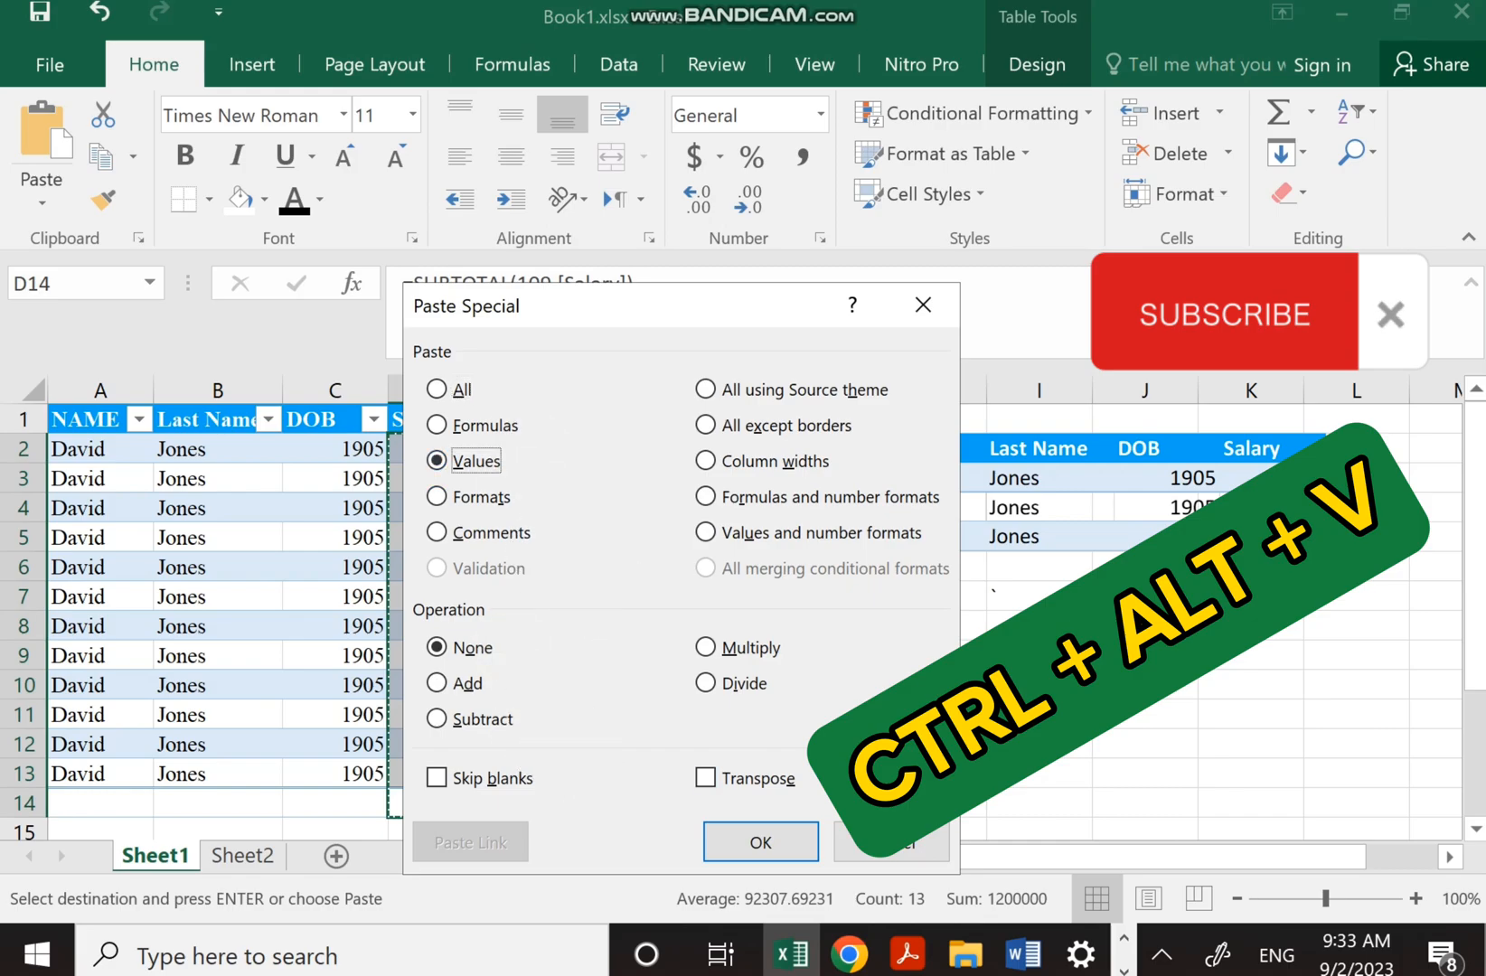
pyautogui.press('Return')
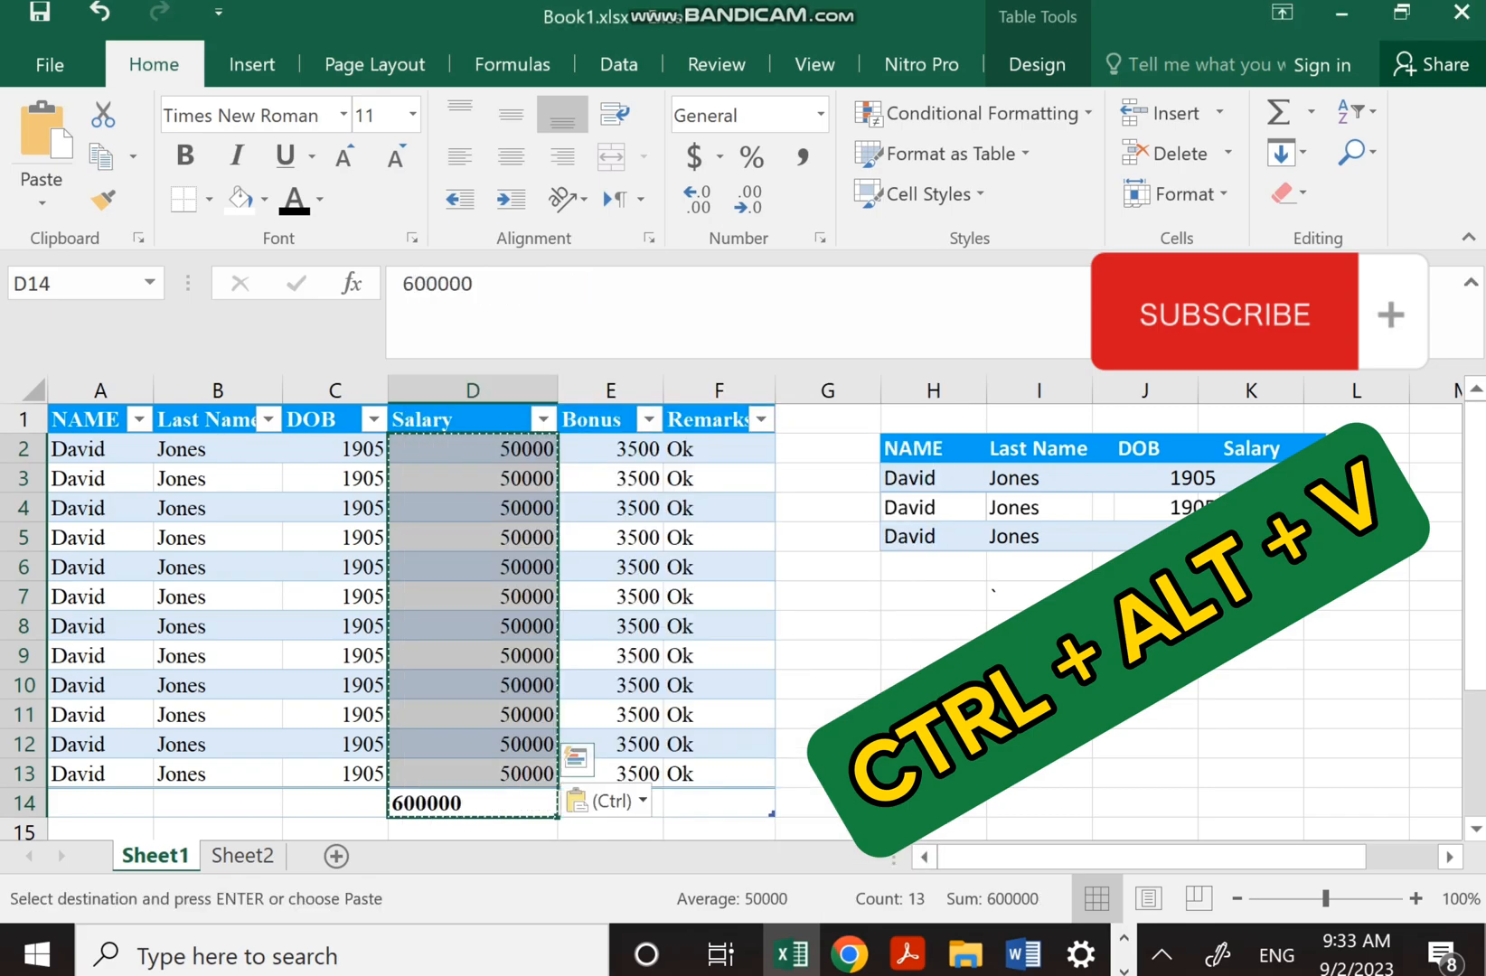
pyautogui.click(827, 655)
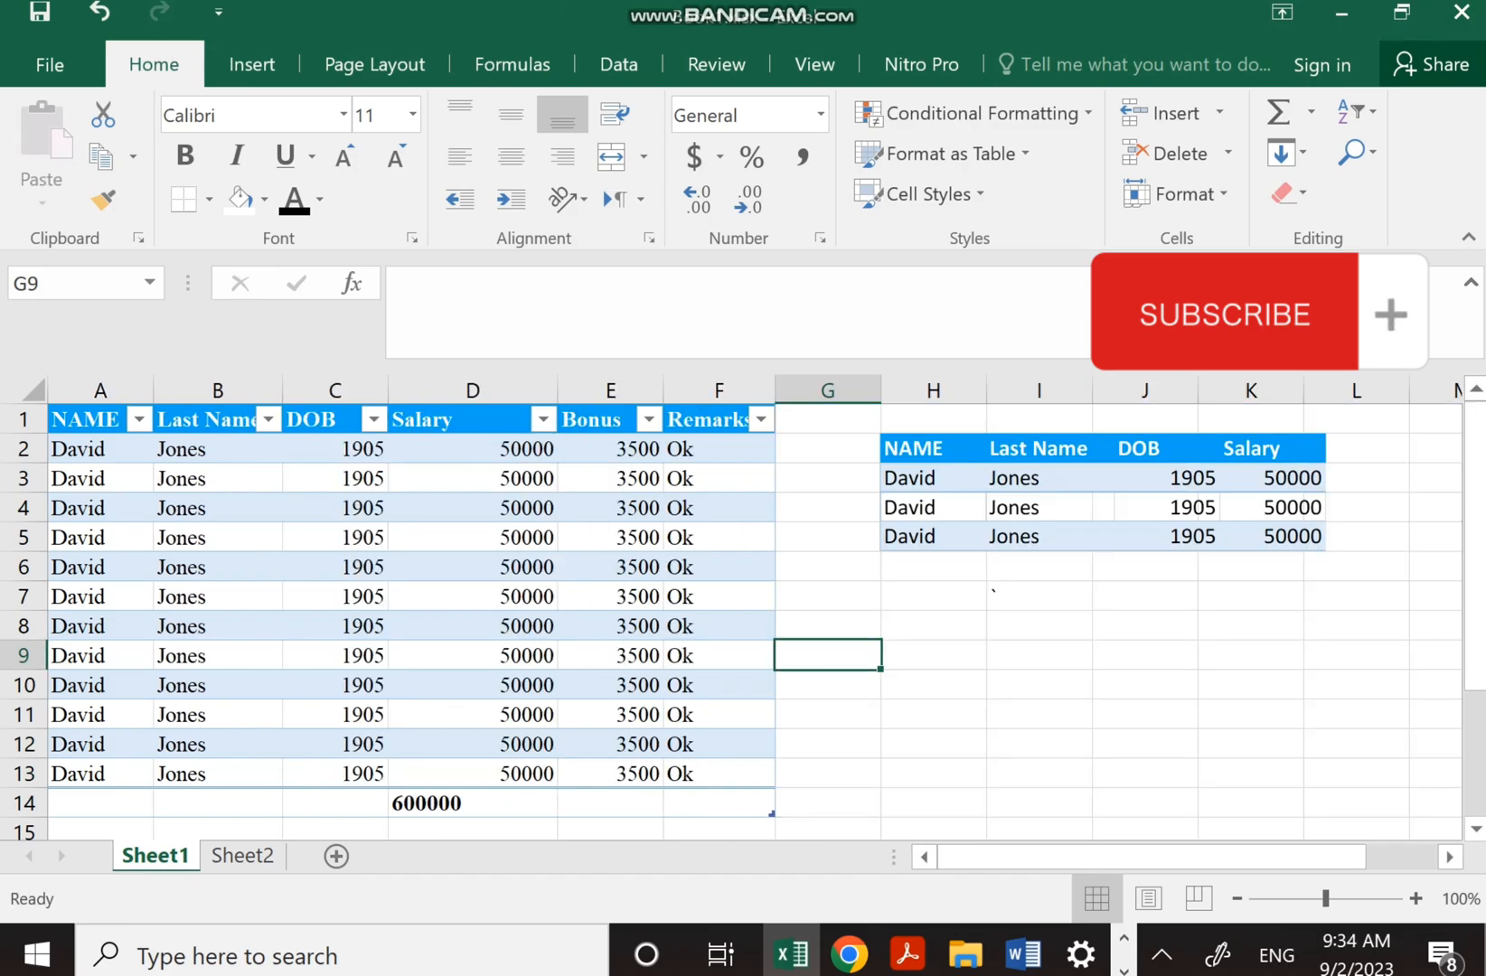
pyautogui.click(933, 655)
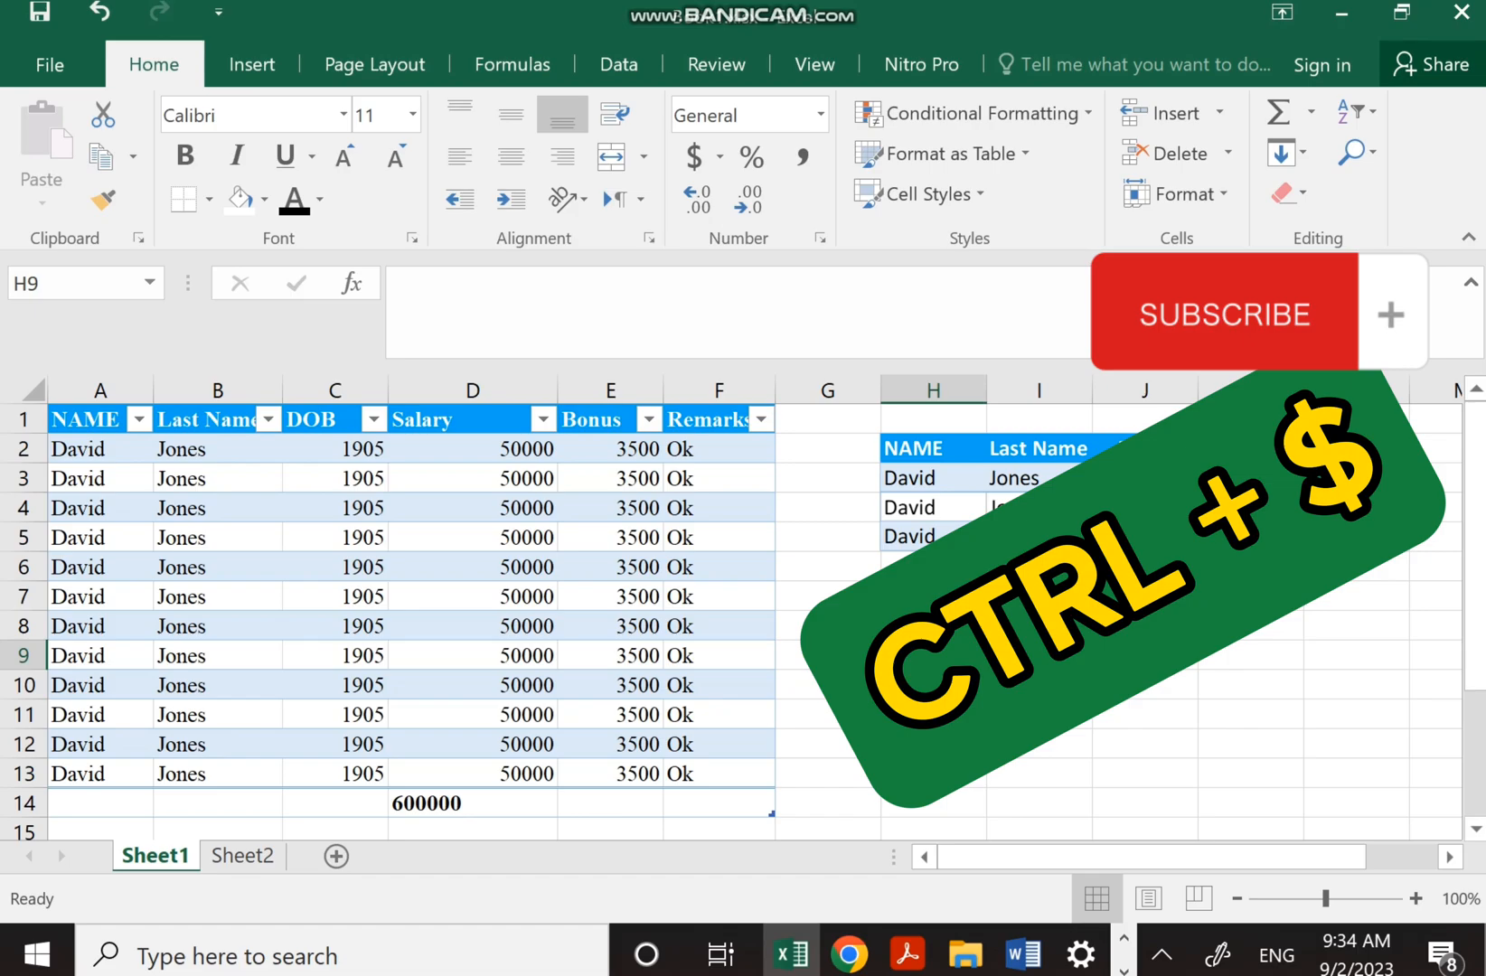
pyautogui.moveTo(472, 449); pyautogui.dragTo(472, 774)
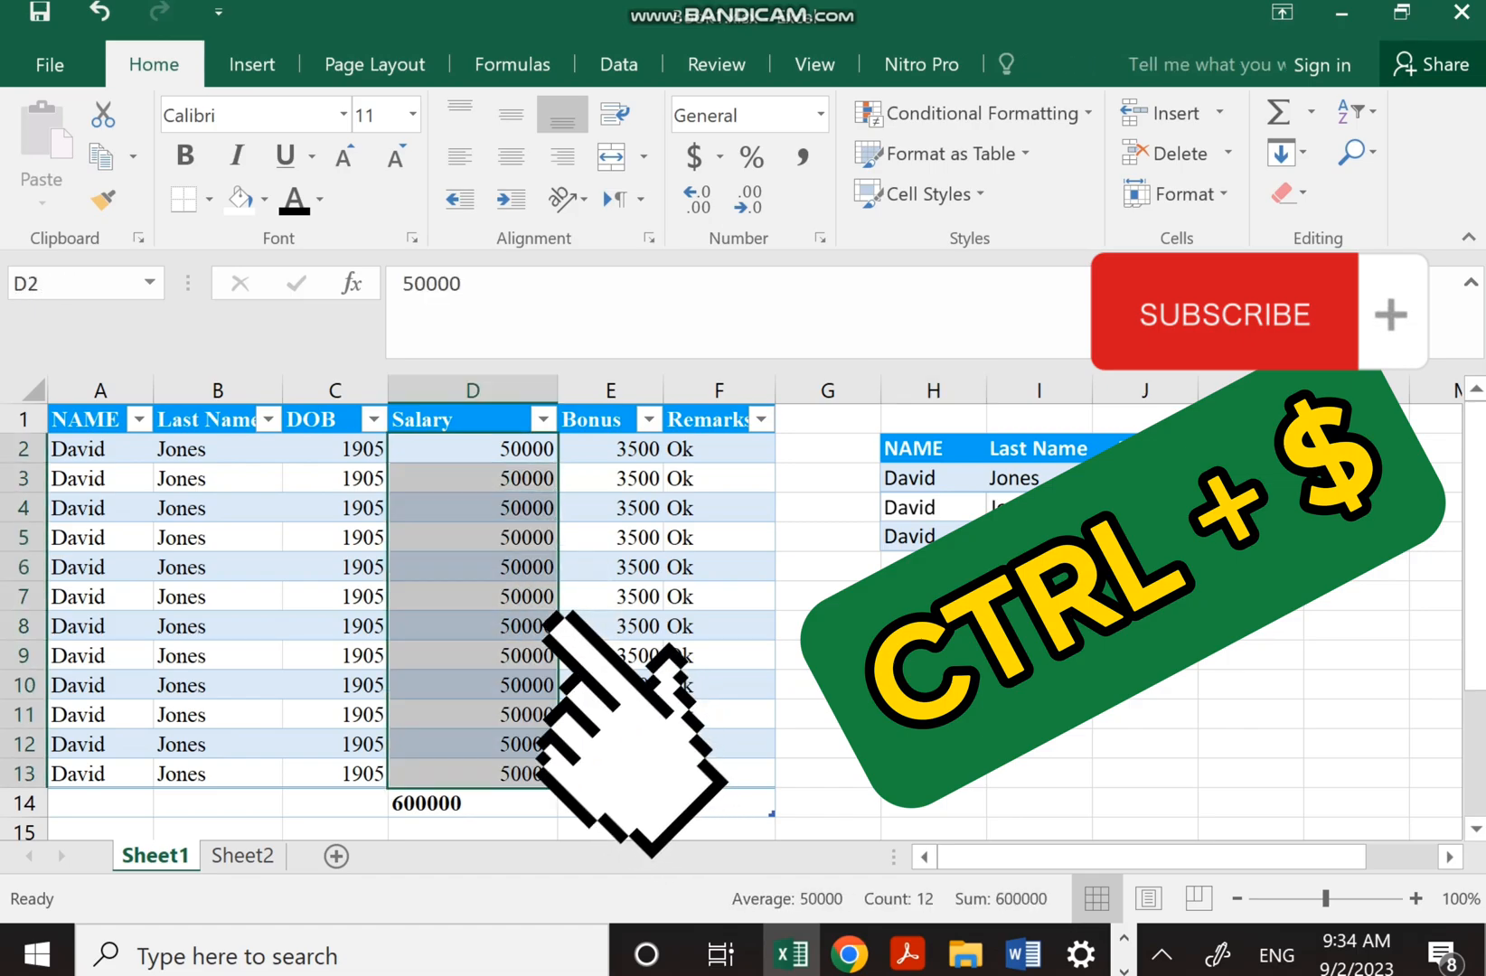
pyautogui.hotkey('ctrl', 'shift', '4')
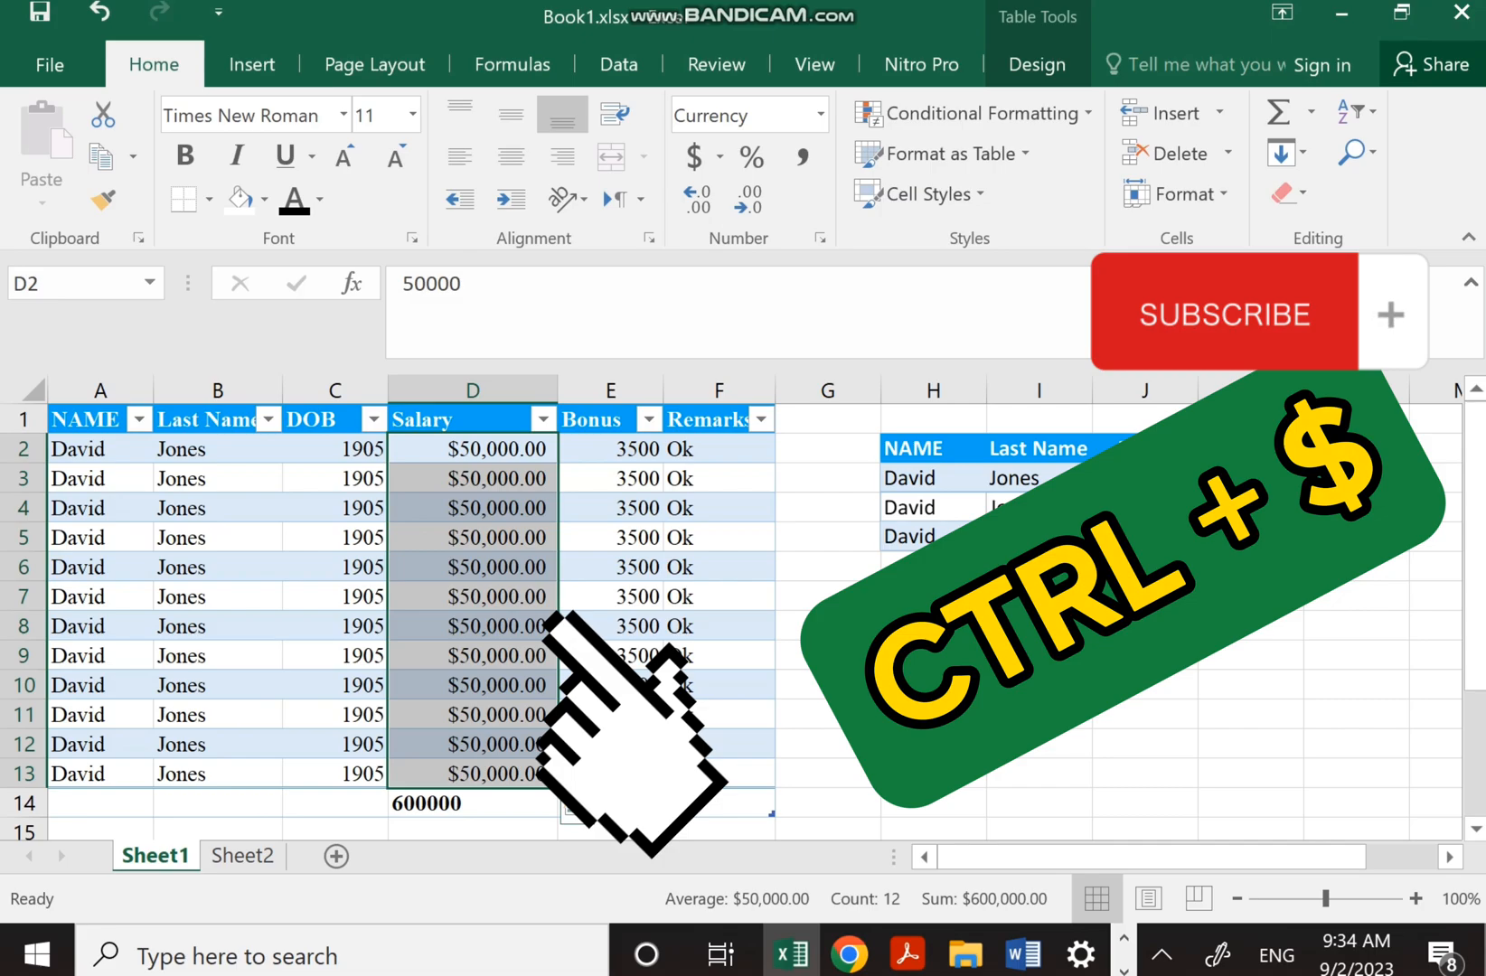
pyautogui.hotkey('ctrl', 'z')
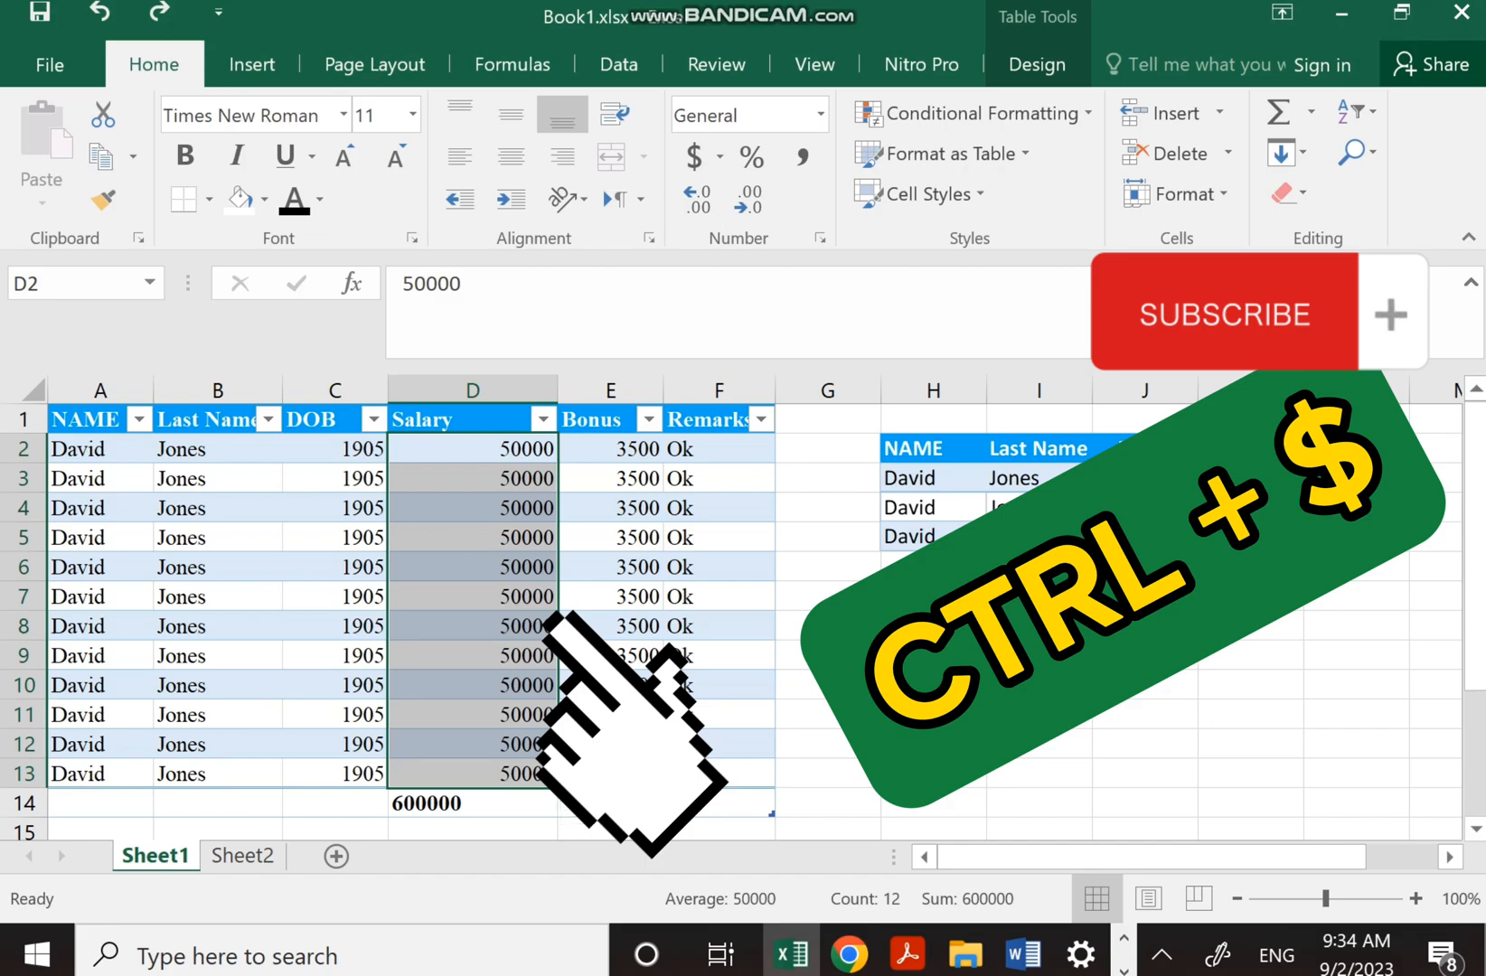
pyautogui.click(1039, 626)
pyautogui.moveTo(472, 448); pyautogui.dragTo(472, 773)
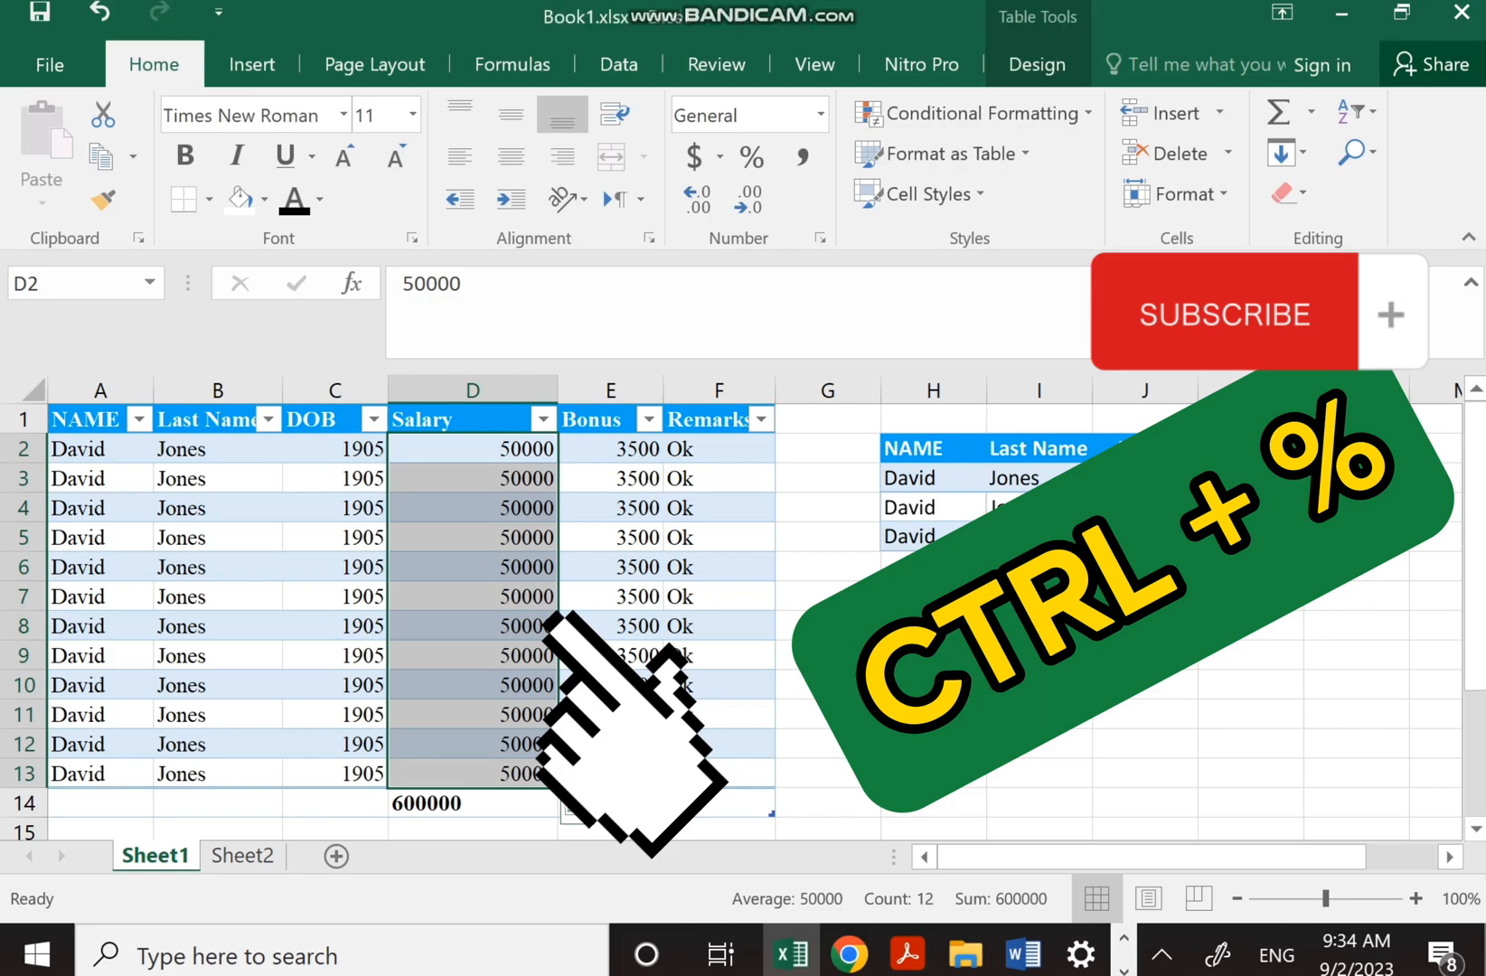
# Apply Percentage format to Salary cells D2:D13 with Ctrl+Shift+%, so each shows 5000000%
pyautogui.click(828, 685)
pyautogui.moveTo(472, 448); pyautogui.dragTo(472, 773)
pyautogui.hotkey('ctrl', 'shift', '5')
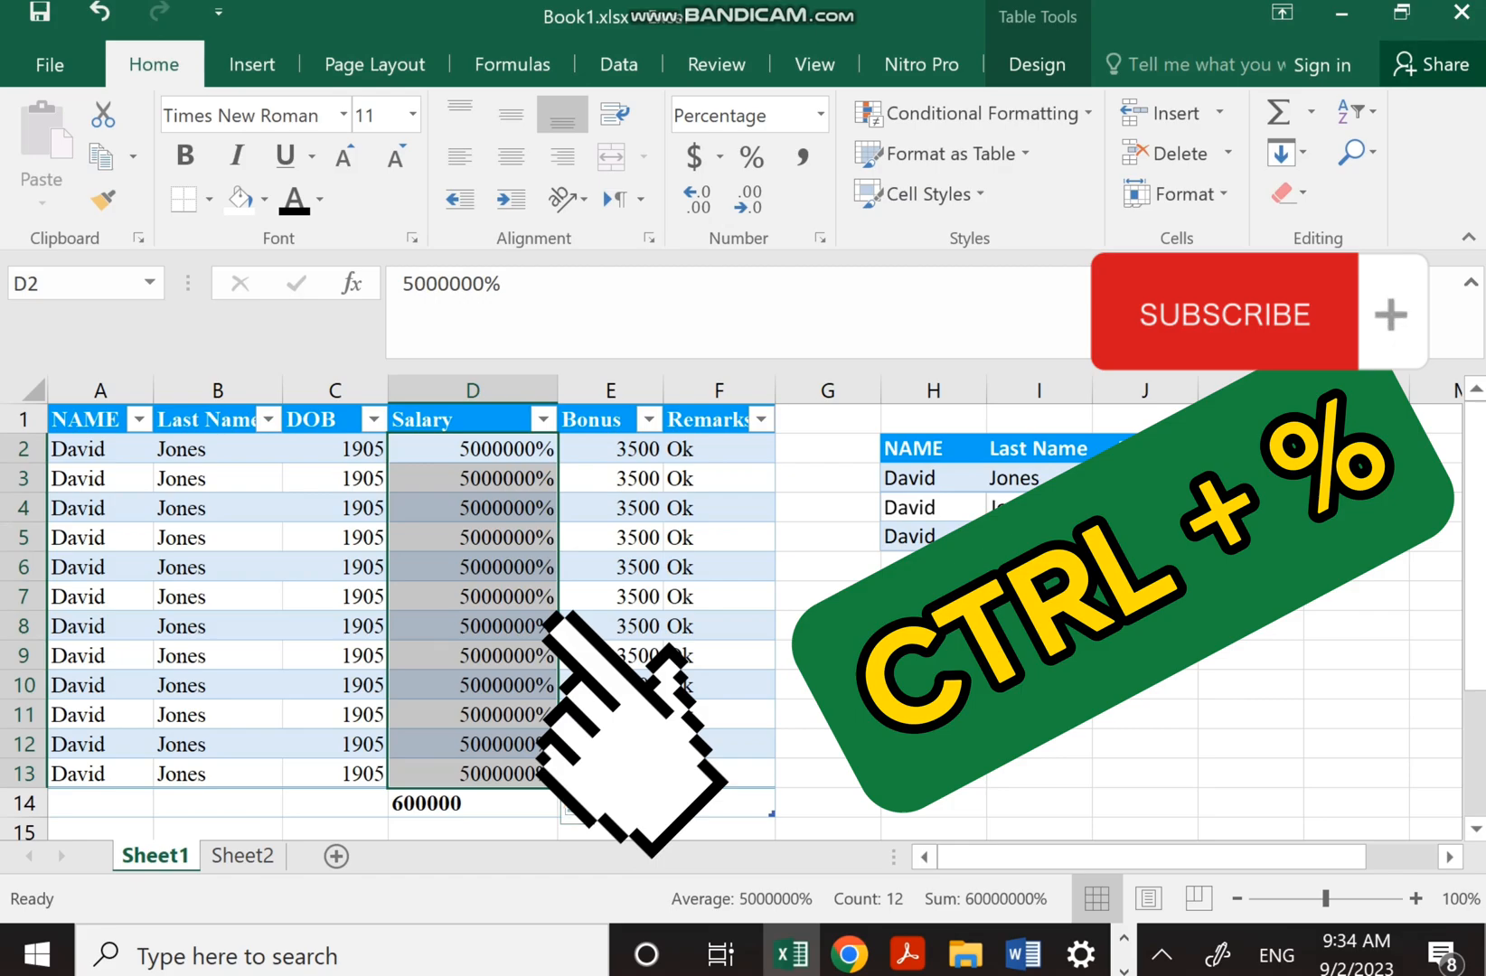
pyautogui.click(844, 744)
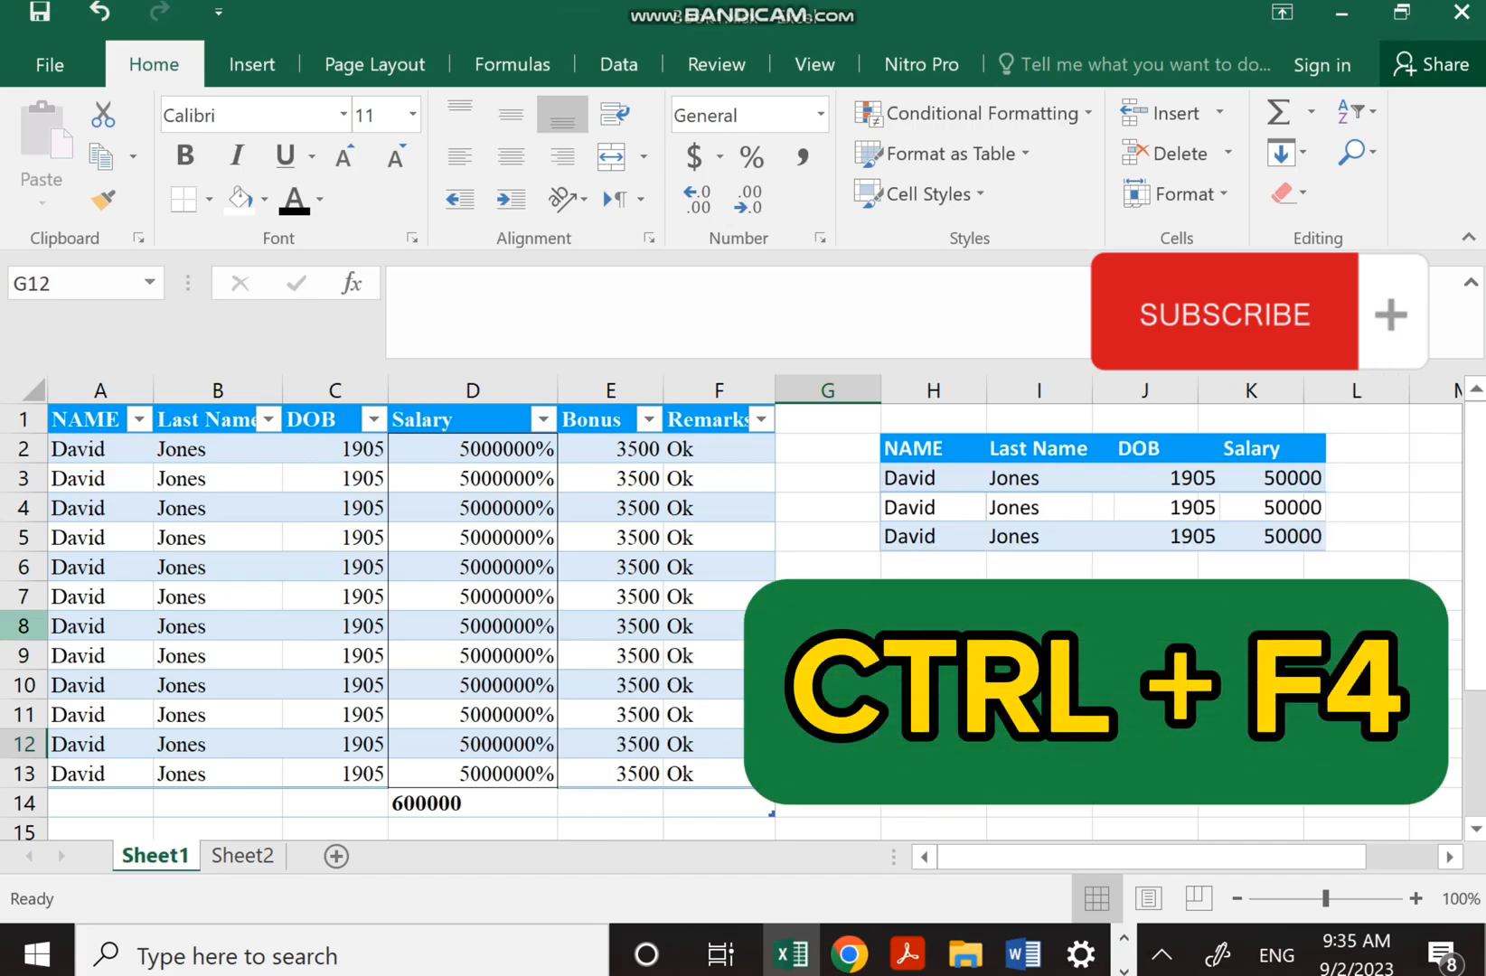
pyautogui.click(23, 626)
pyautogui.rightClick(24, 626)
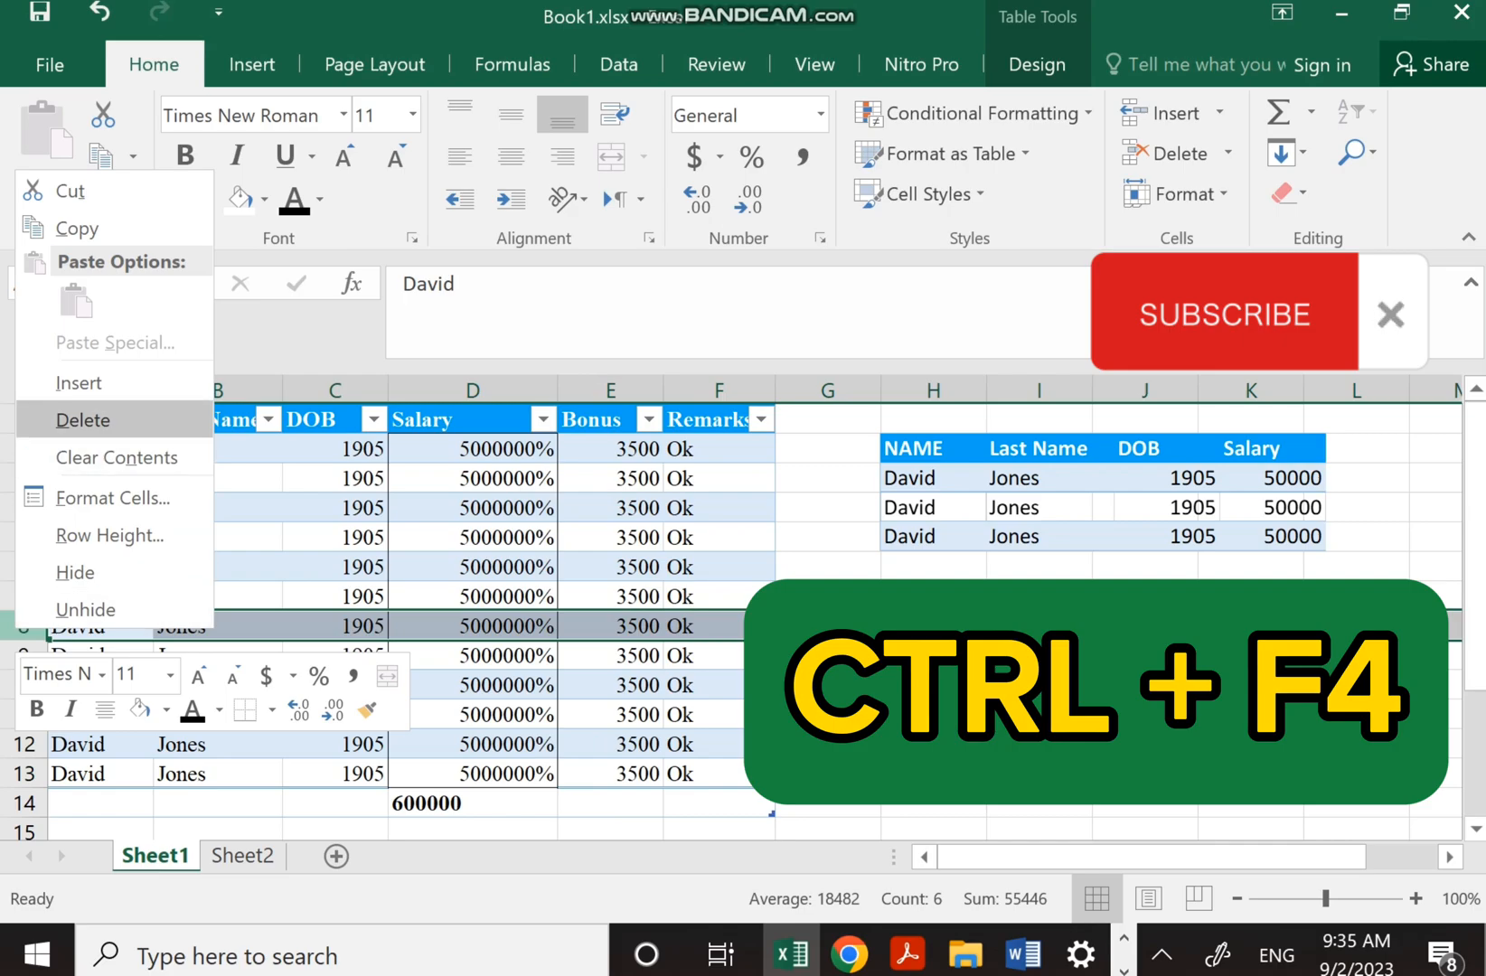
pyautogui.click(79, 383)
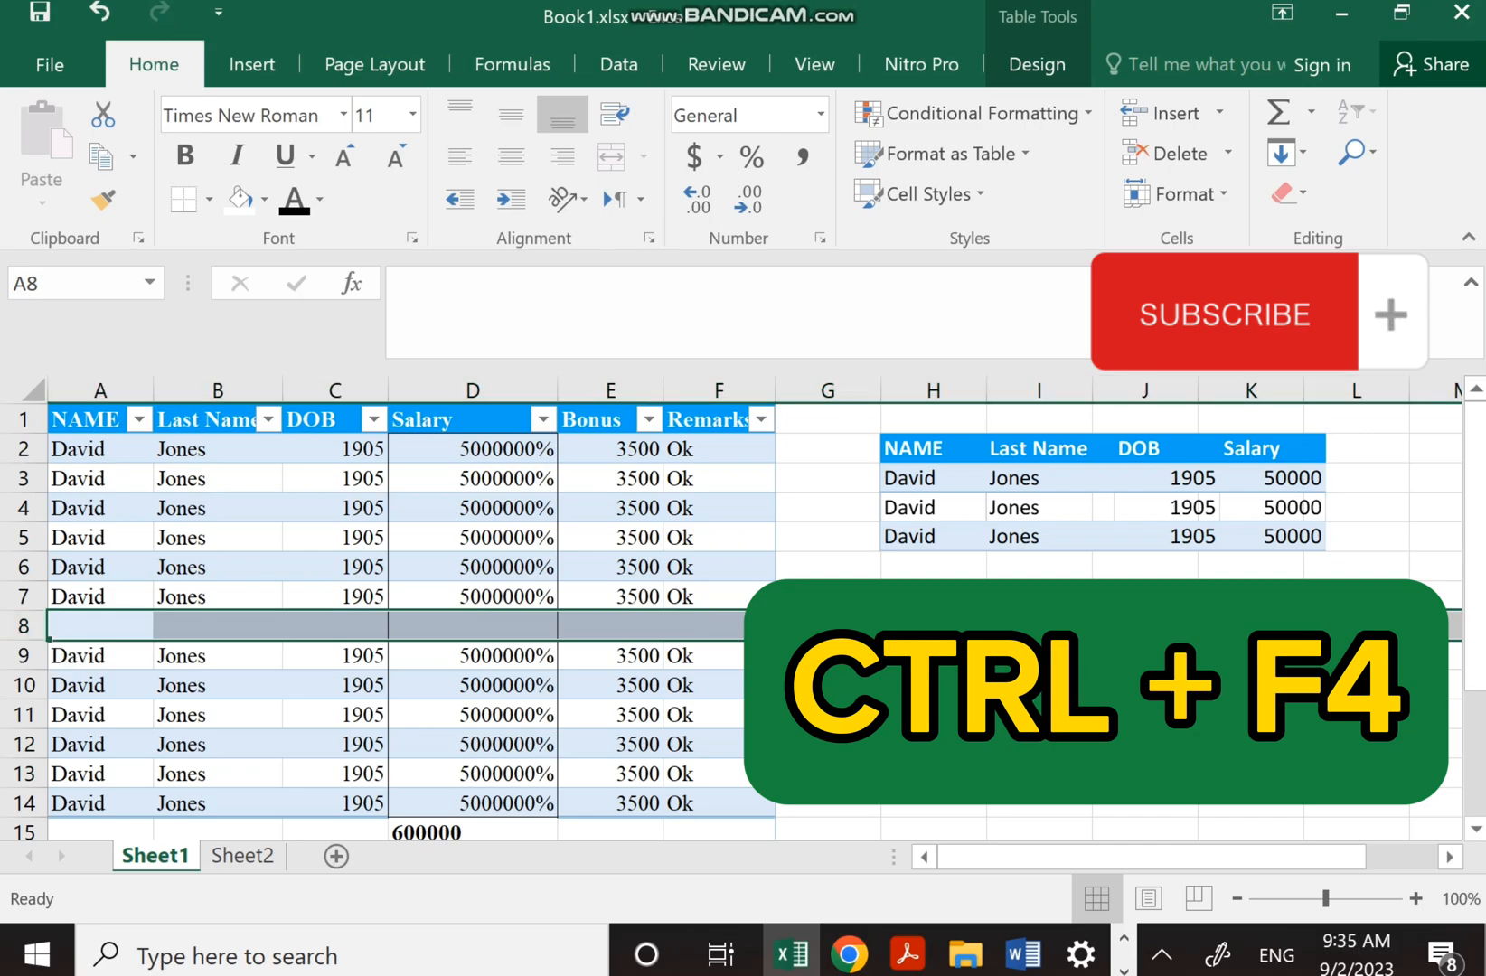
pyautogui.press('F4')
pyautogui.press('F4')
pyautogui.press('F4')
pyautogui.press('F4')
pyautogui.press('F4')
pyautogui.press('F4')
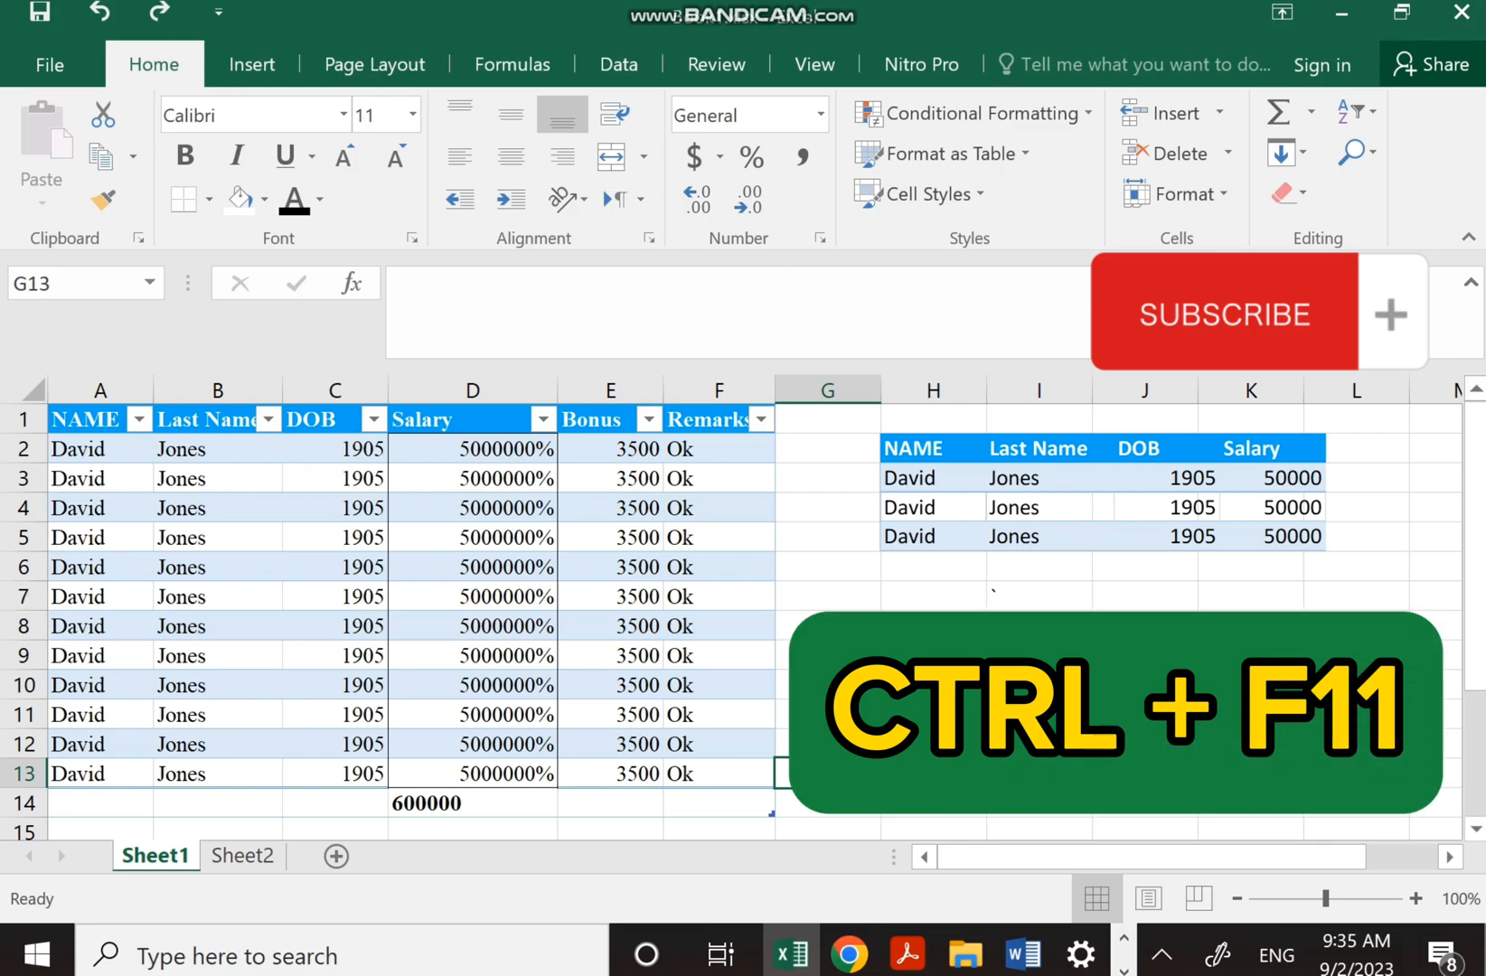
# Select row 7, keep its text black, and give it a yellow fill
pyautogui.click(24, 596)
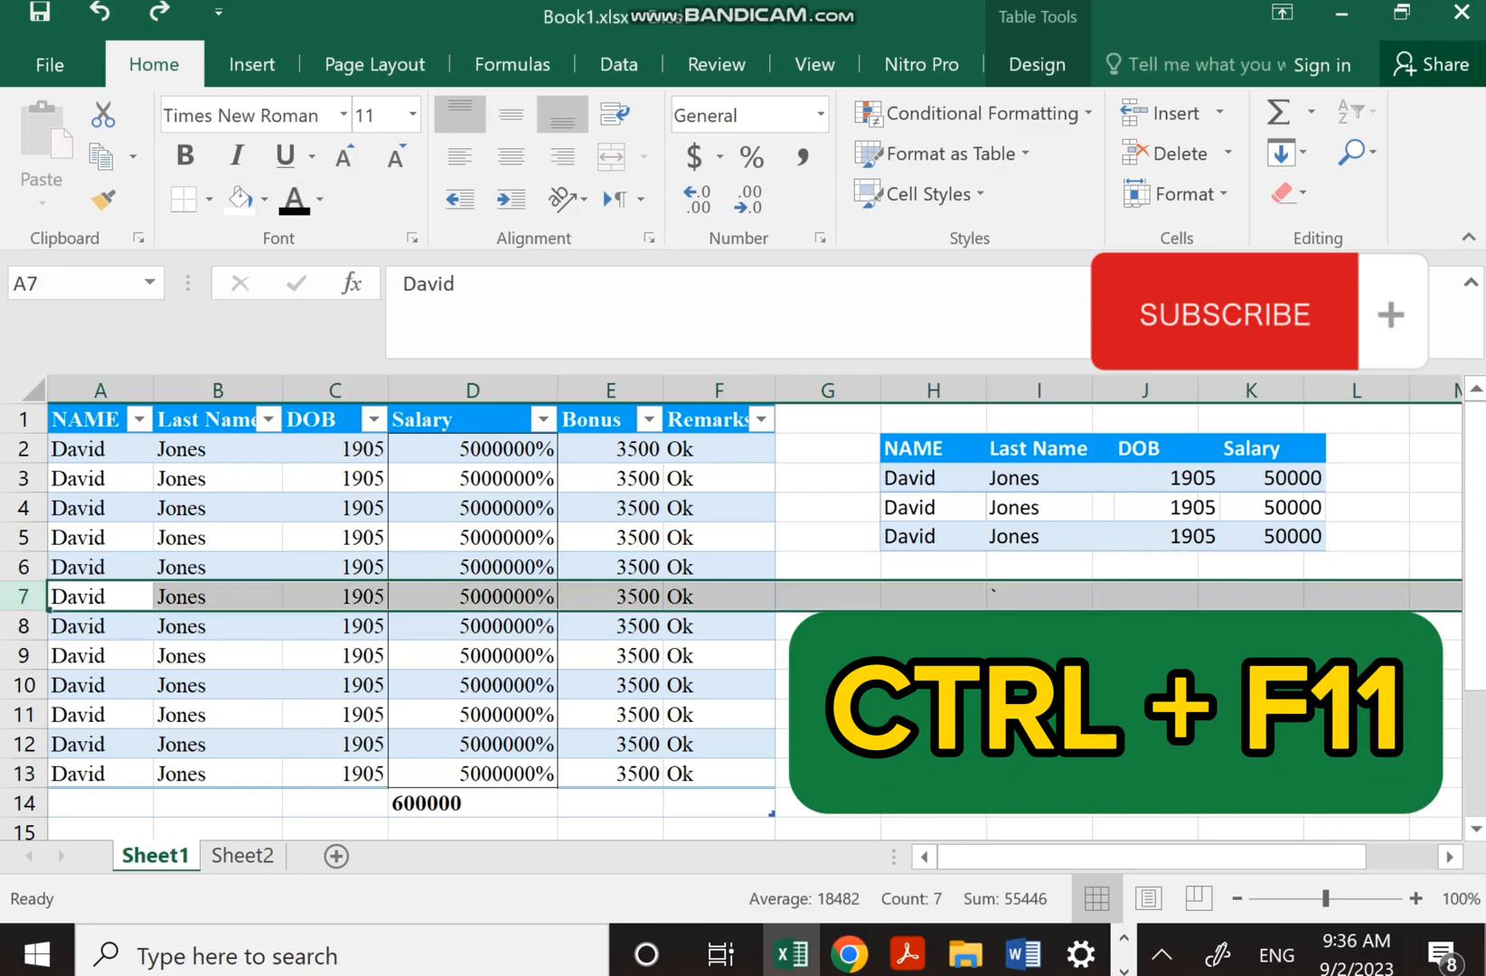
pyautogui.click(320, 199)
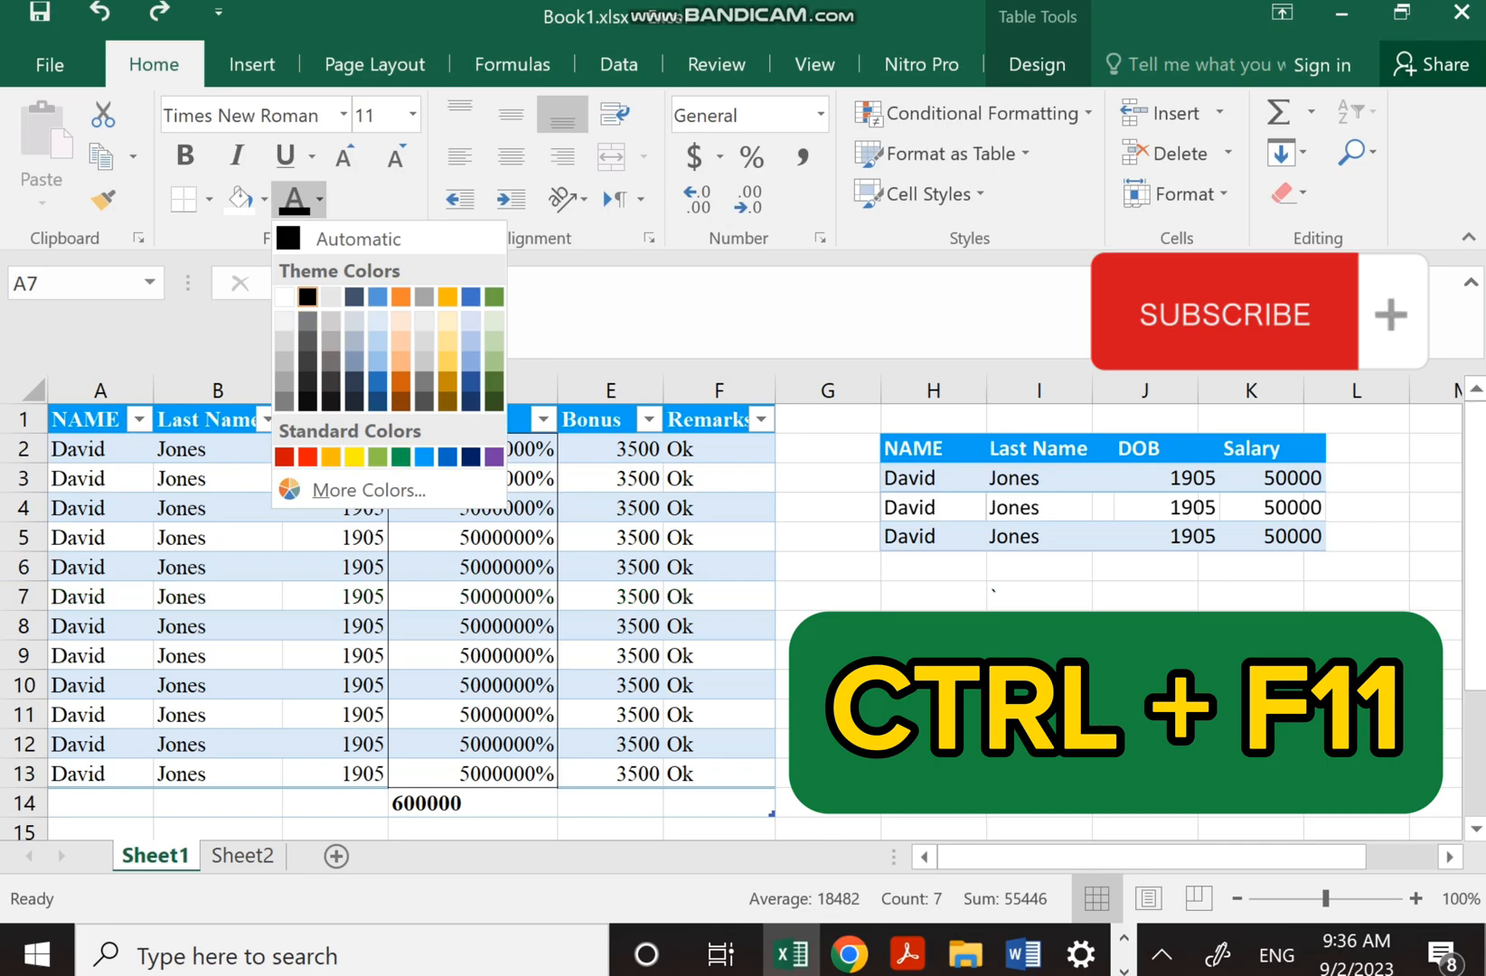
pyautogui.click(307, 297)
pyautogui.click(293, 199)
pyautogui.click(263, 199)
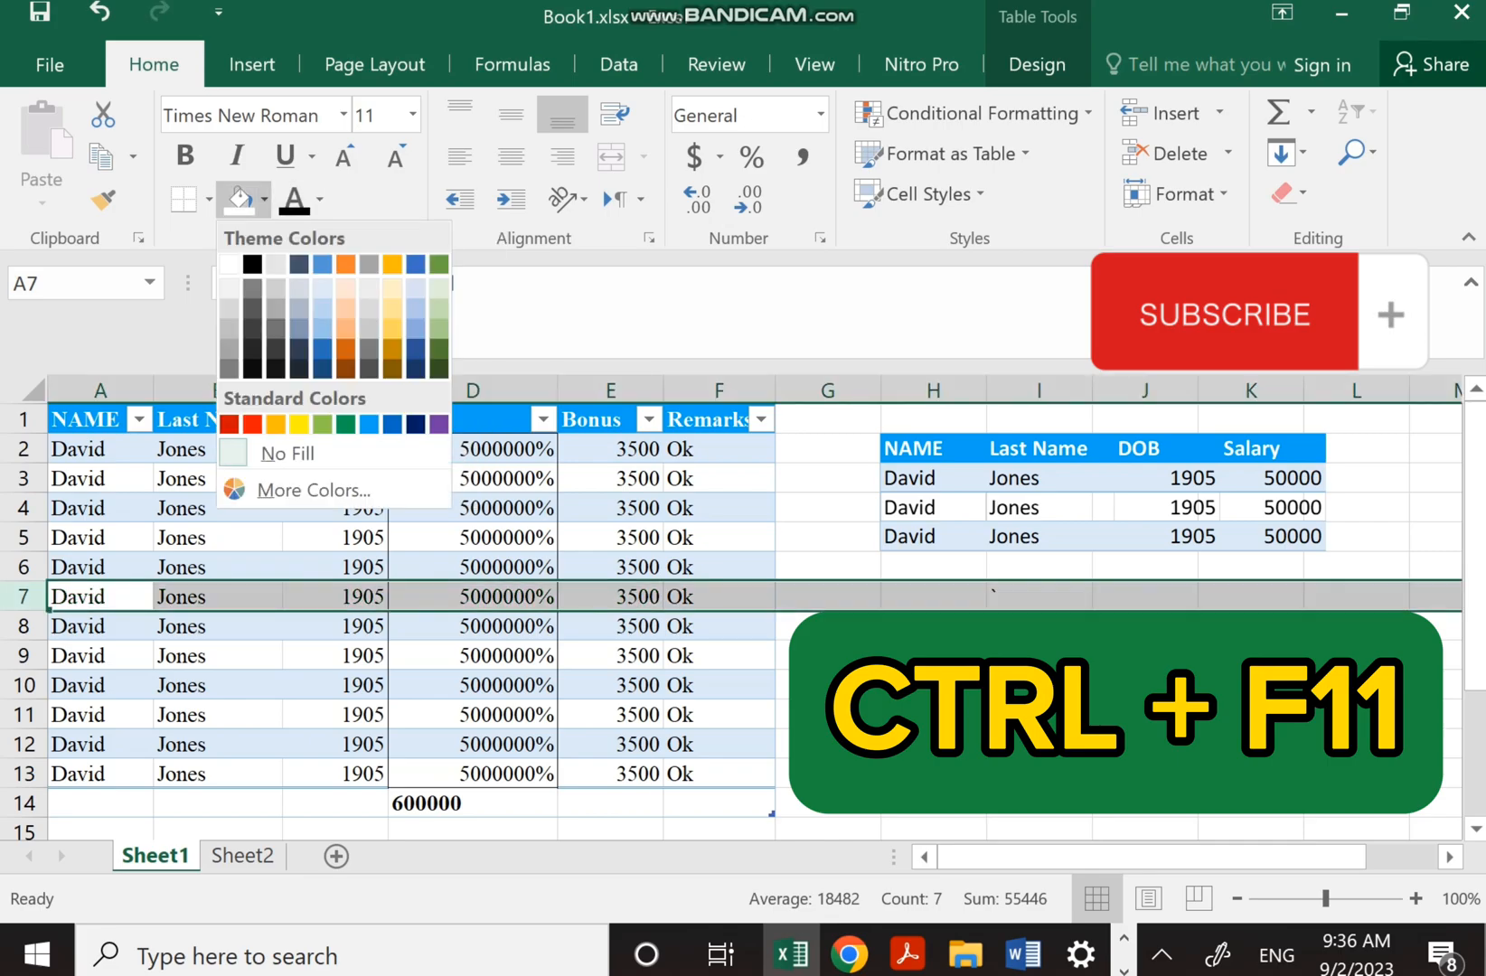
pyautogui.click(299, 423)
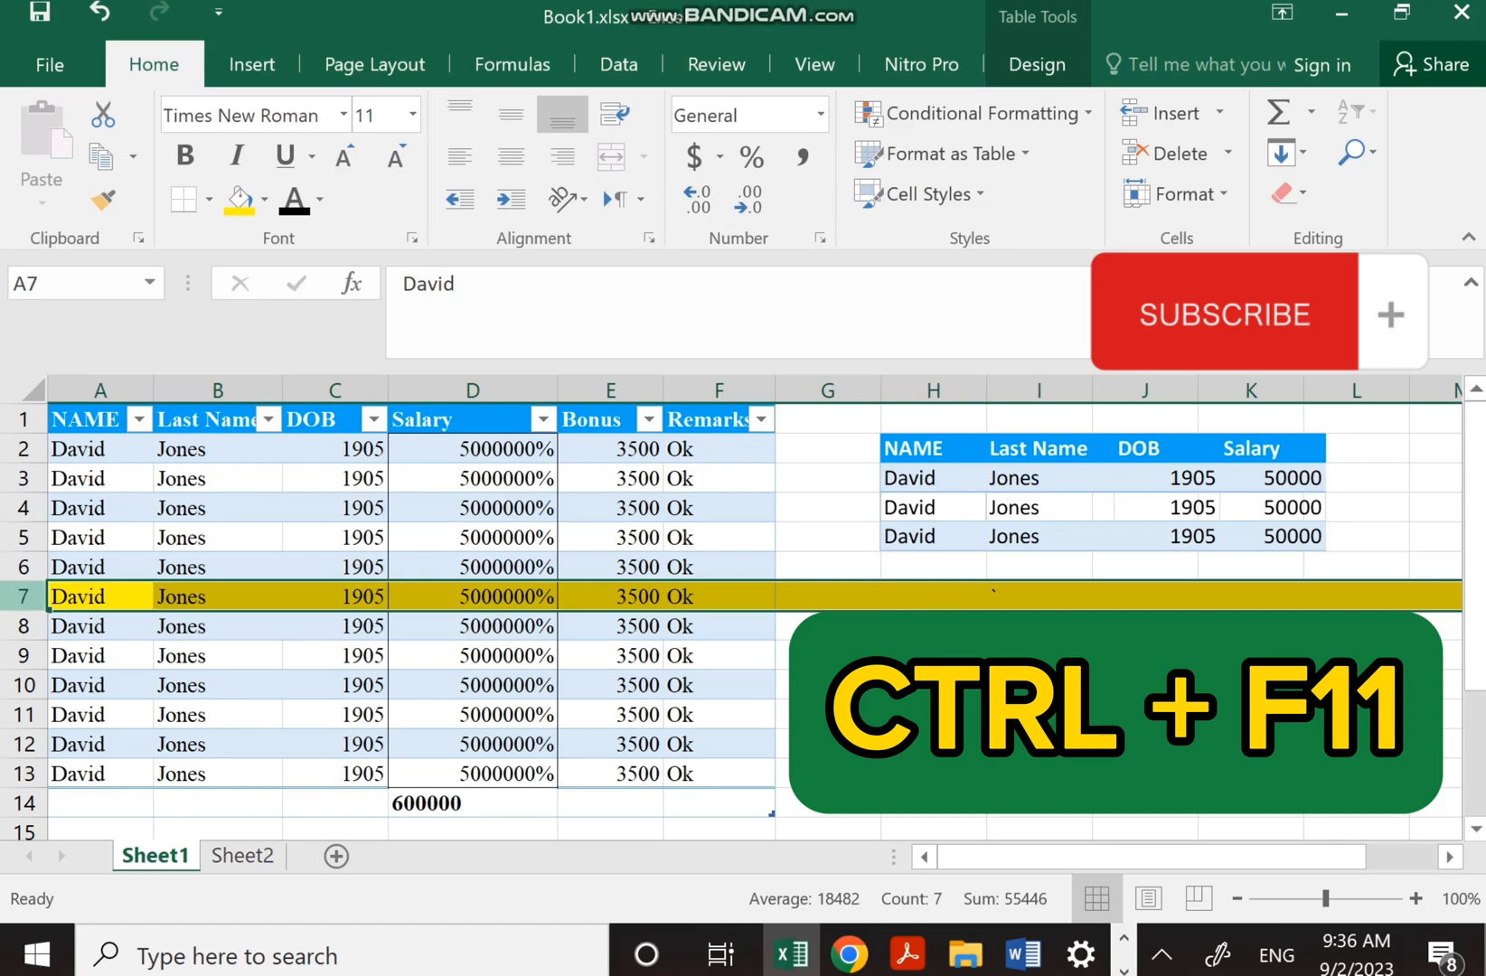
pyautogui.hotkey('ctrl', 'z')
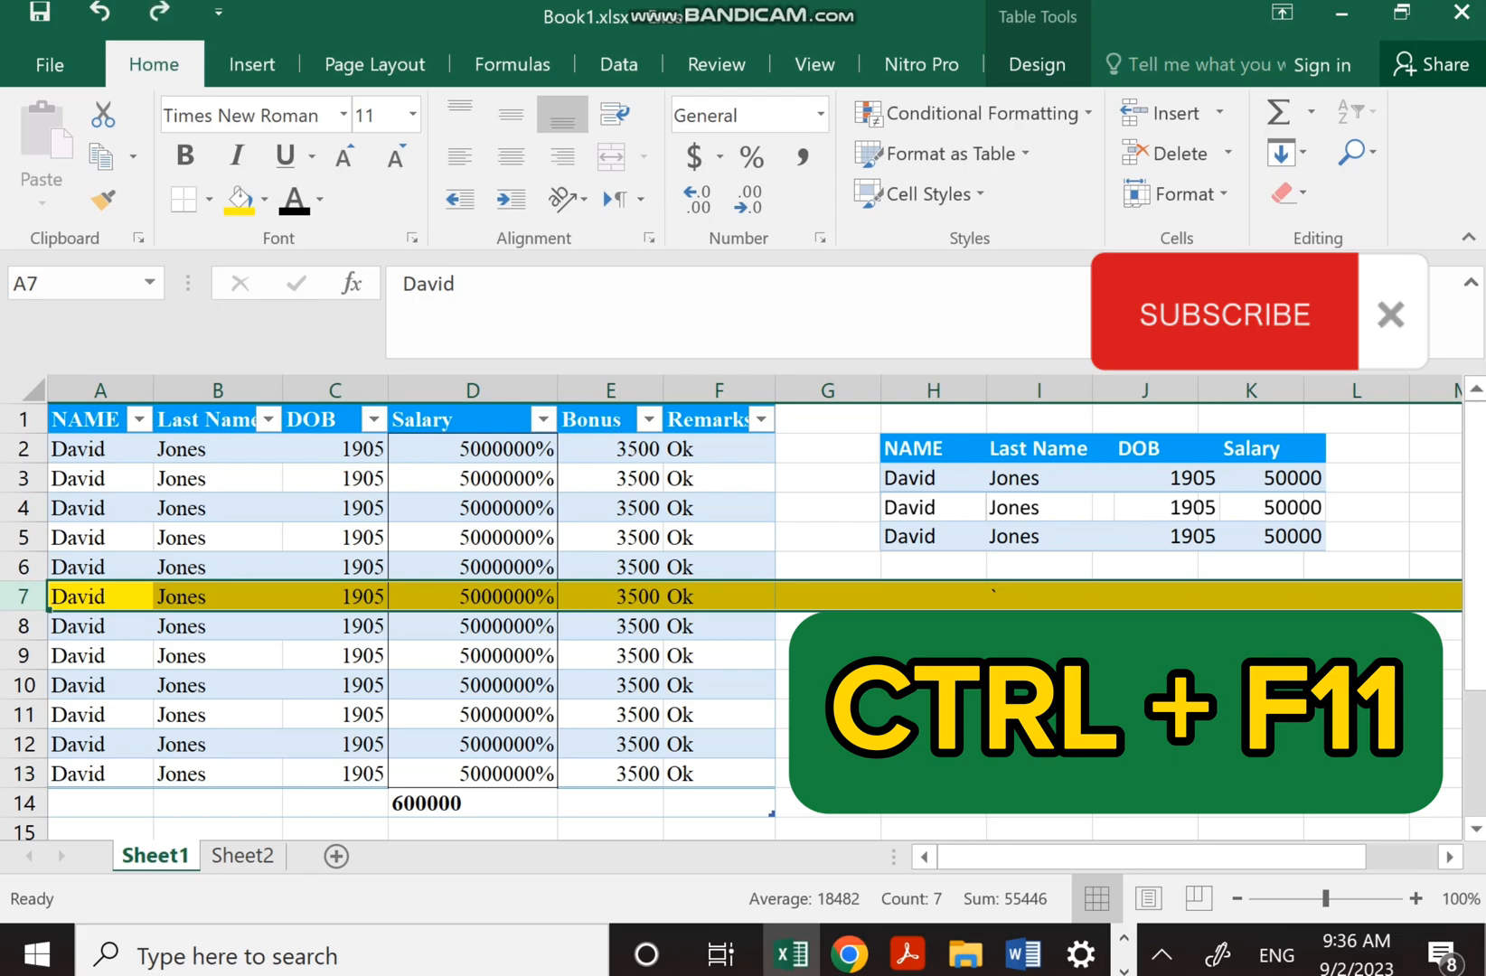
# Insert a chart of the table with Alt+F1, move and shrink it, and delete its title
pyautogui.hotkey('ctrl', 'a')
pyautogui.hotkey('alt', 'F1')
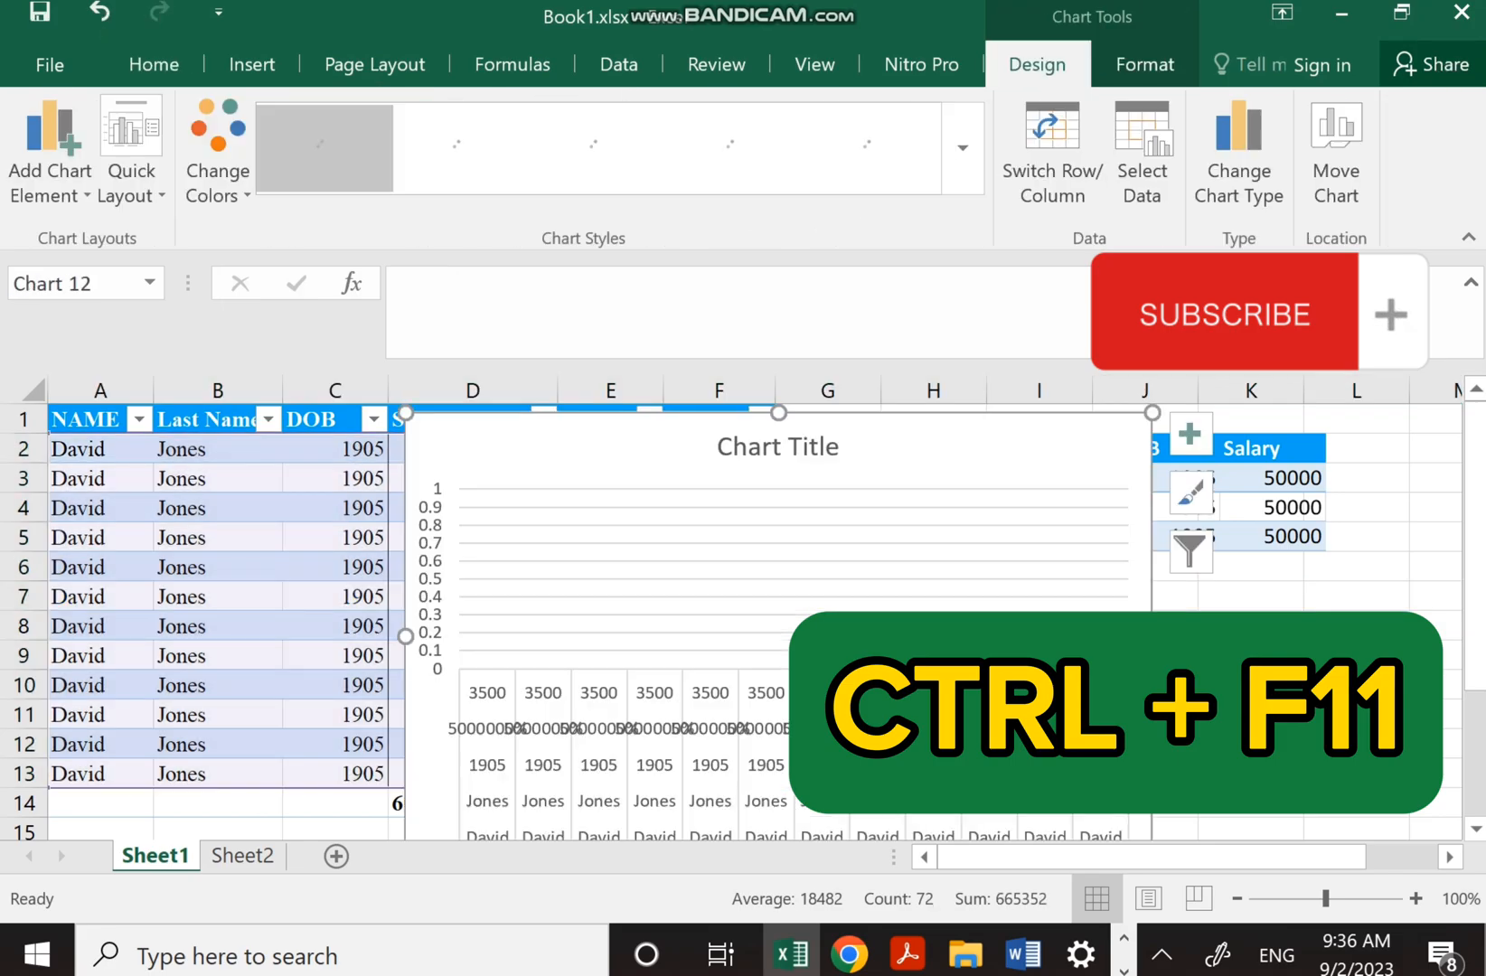
pyautogui.moveTo(965, 687); pyautogui.dragTo(965, 686)
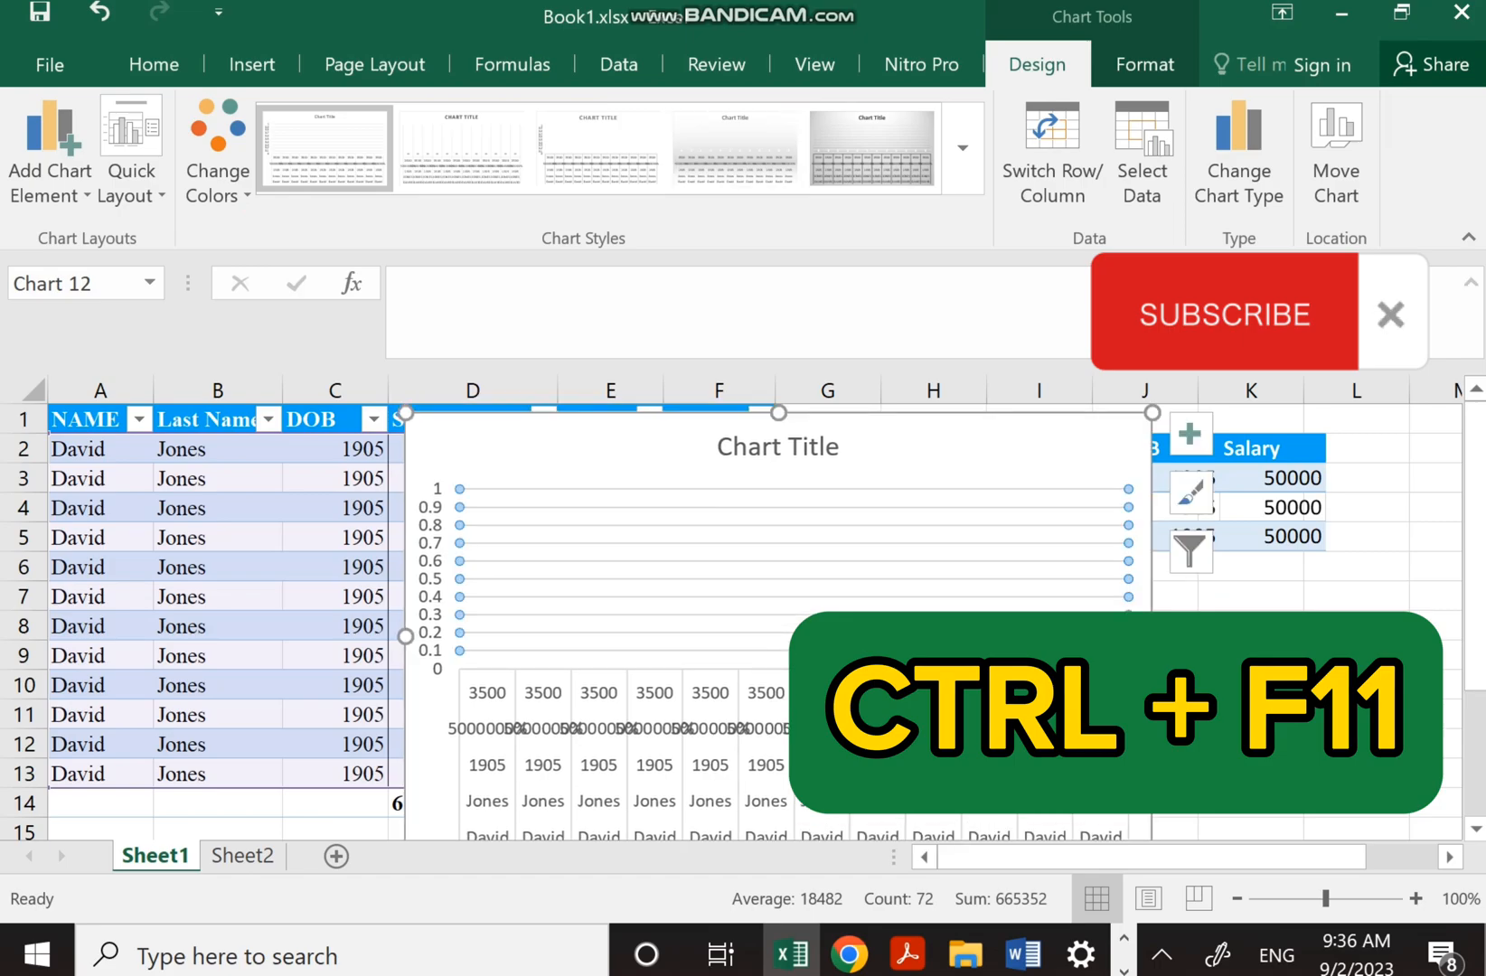
pyautogui.moveTo(779, 413); pyautogui.dragTo(772, 595)
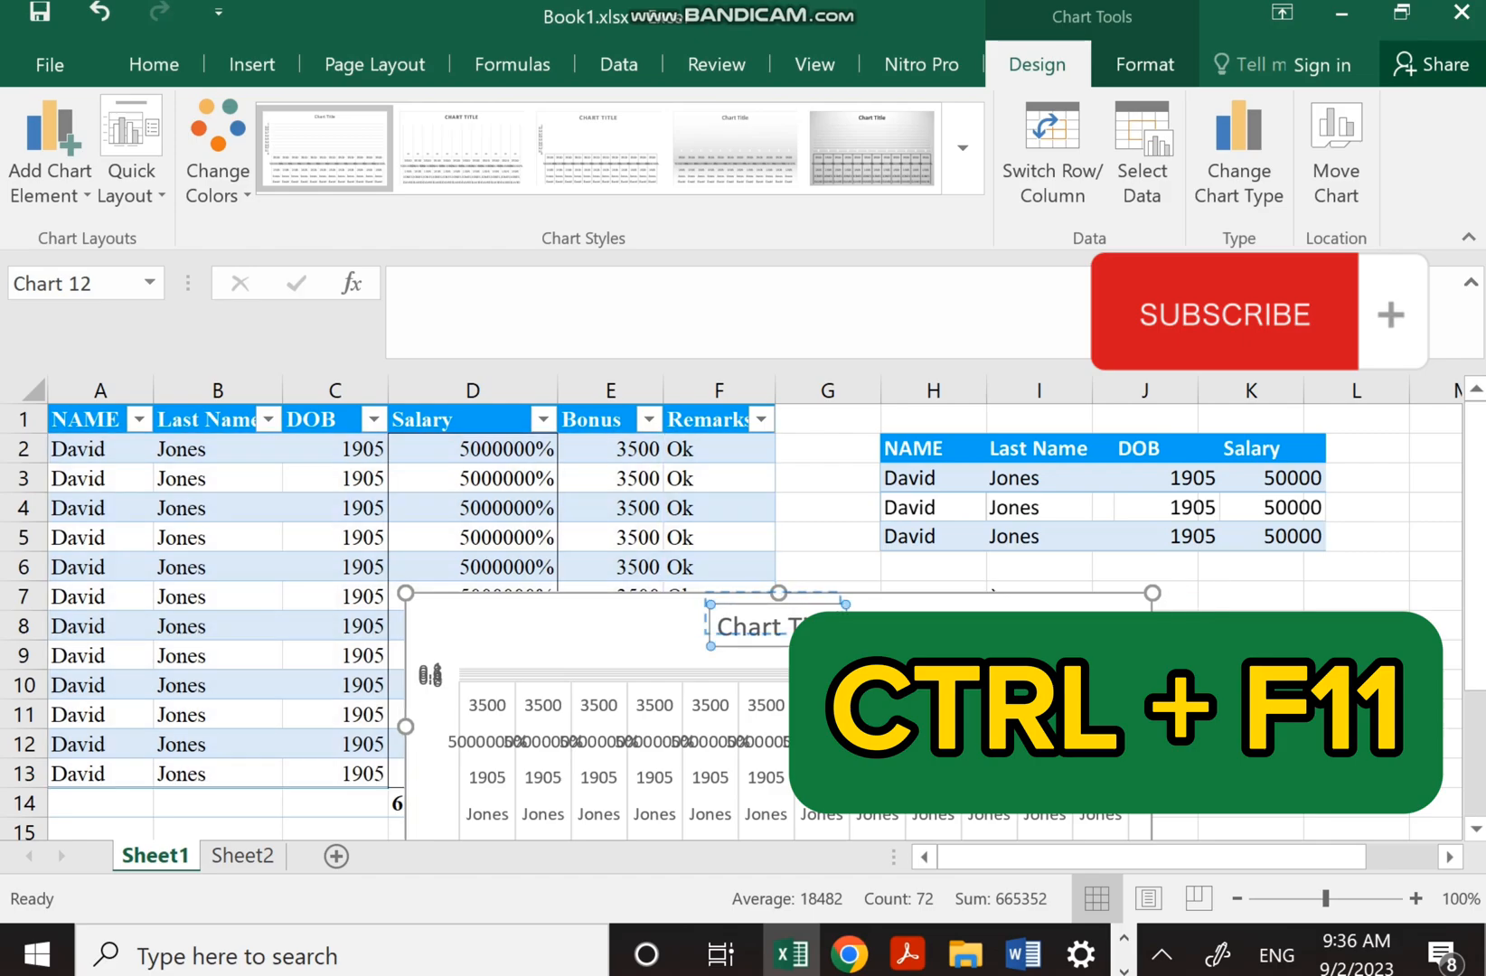
pyautogui.press('Delete')
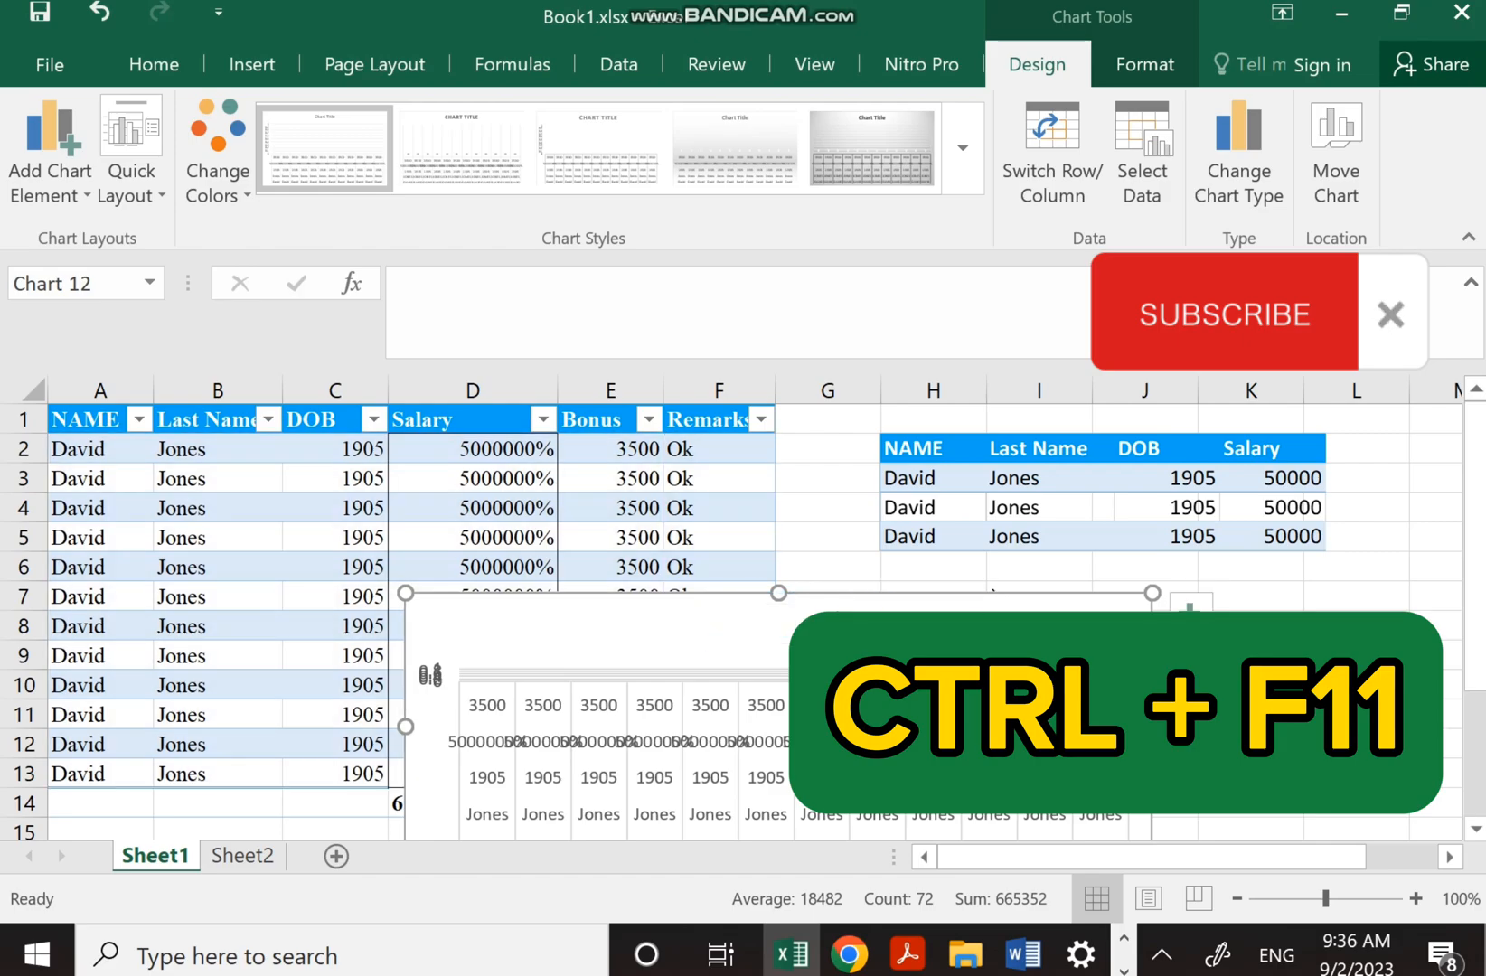
pyautogui.rightClick(1149, 650)
pyautogui.click(1197, 271)
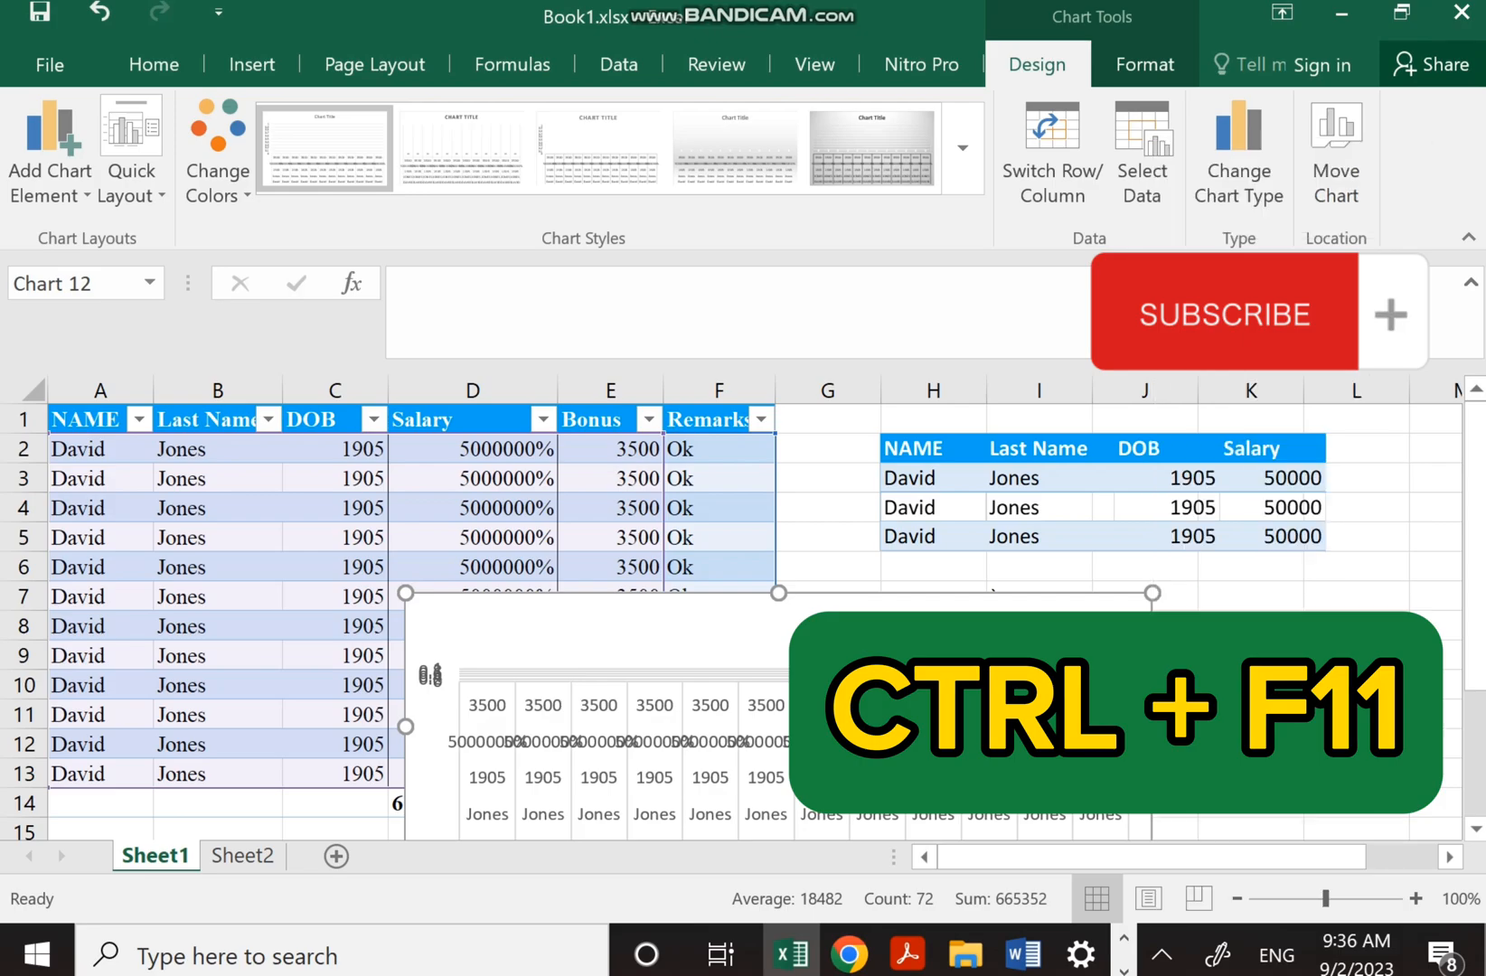
pyautogui.click(828, 596)
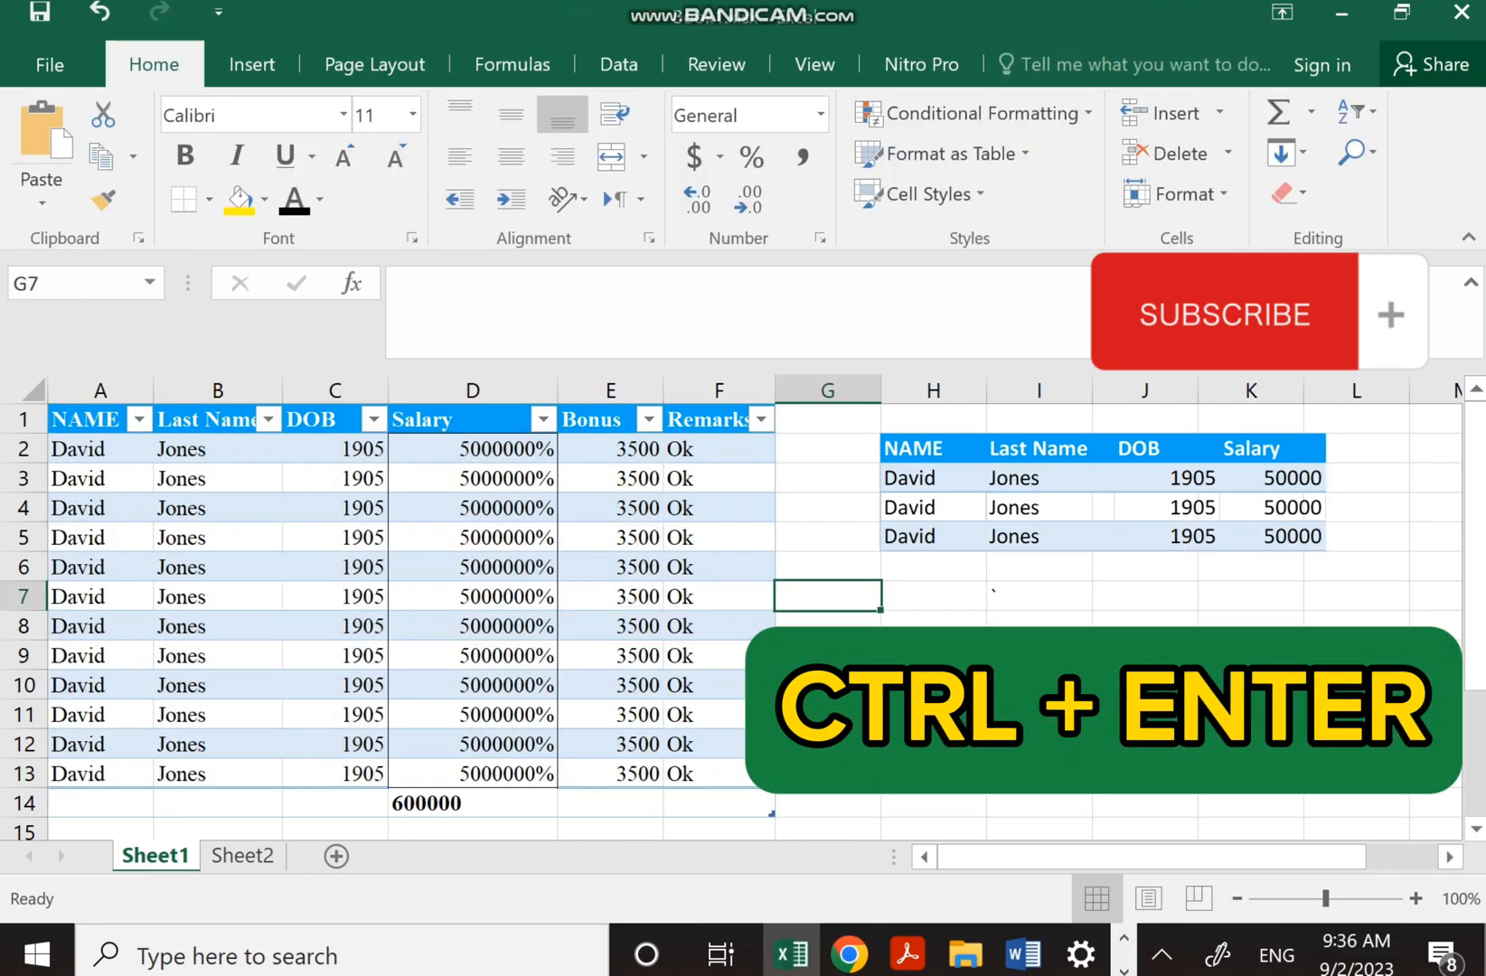
pyautogui.moveTo(99, 449); pyautogui.dragTo(719, 774)
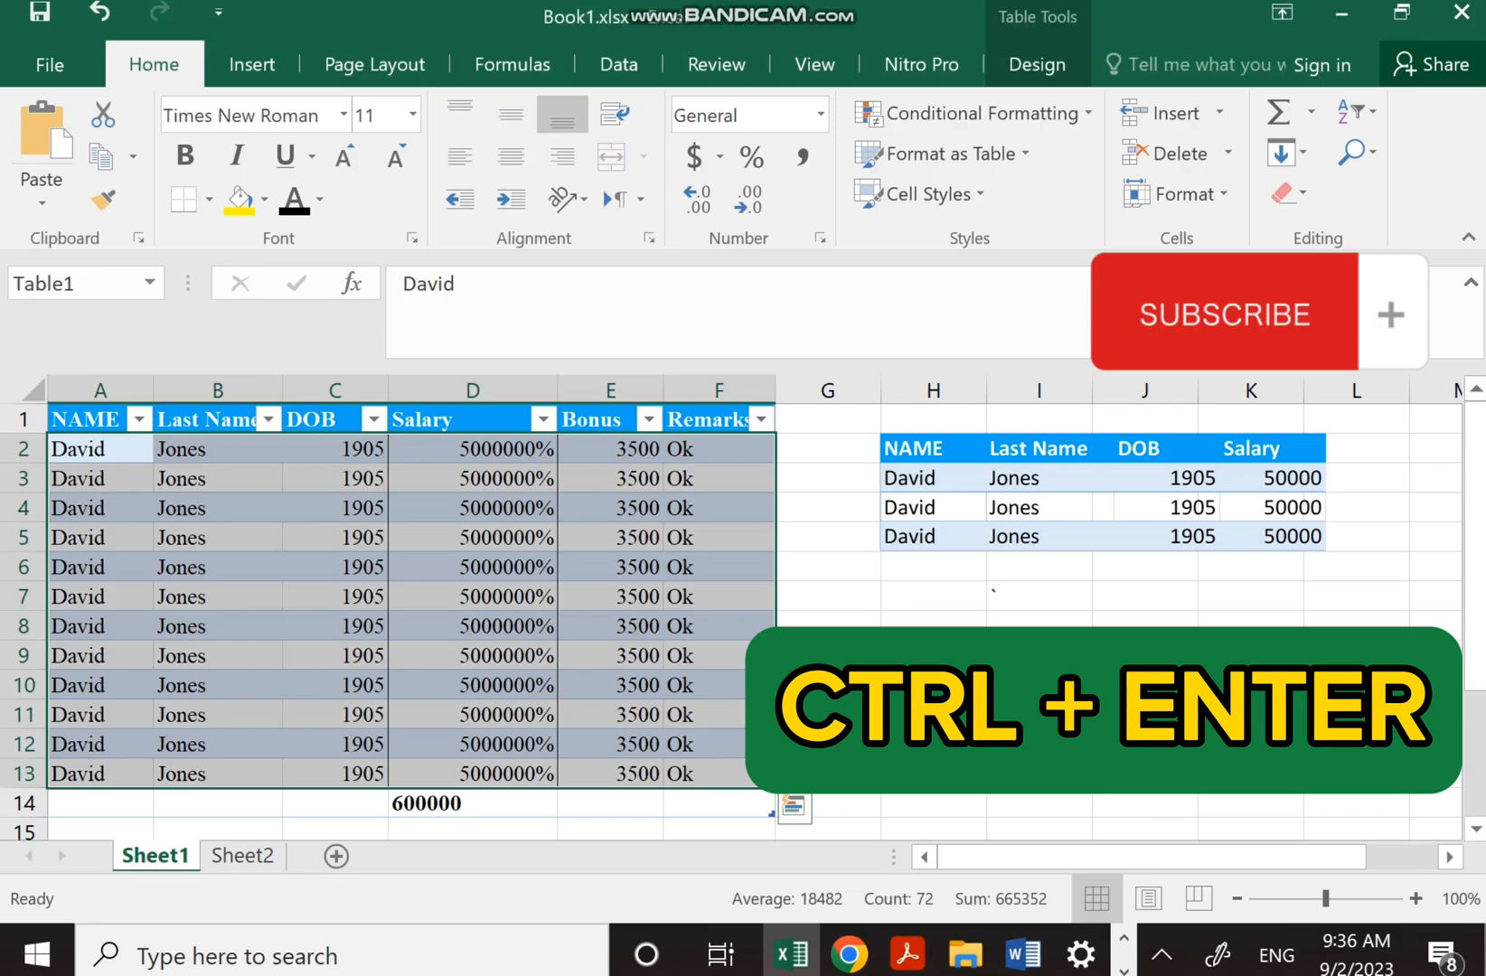
pyautogui.write('a')
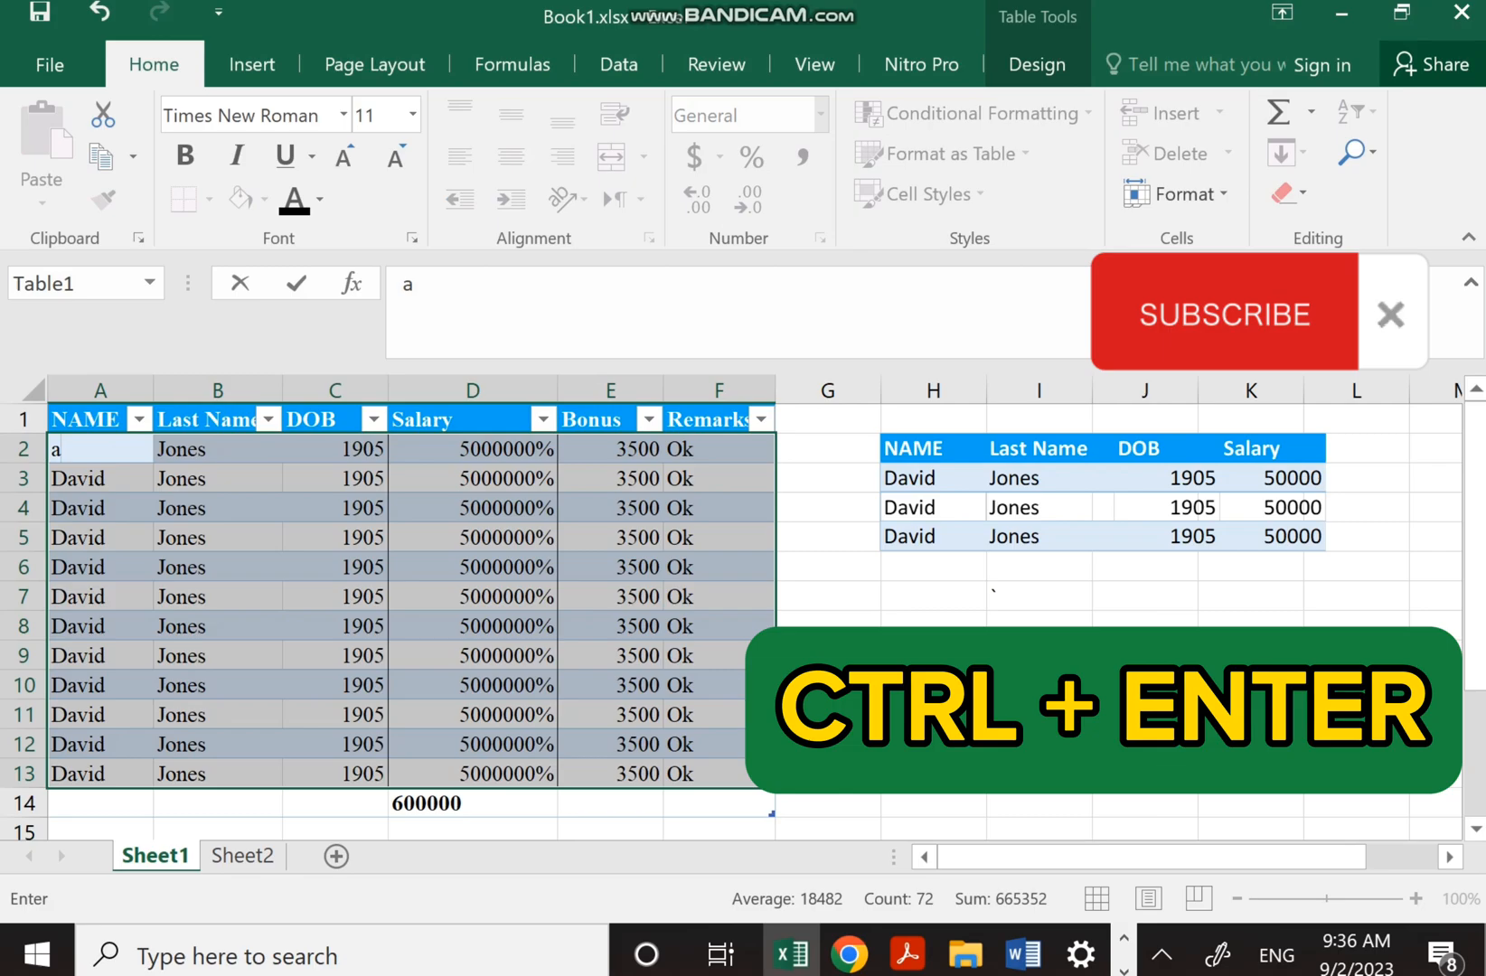
pyautogui.hotkey('ctrl', 'Return')
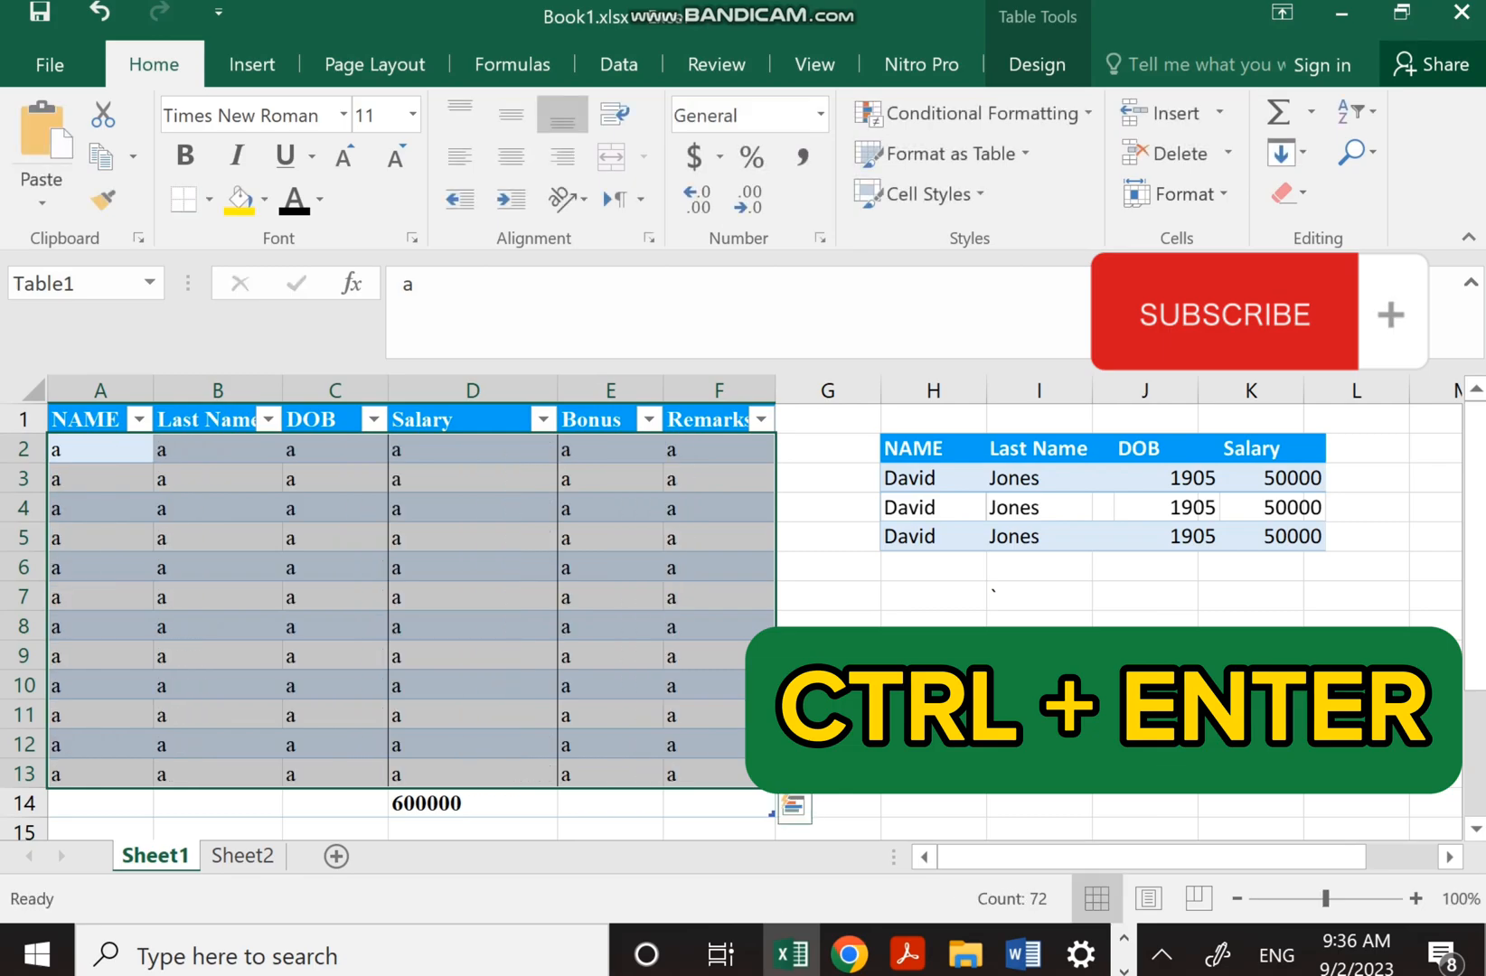
pyautogui.hotkey('ctrl', 'z')
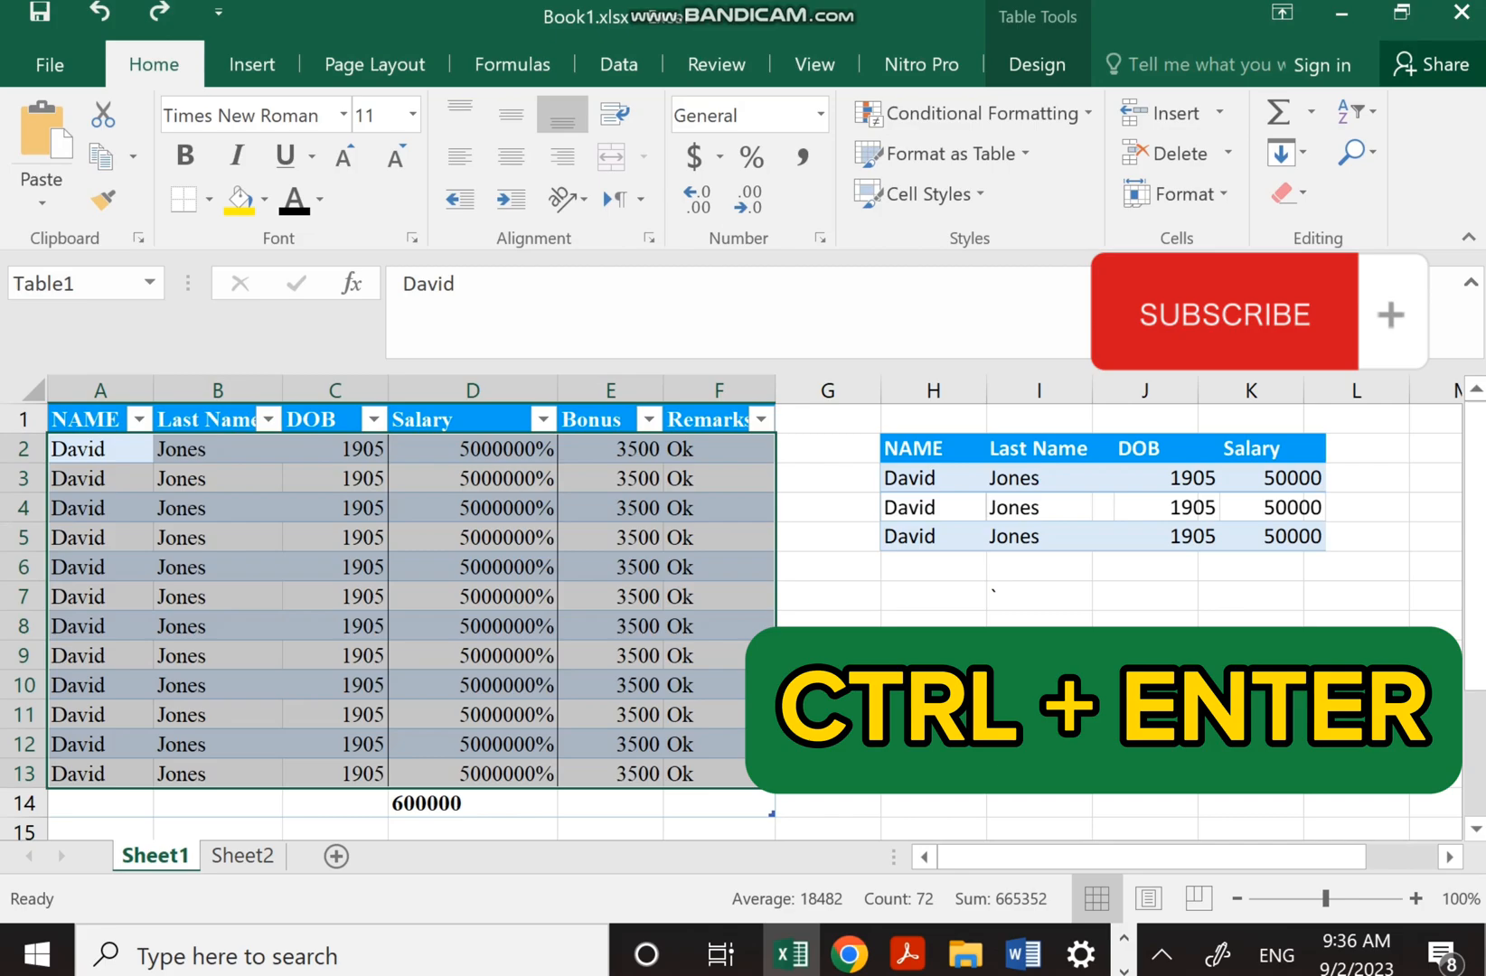
pyautogui.write('steve')
pyautogui.hotkey('ctrl', 'Return')
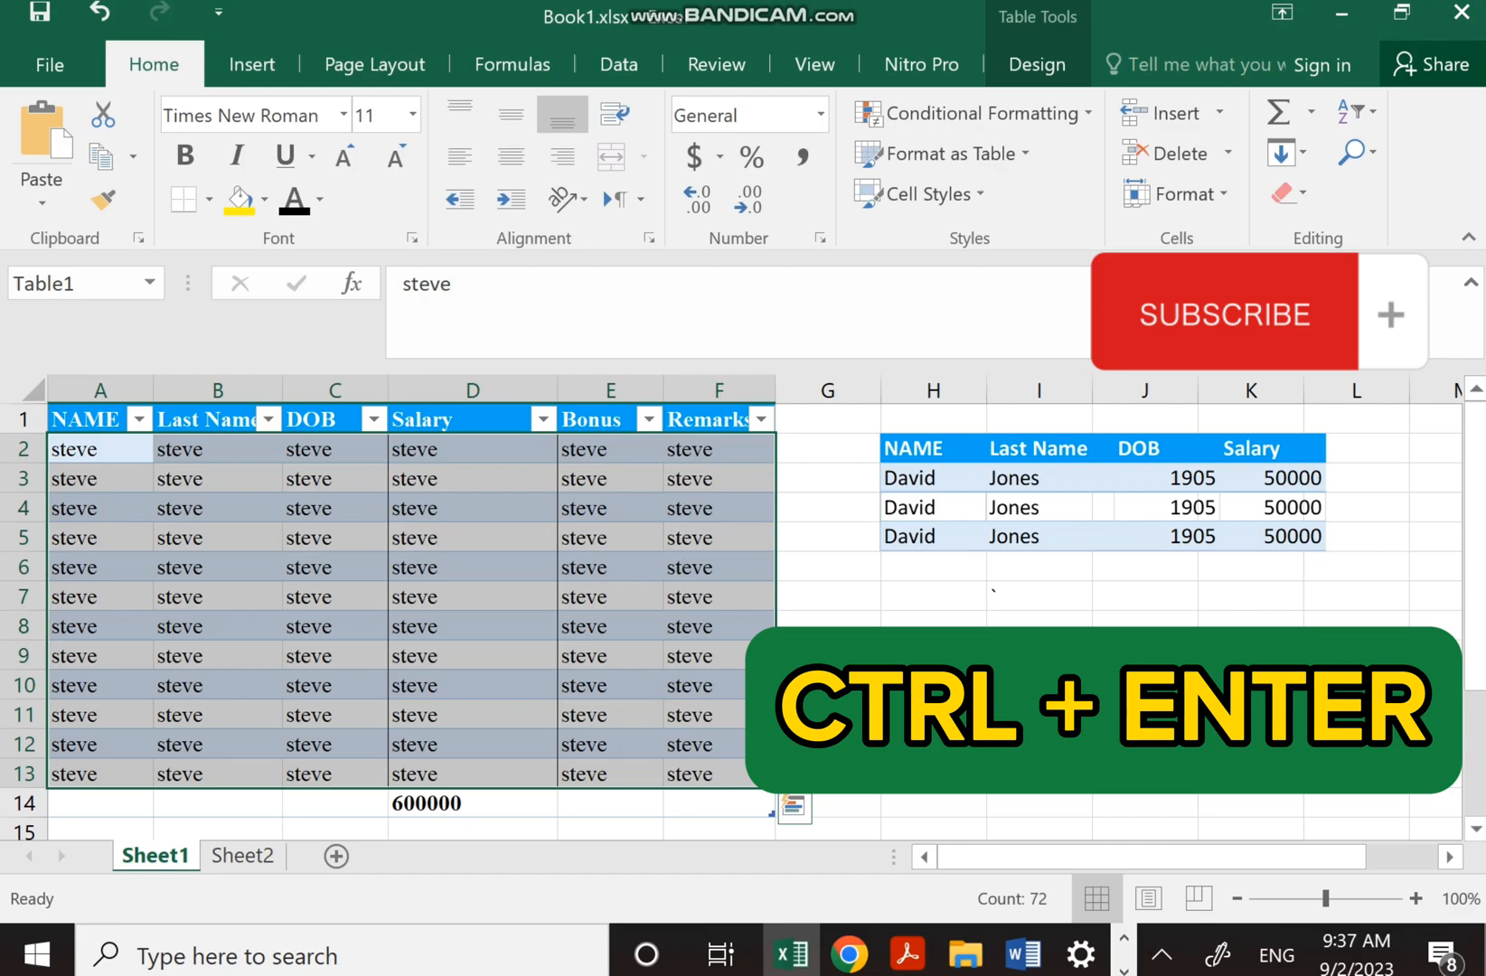
pyautogui.hotkey('ctrl', 'z')
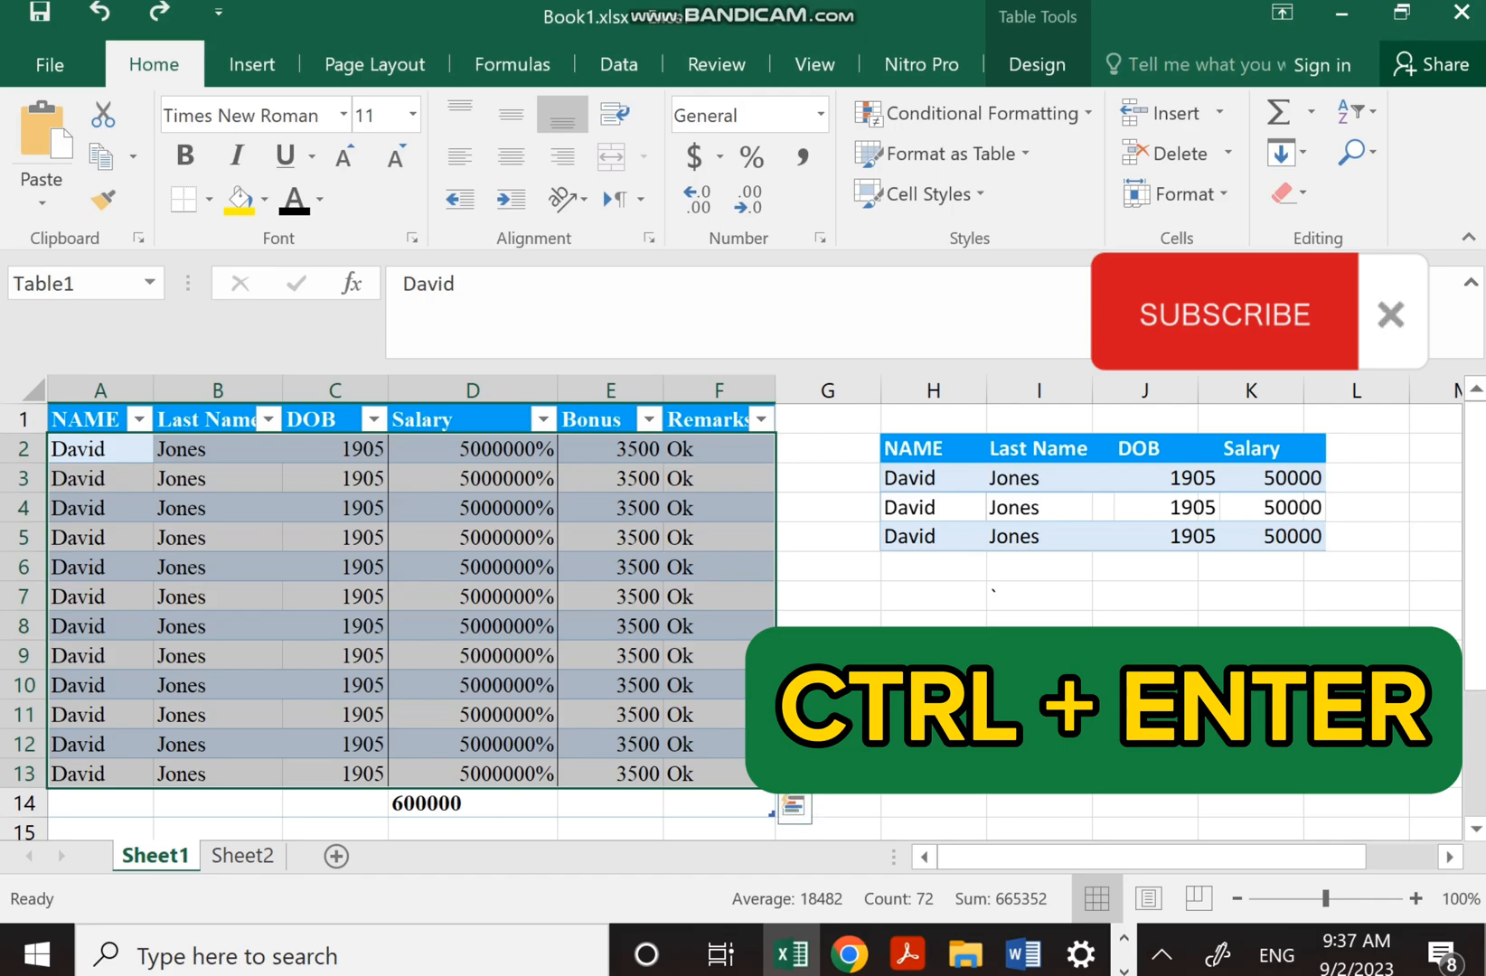
pyautogui.click(704, 655)
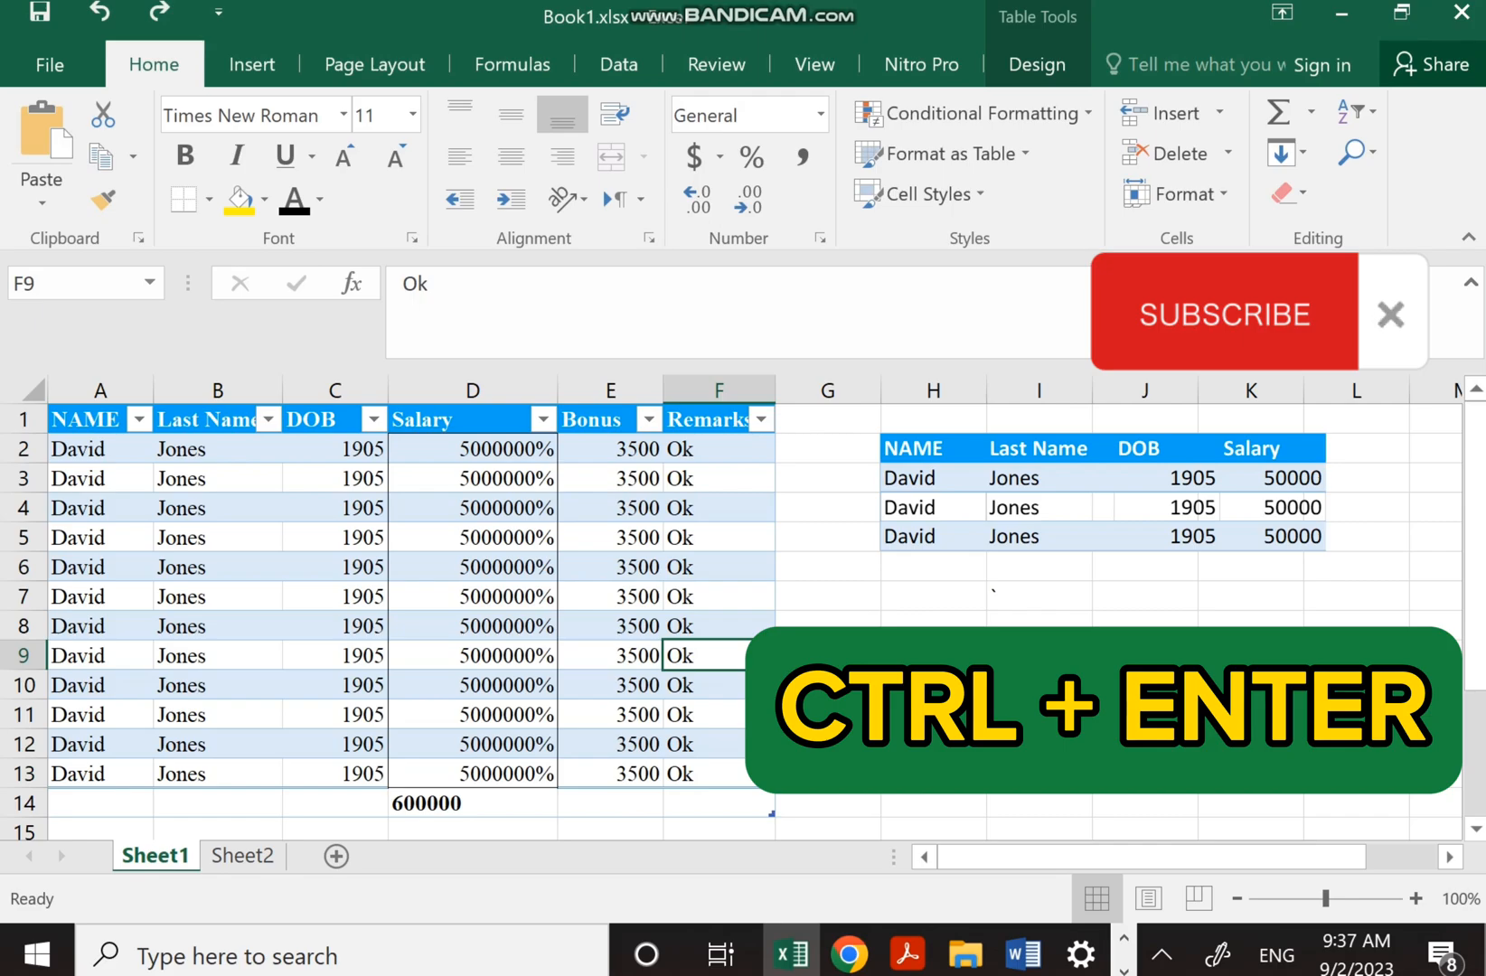
pyautogui.click(473, 656)
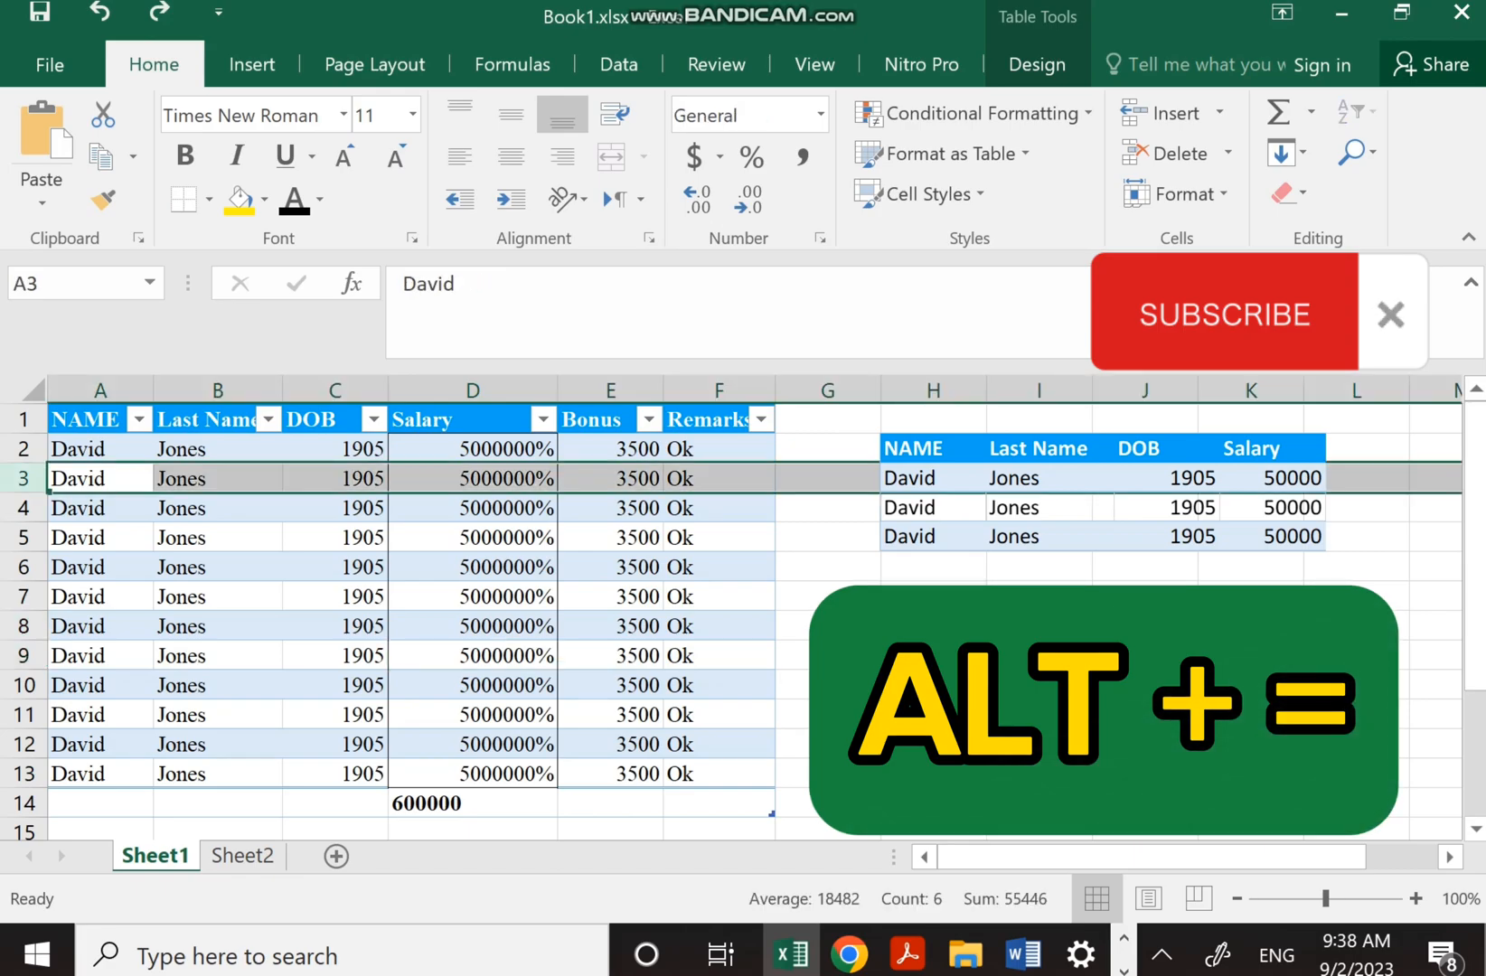
# Replace the D14 Salary total with an Alt+= AutoSum, giving 600000
pyautogui.click(472, 829)
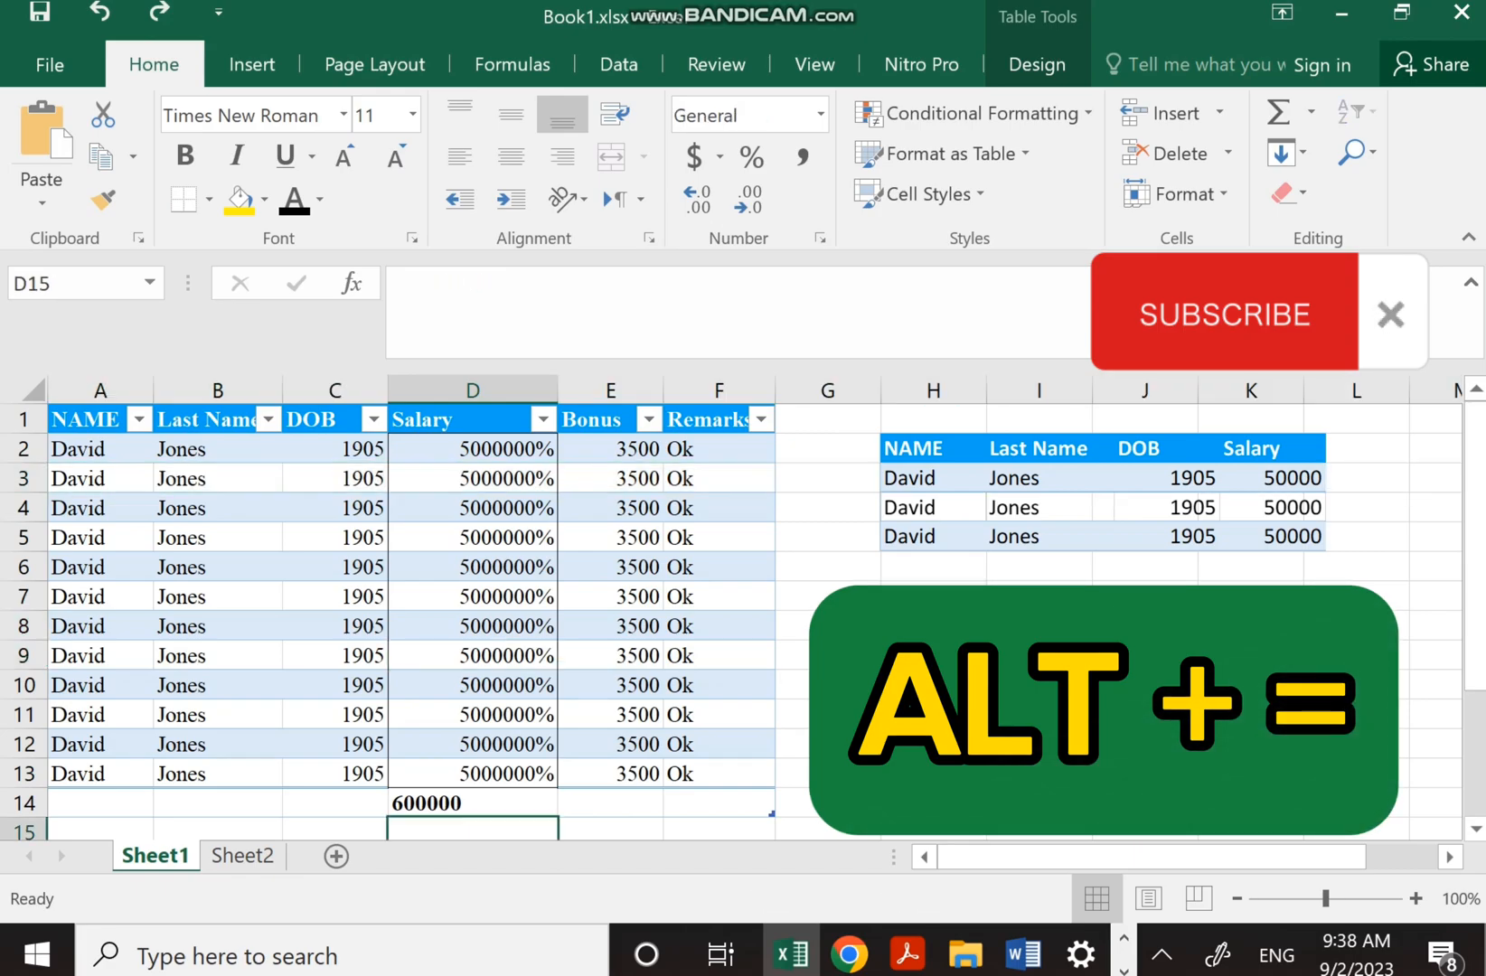
pyautogui.click(471, 803)
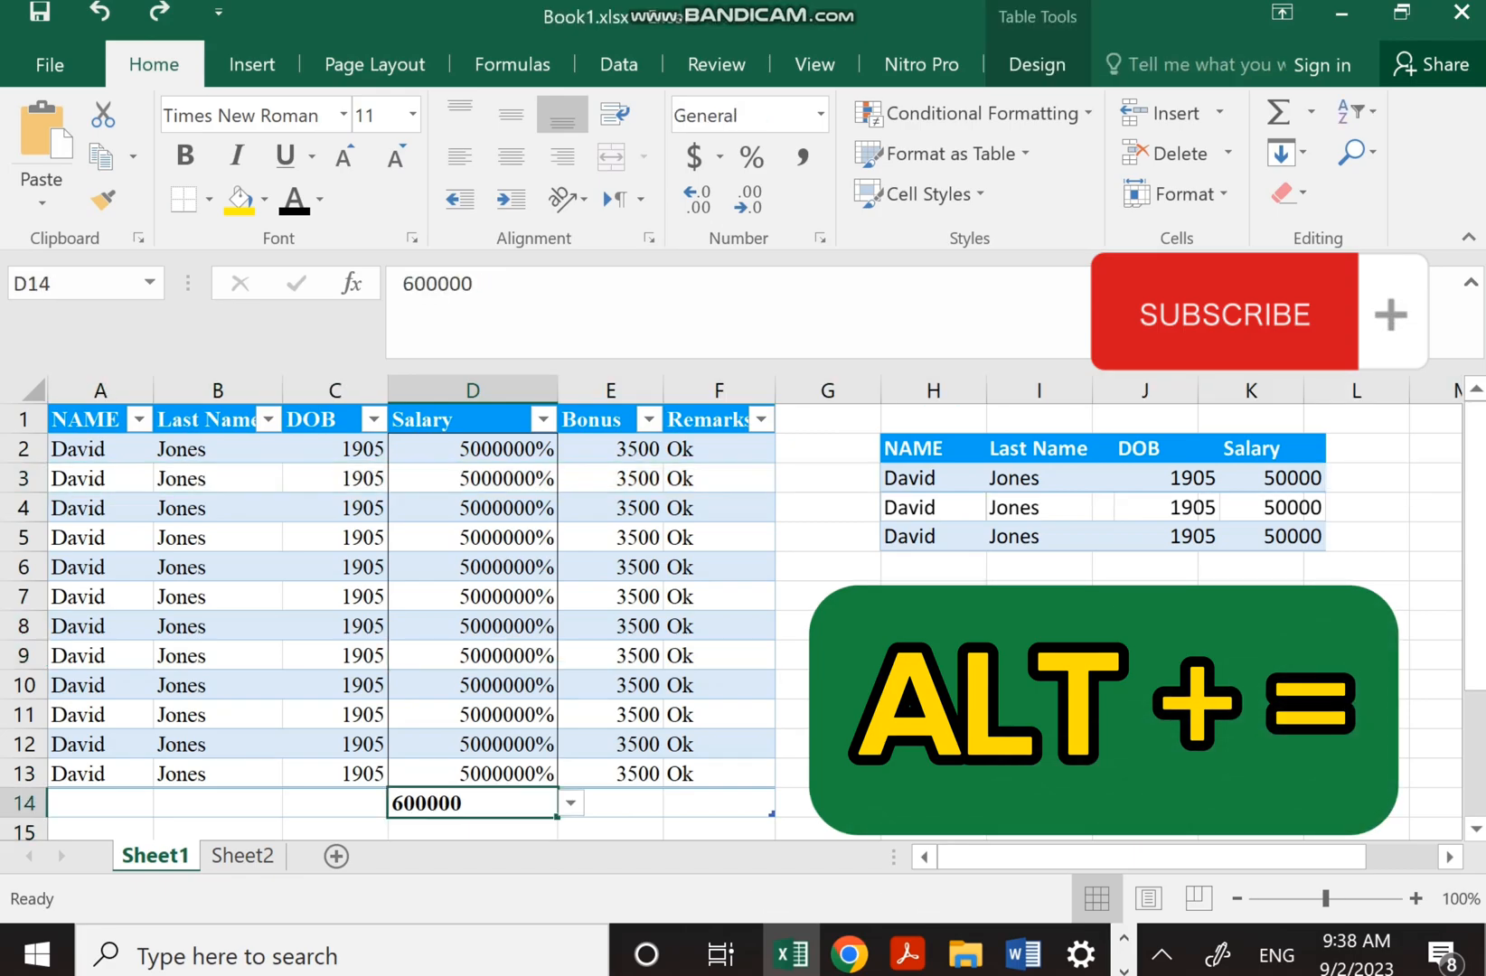
pyautogui.press('Delete')
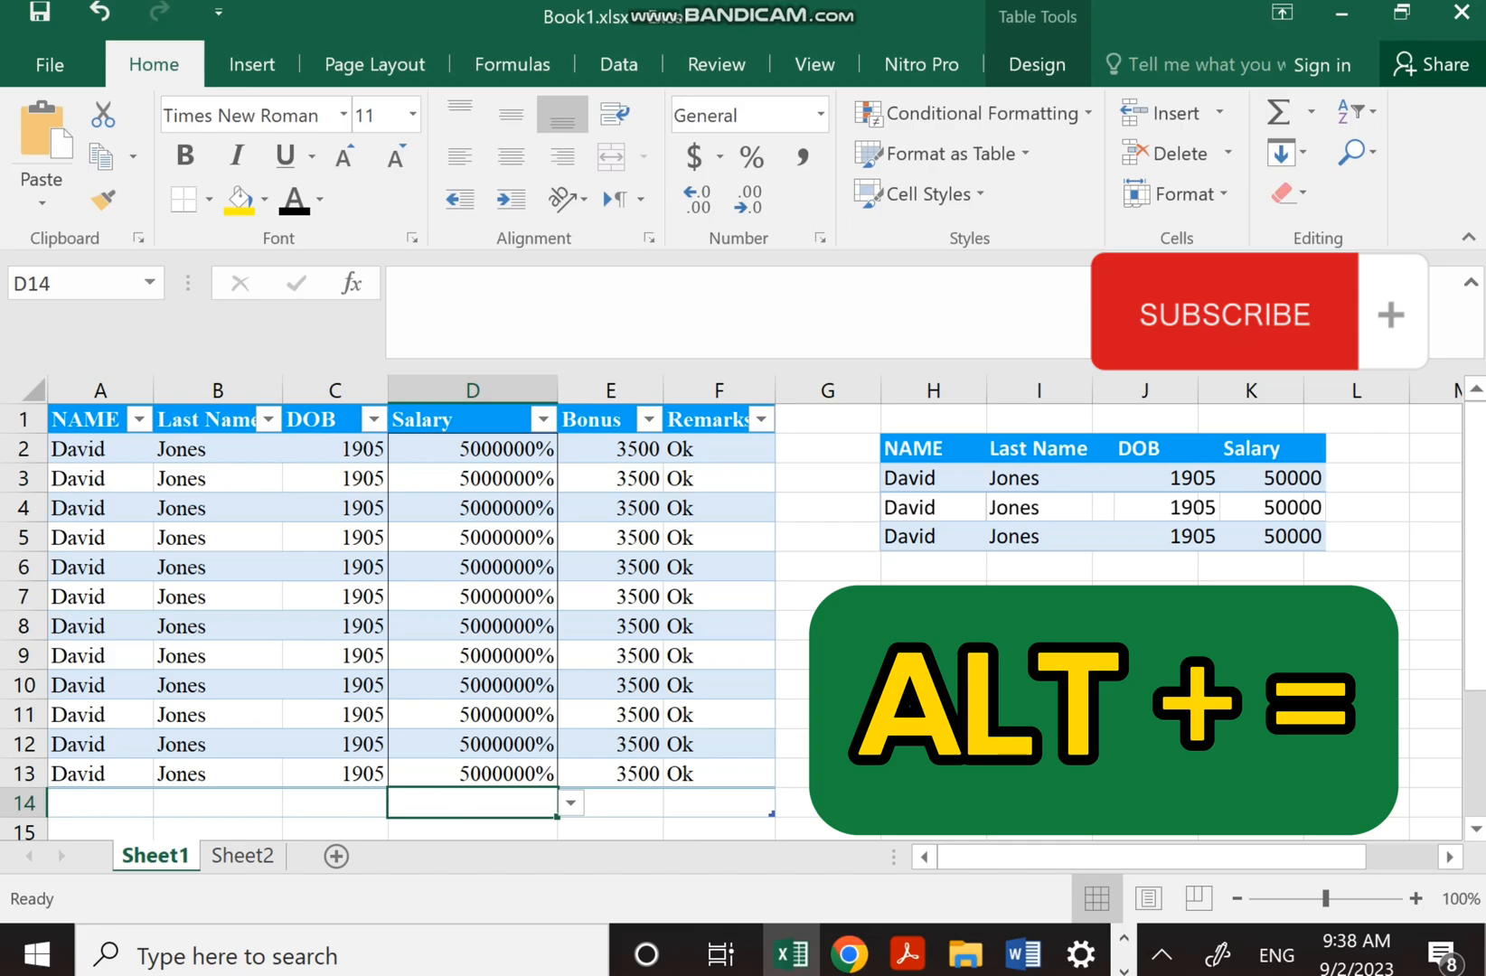
pyautogui.hotkey('alt', '=')
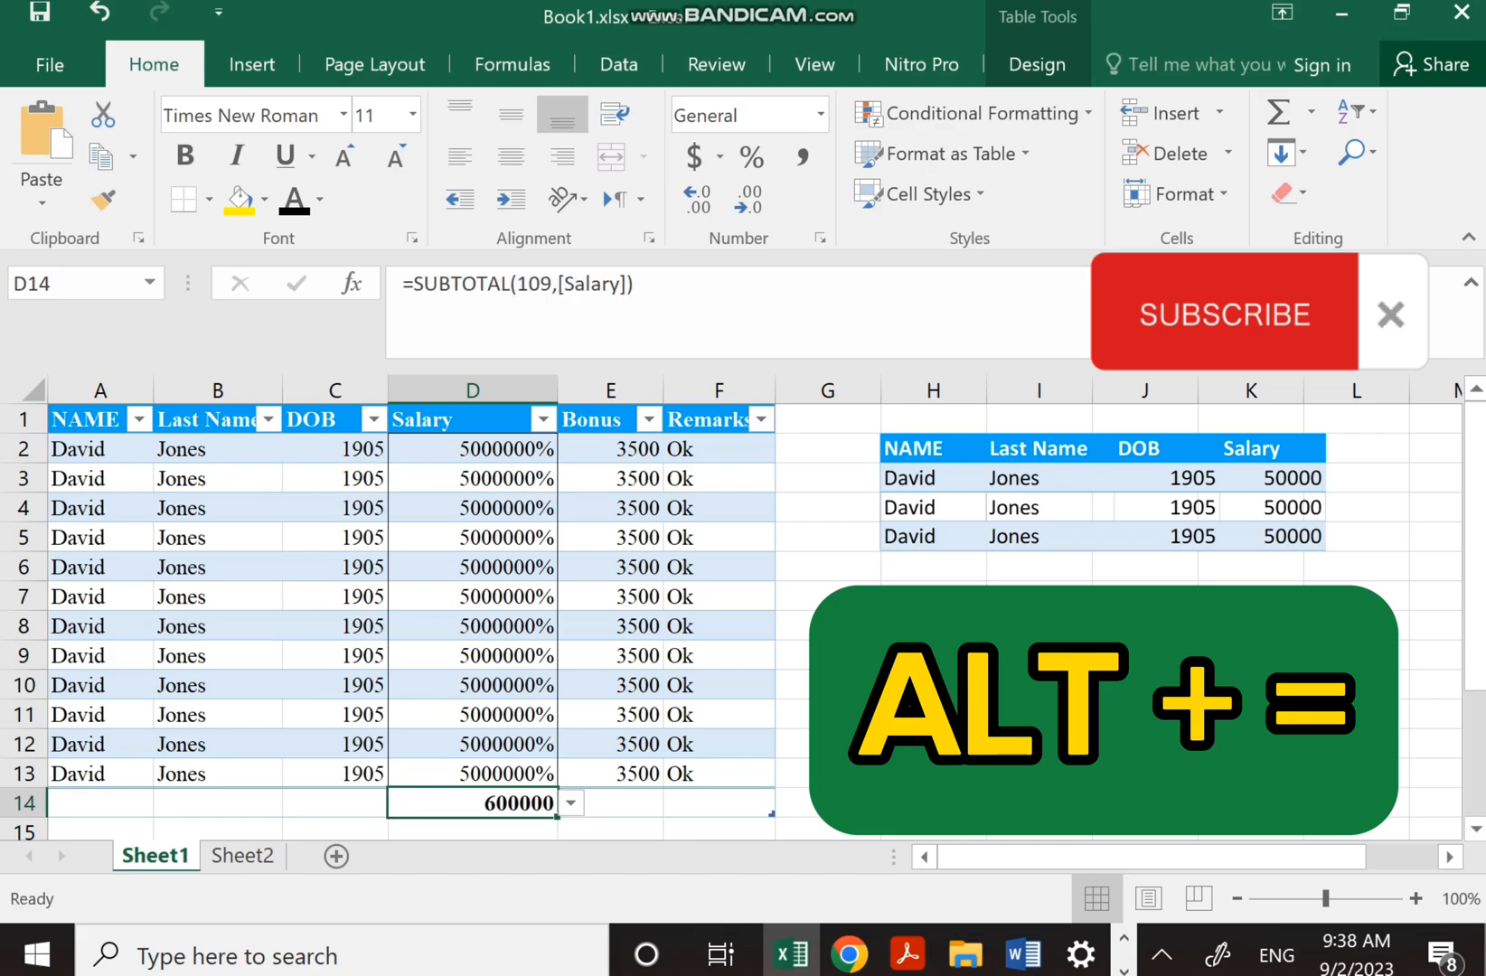
pyautogui.press('Return')
# AutoSum the Bonus column into E14, giving a total of 42000
pyautogui.click(828, 685)
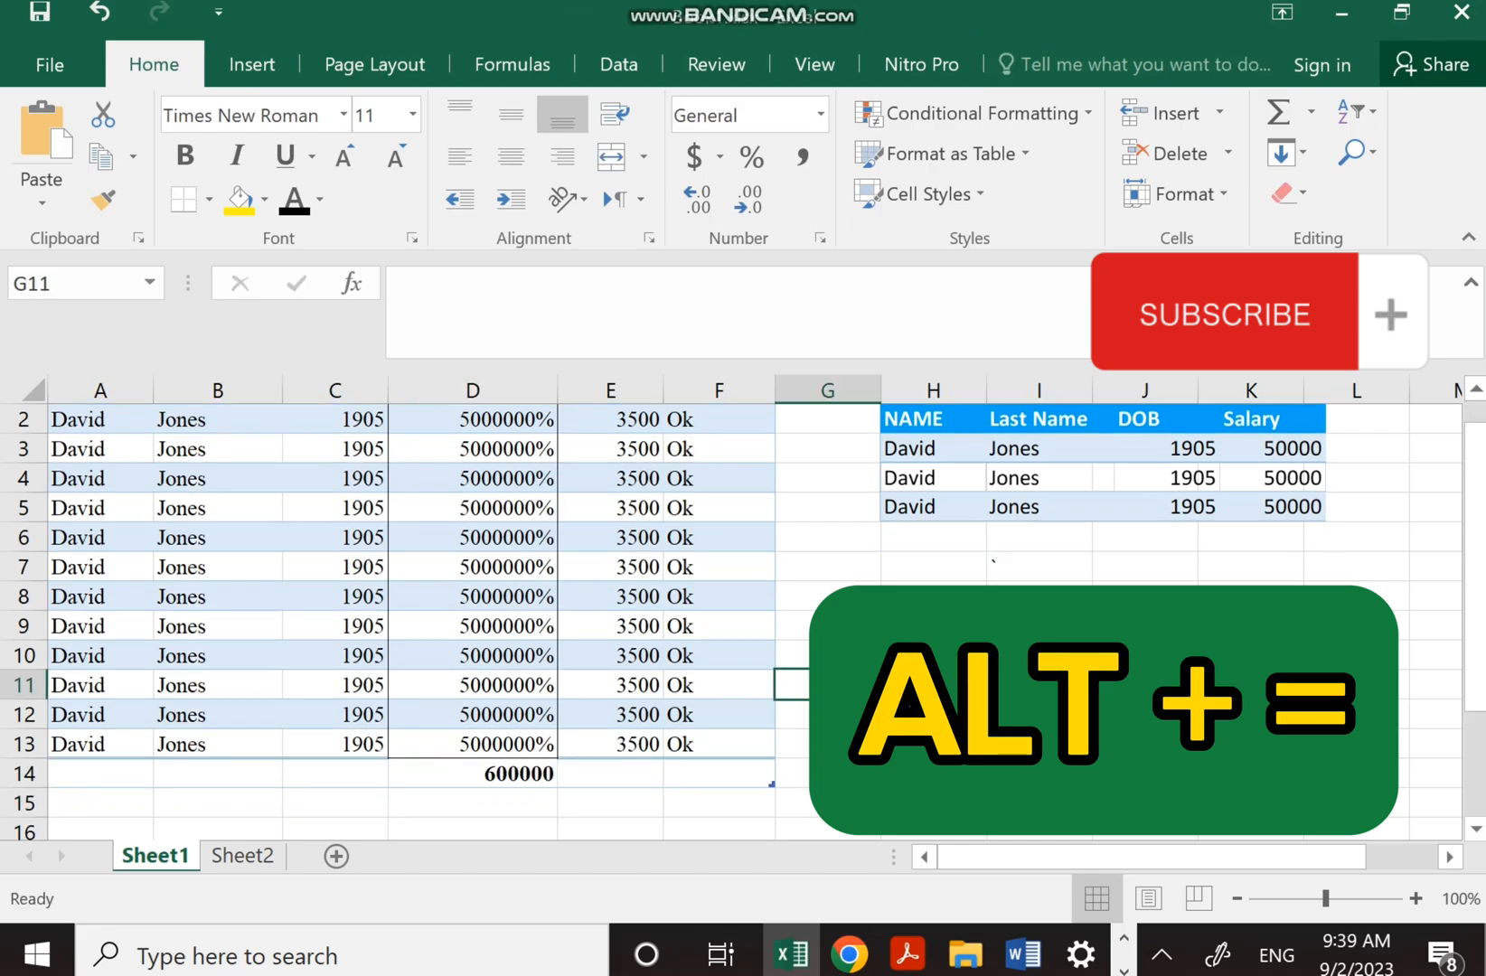
pyautogui.click(828, 656)
pyautogui.click(828, 626)
pyautogui.click(828, 478)
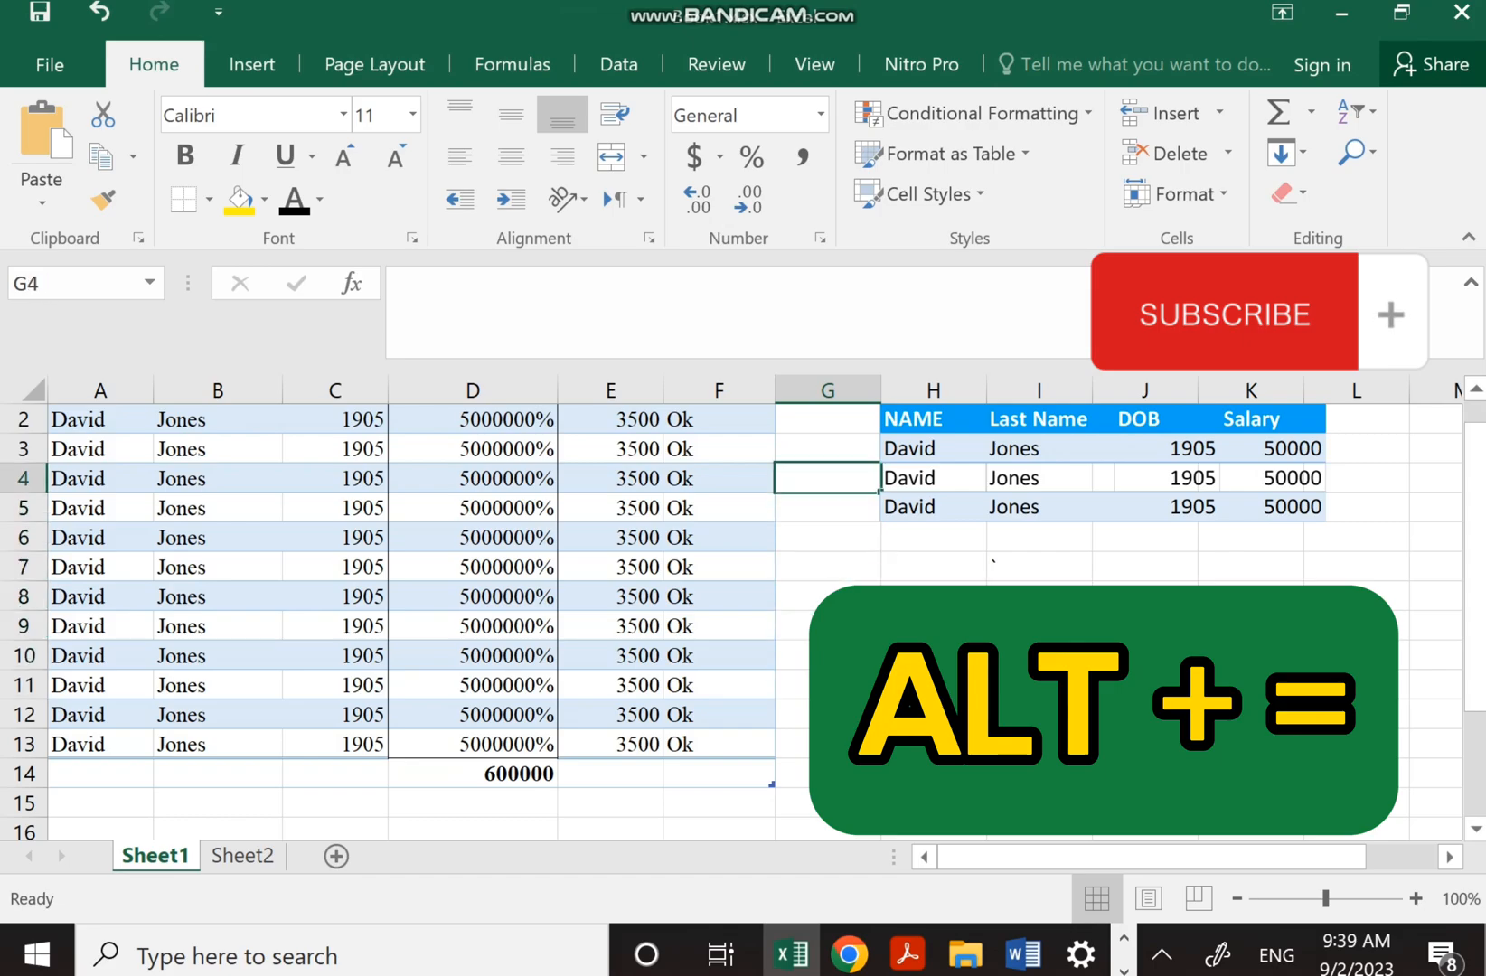
pyautogui.click(610, 773)
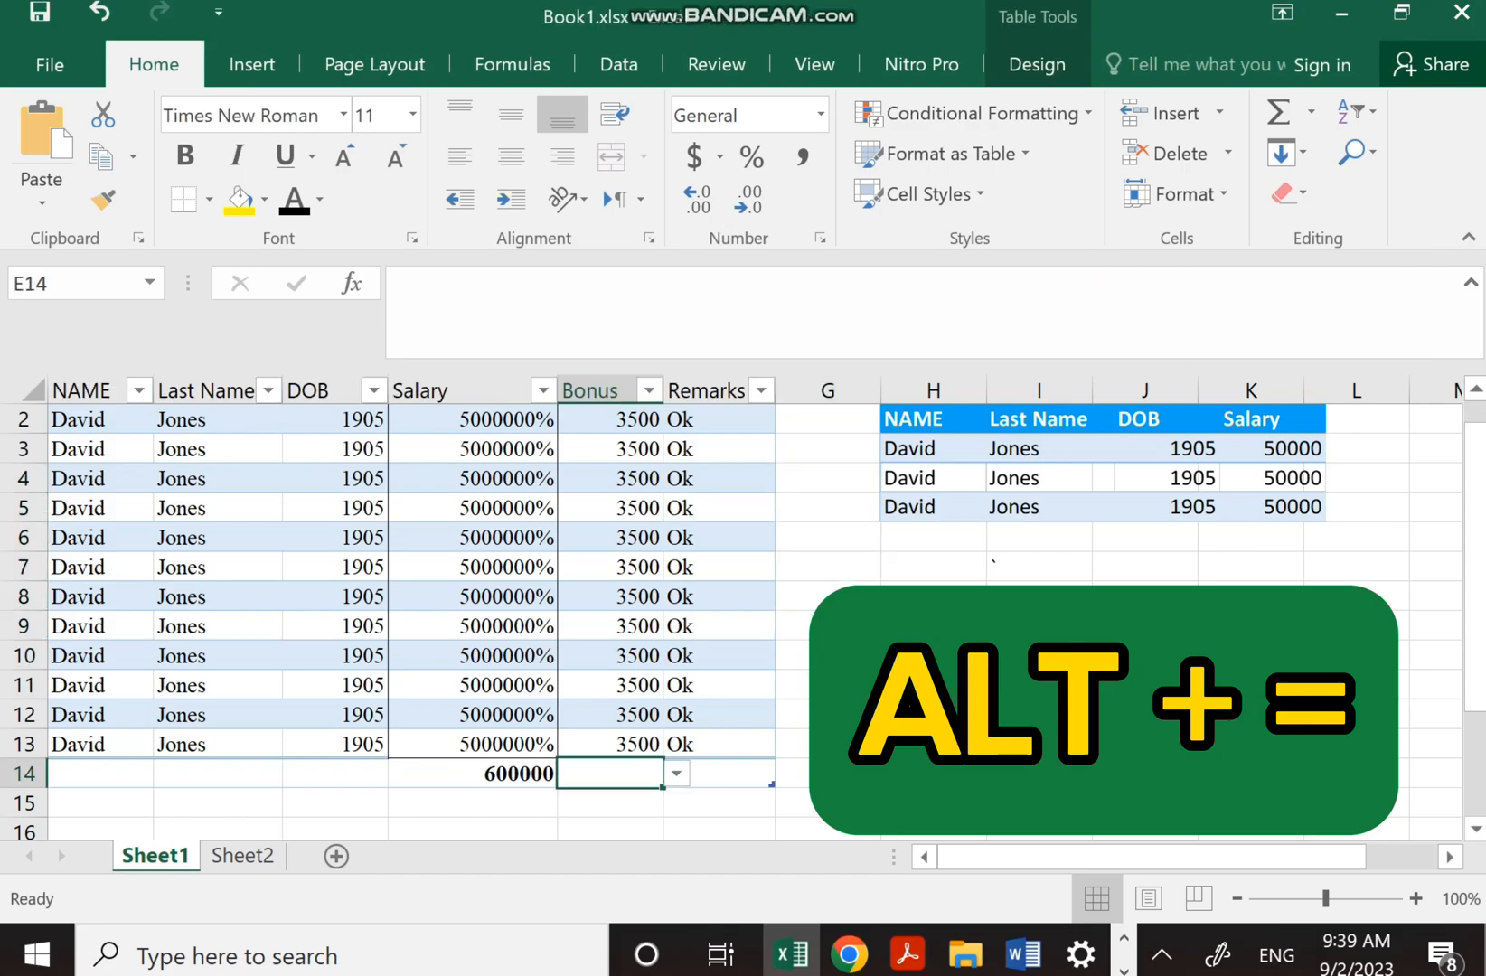
pyautogui.hotkey('alt', '=')
pyautogui.press('Return')
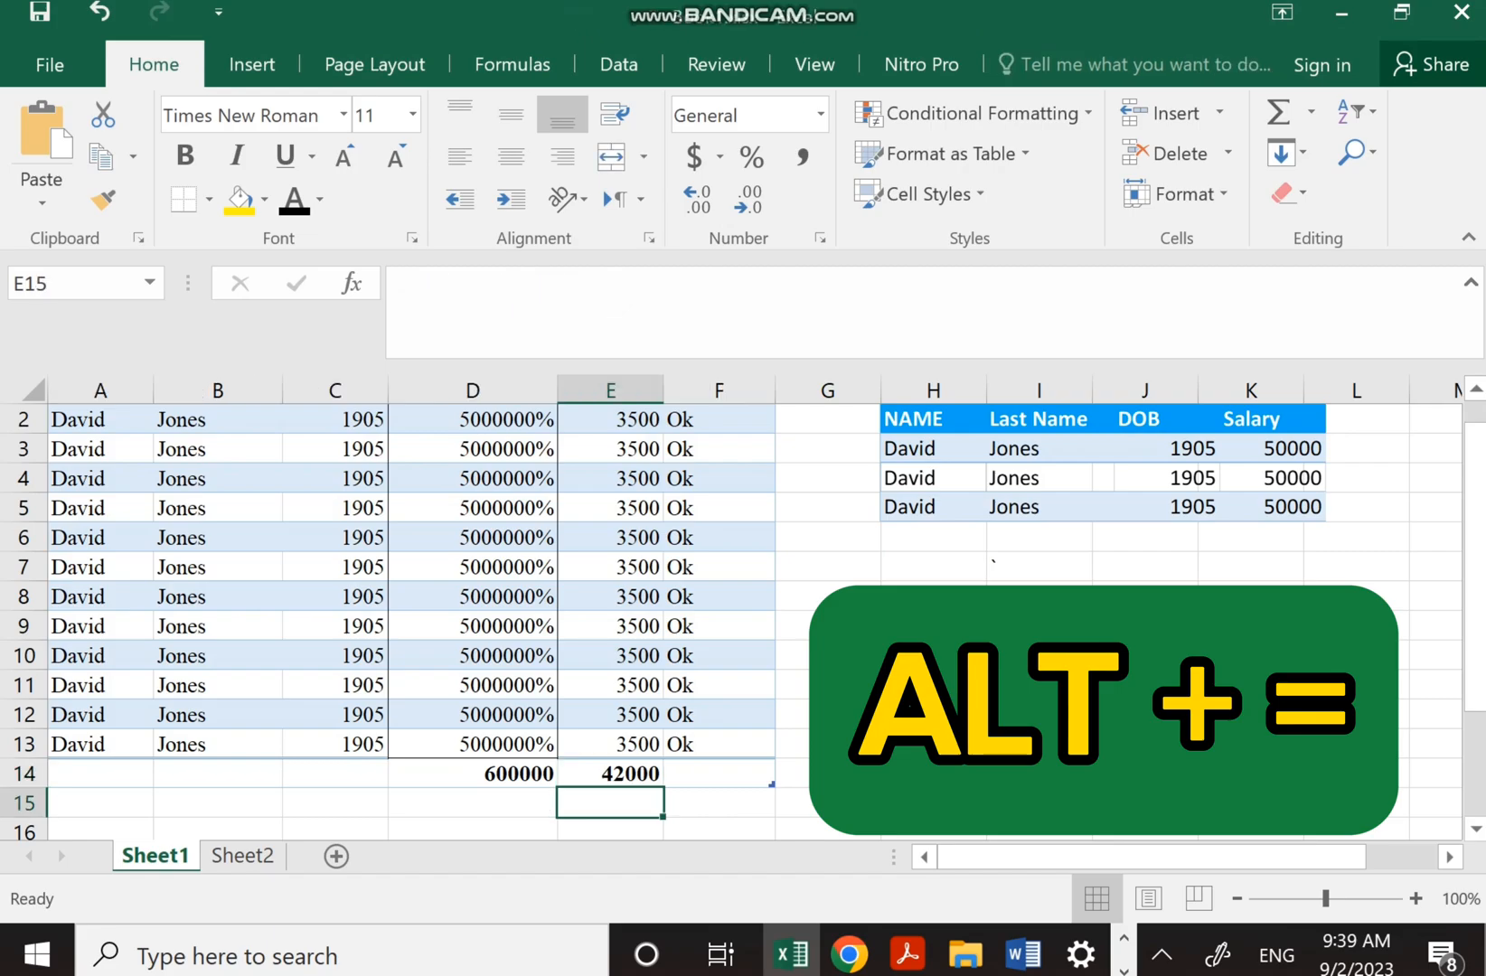
pyautogui.click(933, 744)
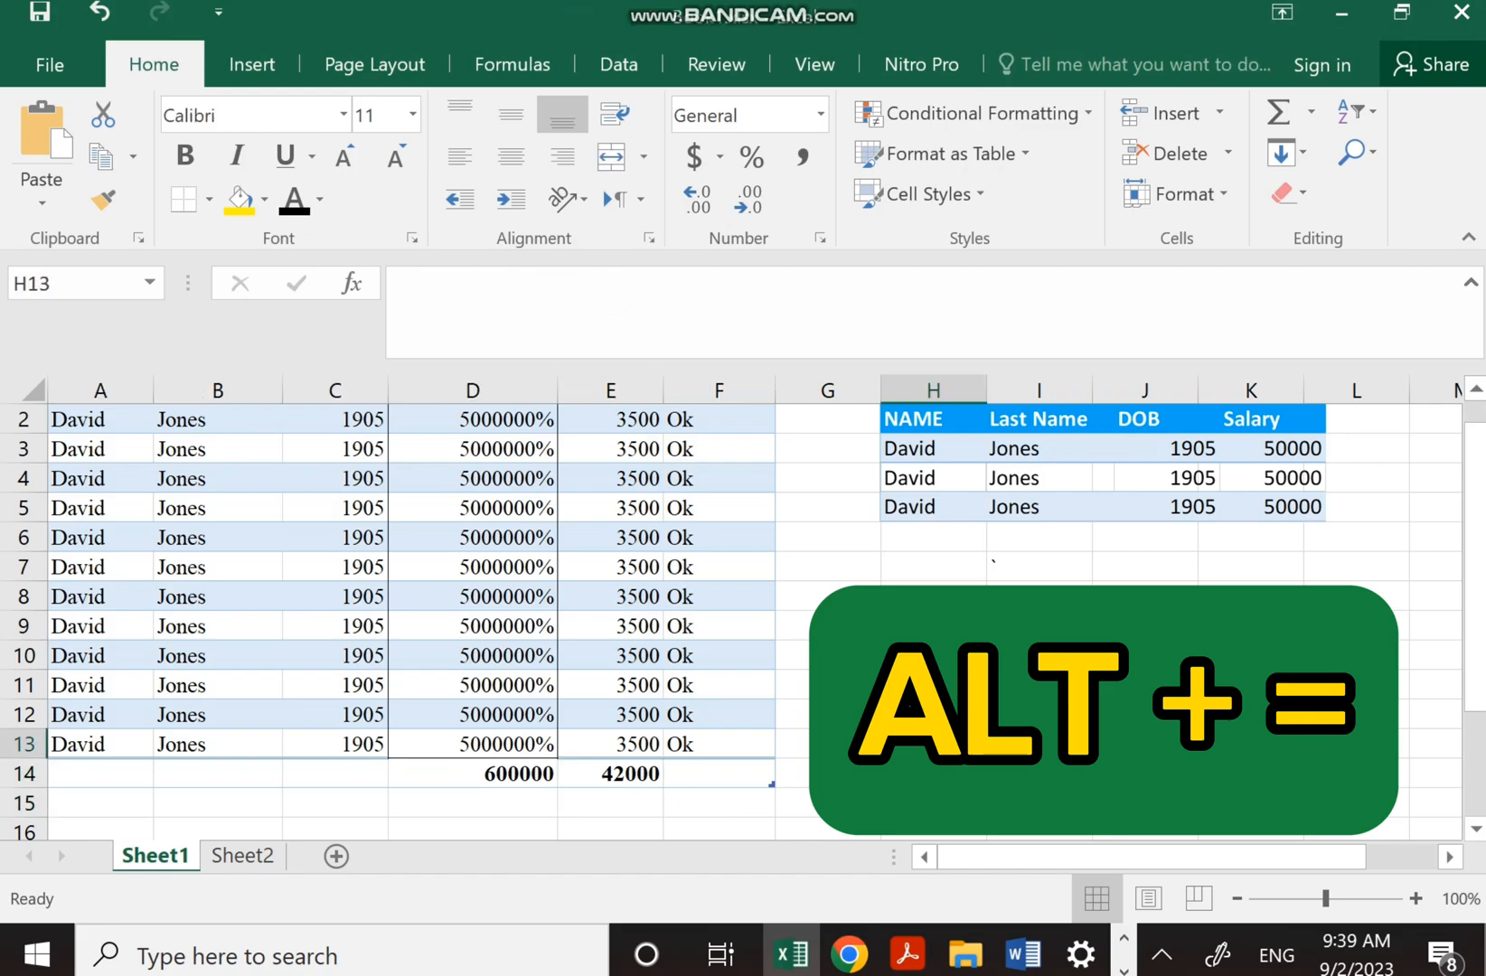
pyautogui.moveTo(1475, 642); pyautogui.dragTo(1474, 621)
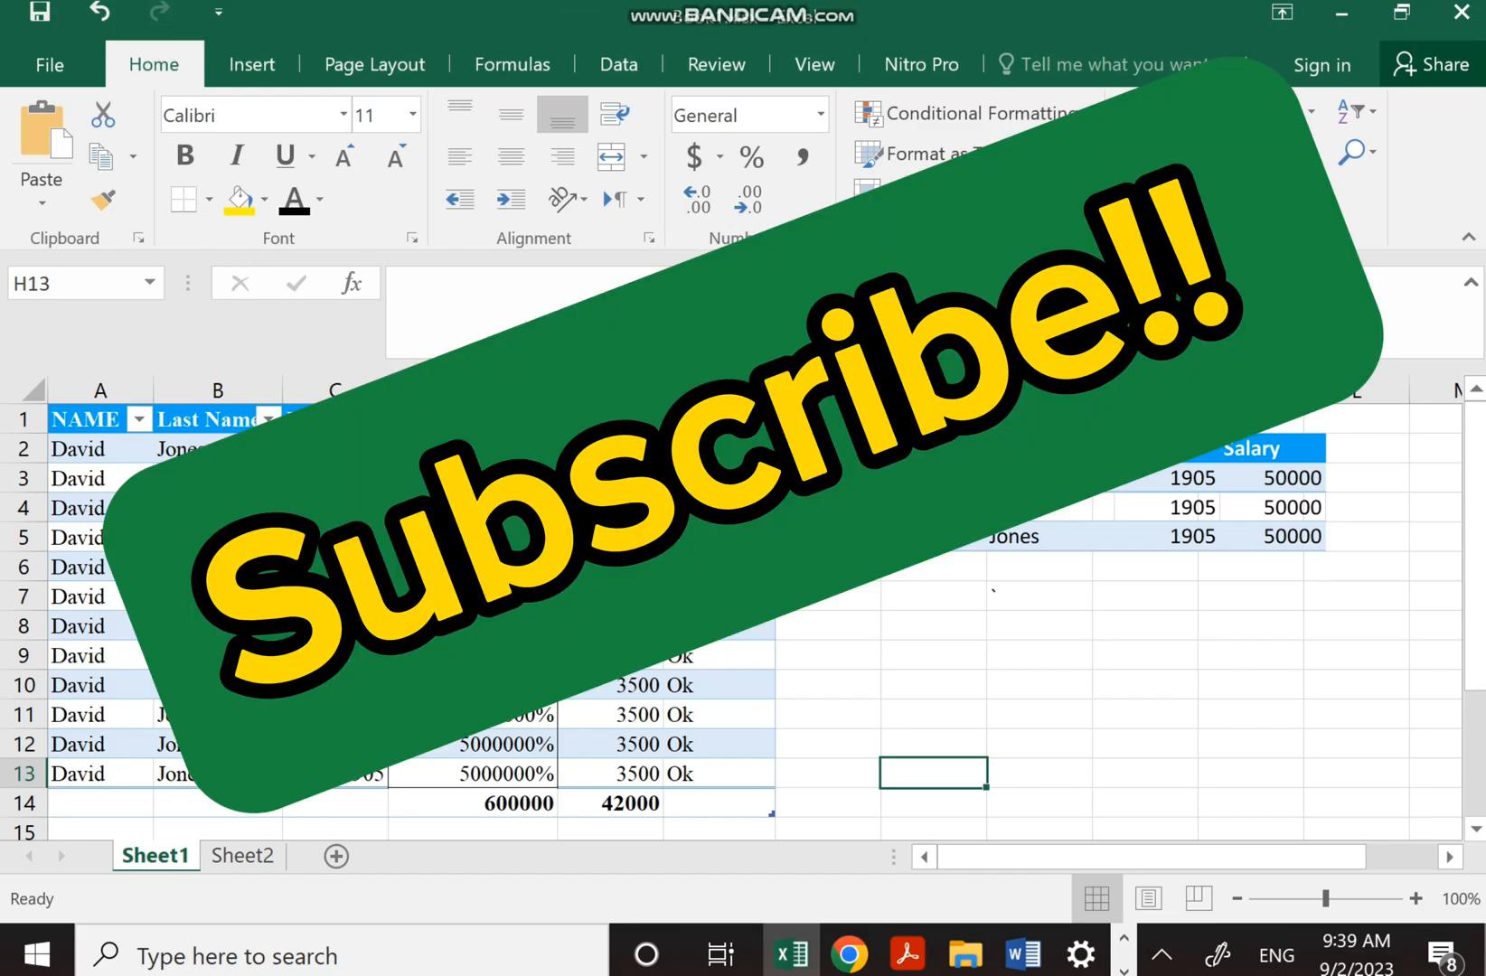
# Undo the E14 Bonus total, then try a row AutoSum in G2 (53500) and undo it
pyautogui.hotkey('ctrl', 'z')
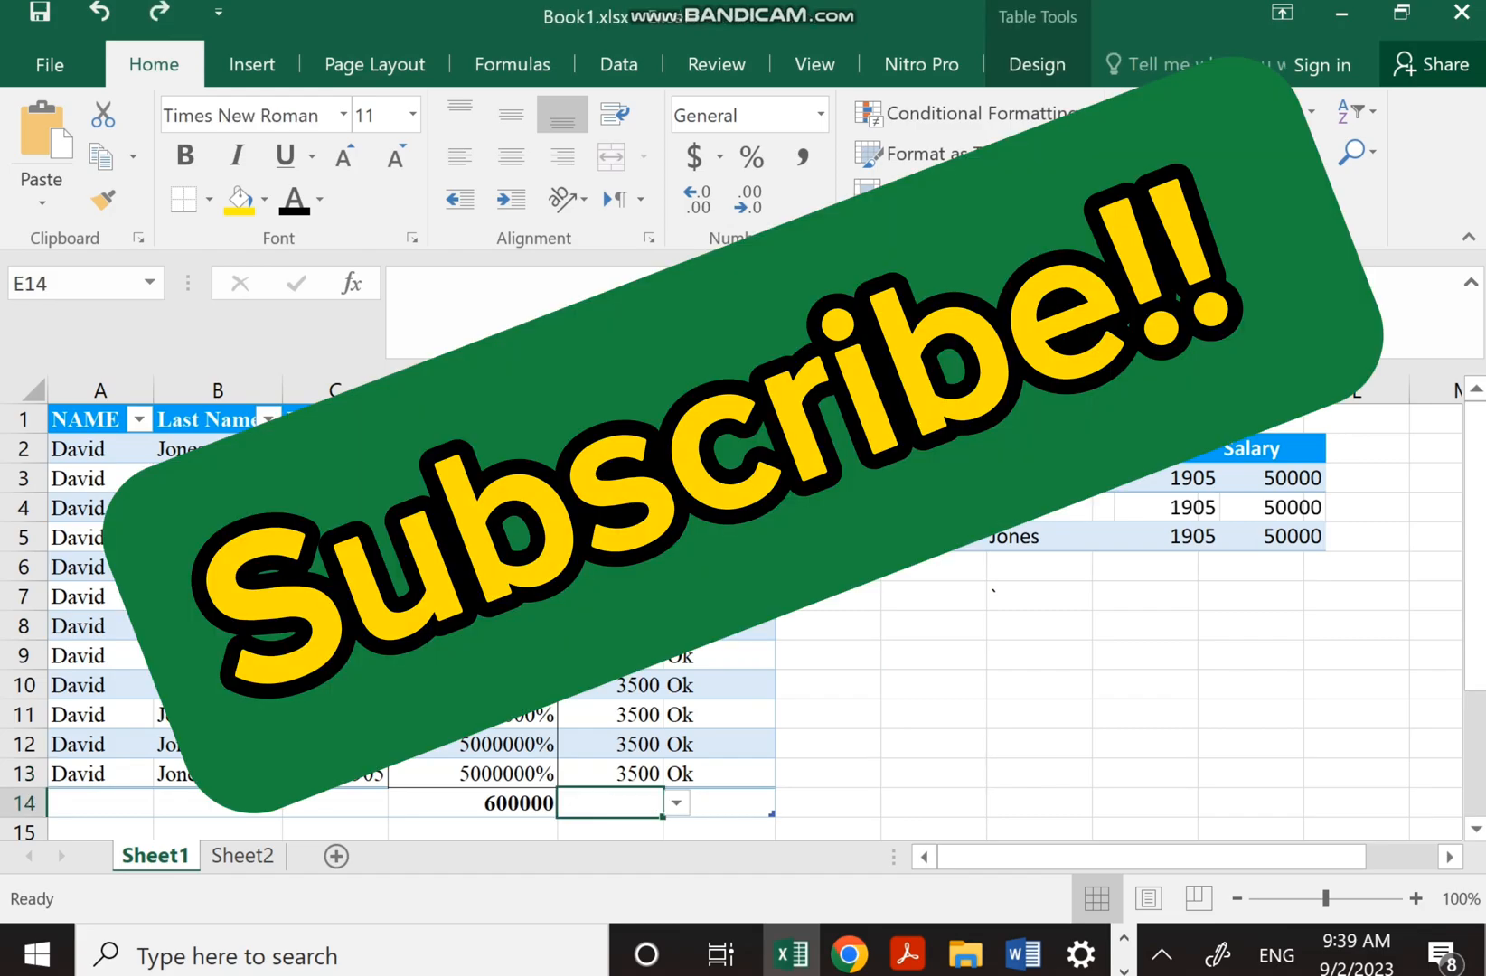
pyautogui.click(827, 478)
pyautogui.click(828, 449)
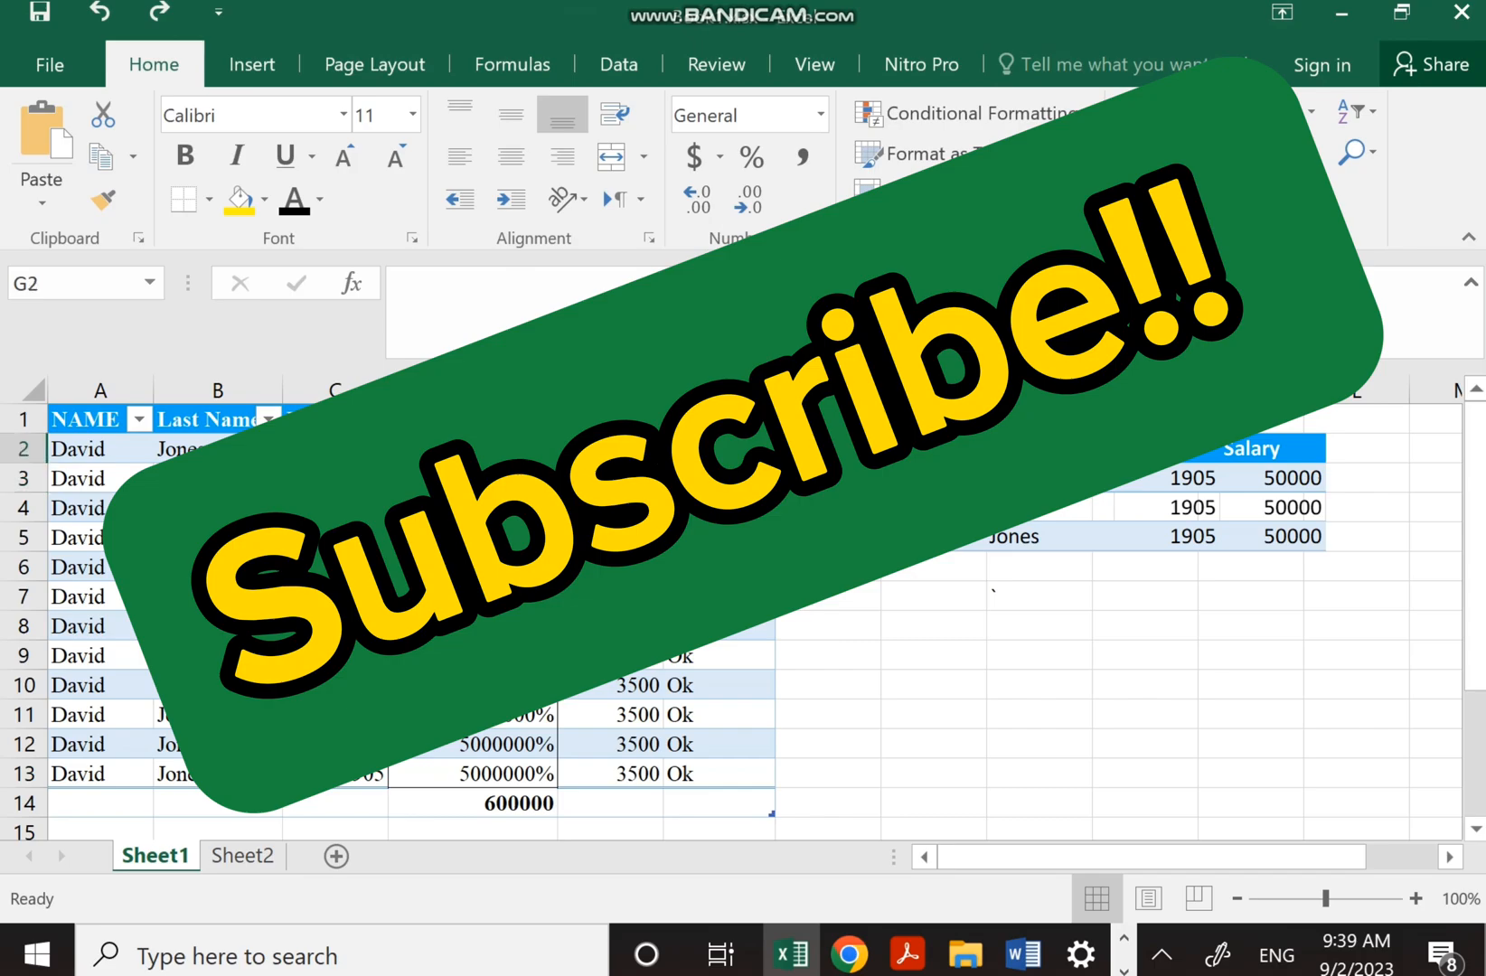
pyautogui.hotkey('alt', '=')
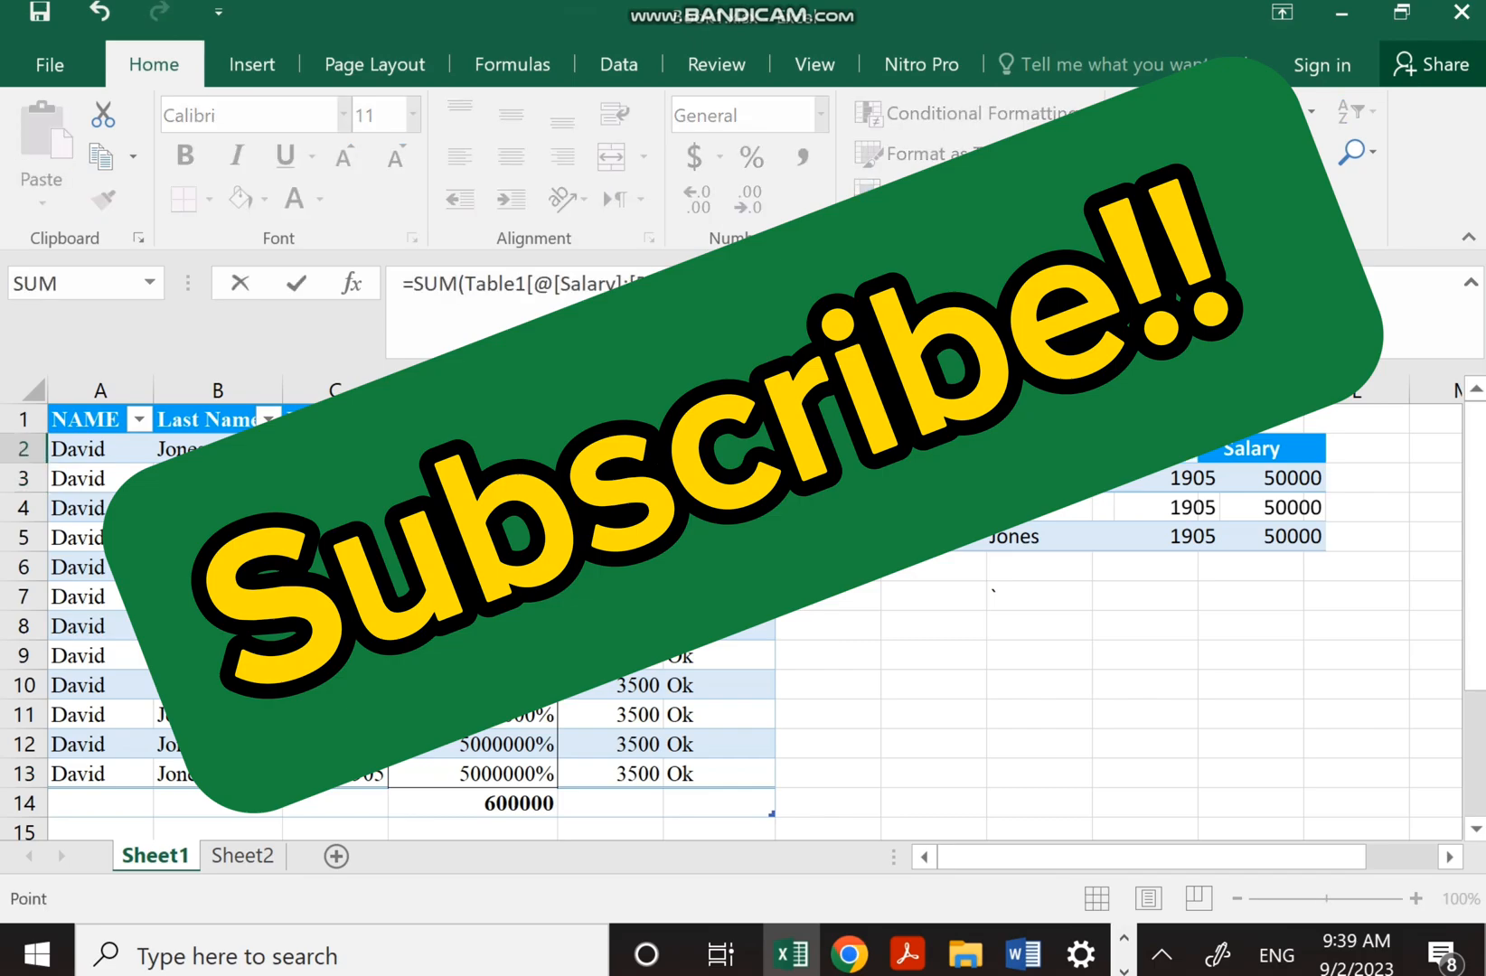
pyautogui.press('Return')
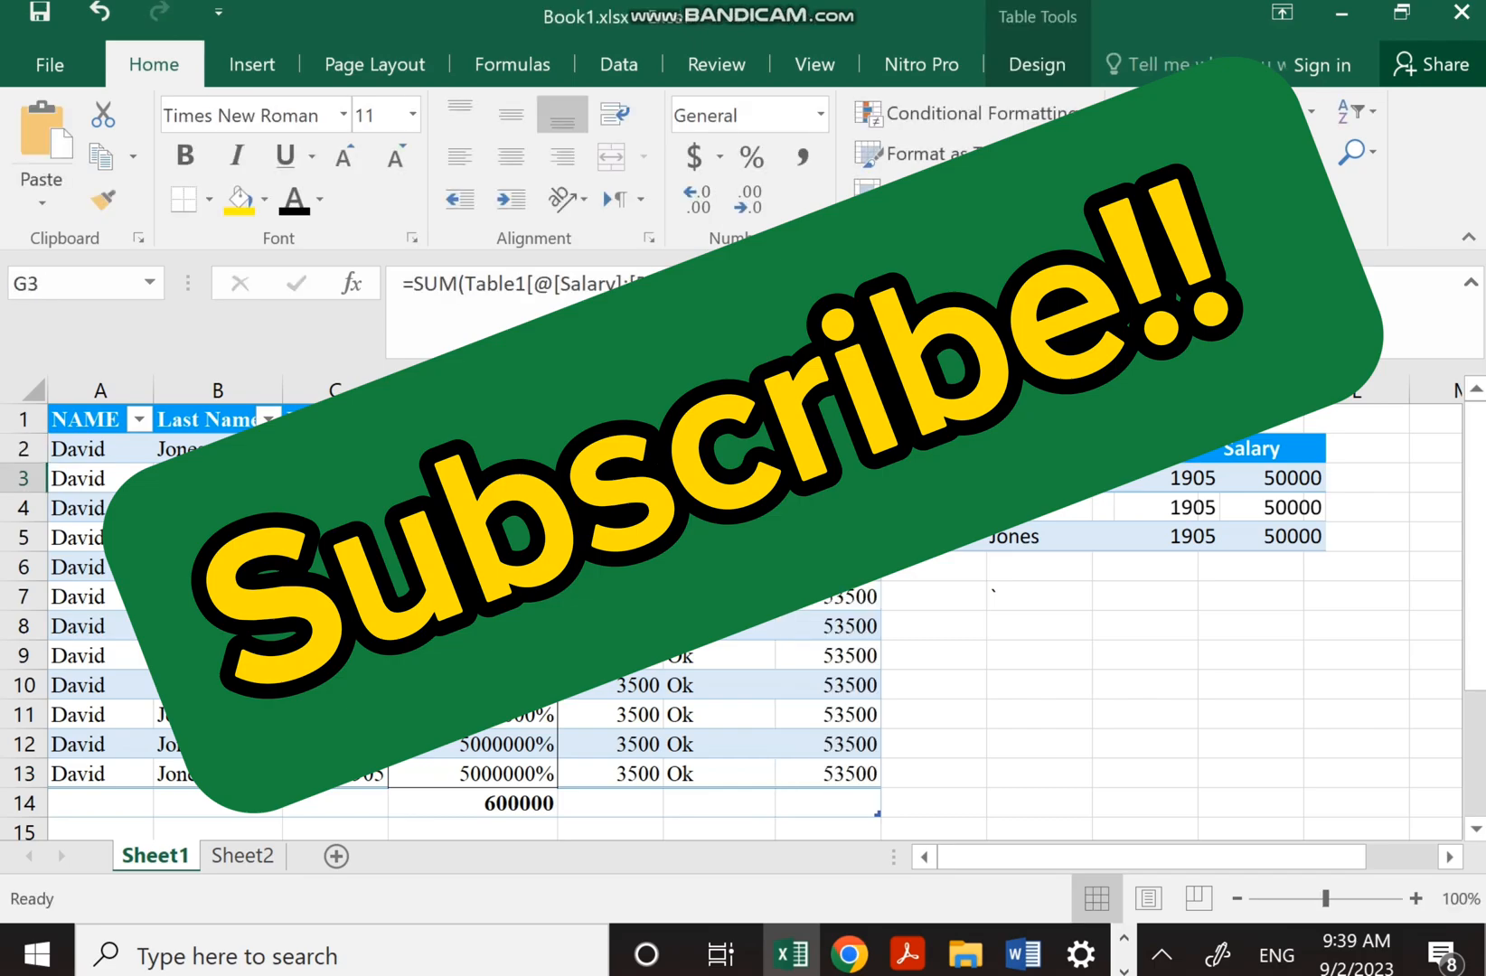
pyautogui.hotkey('ctrl', 'z')
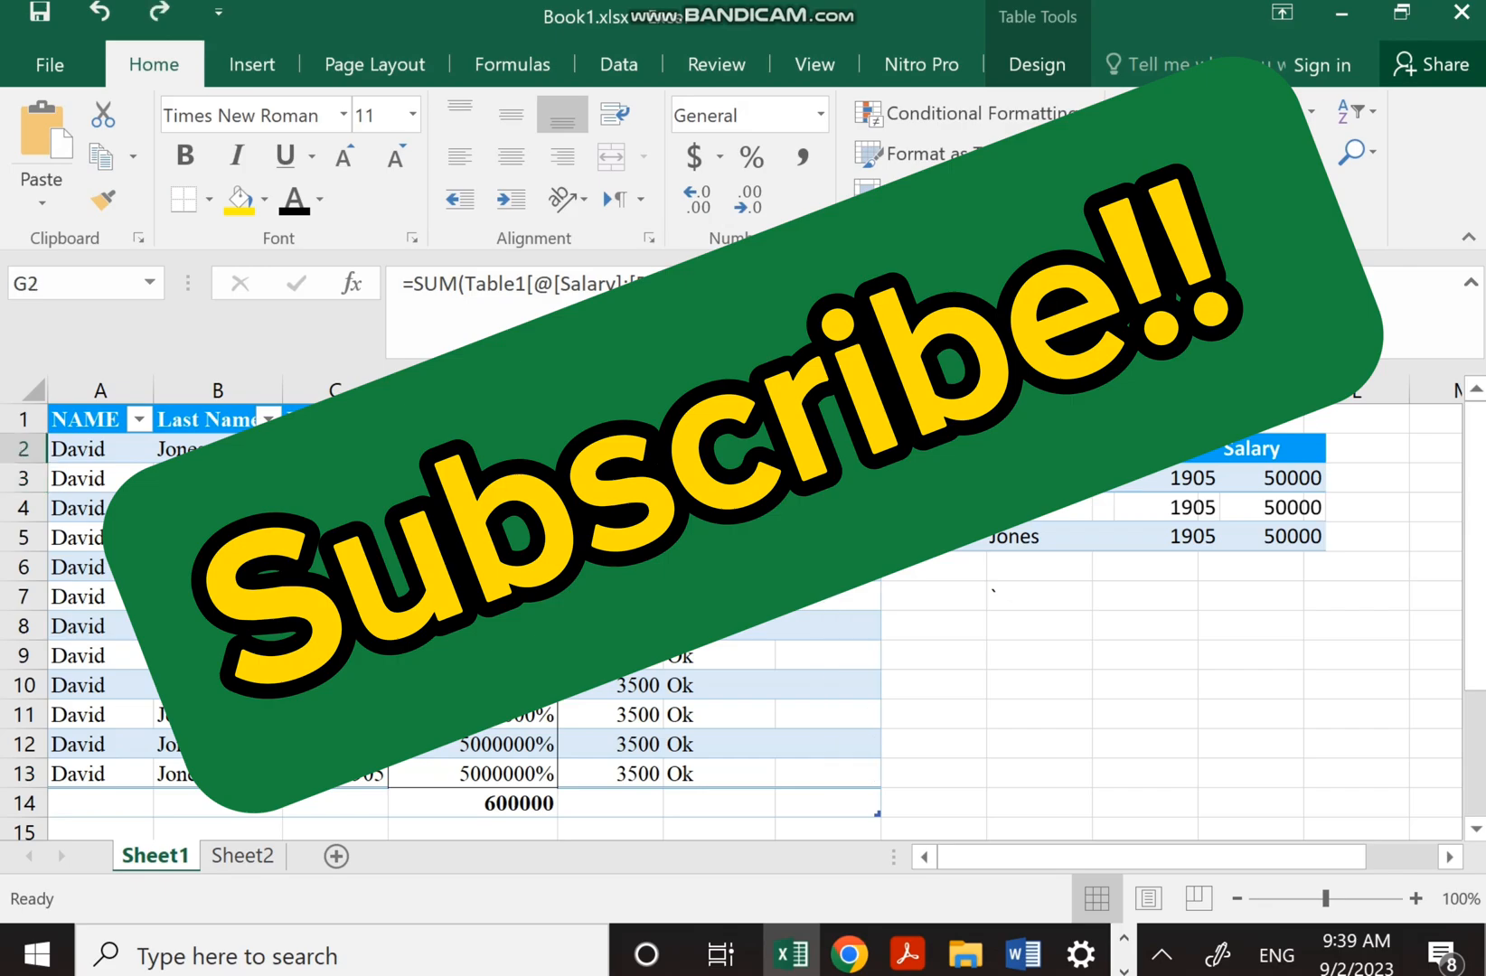
pyautogui.click(226, 799)
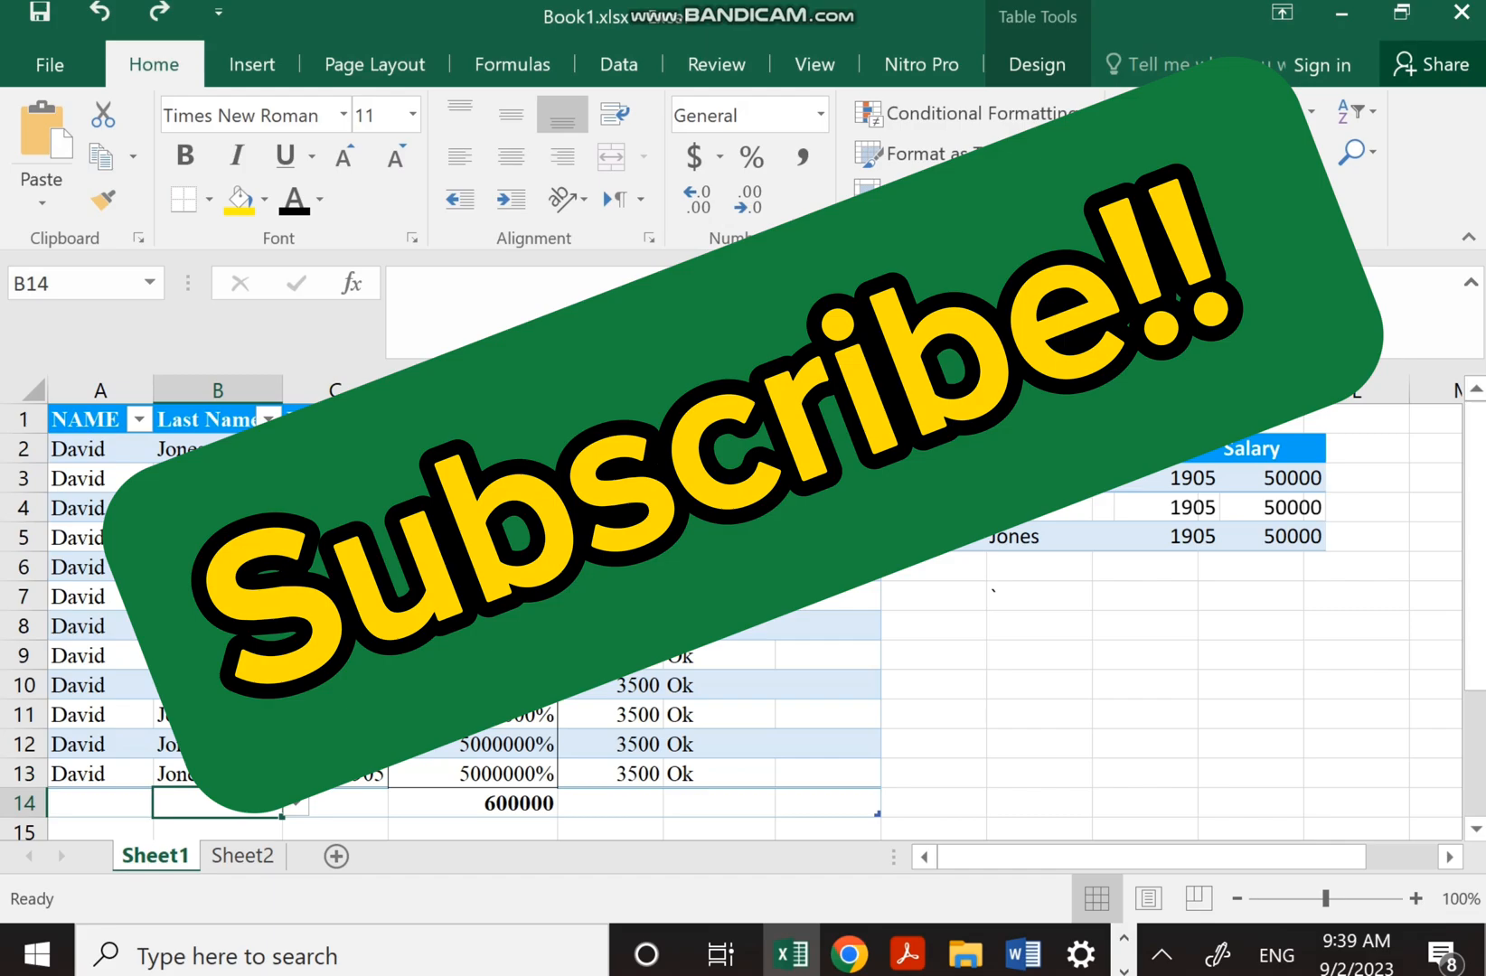
pyautogui.click(226, 450)
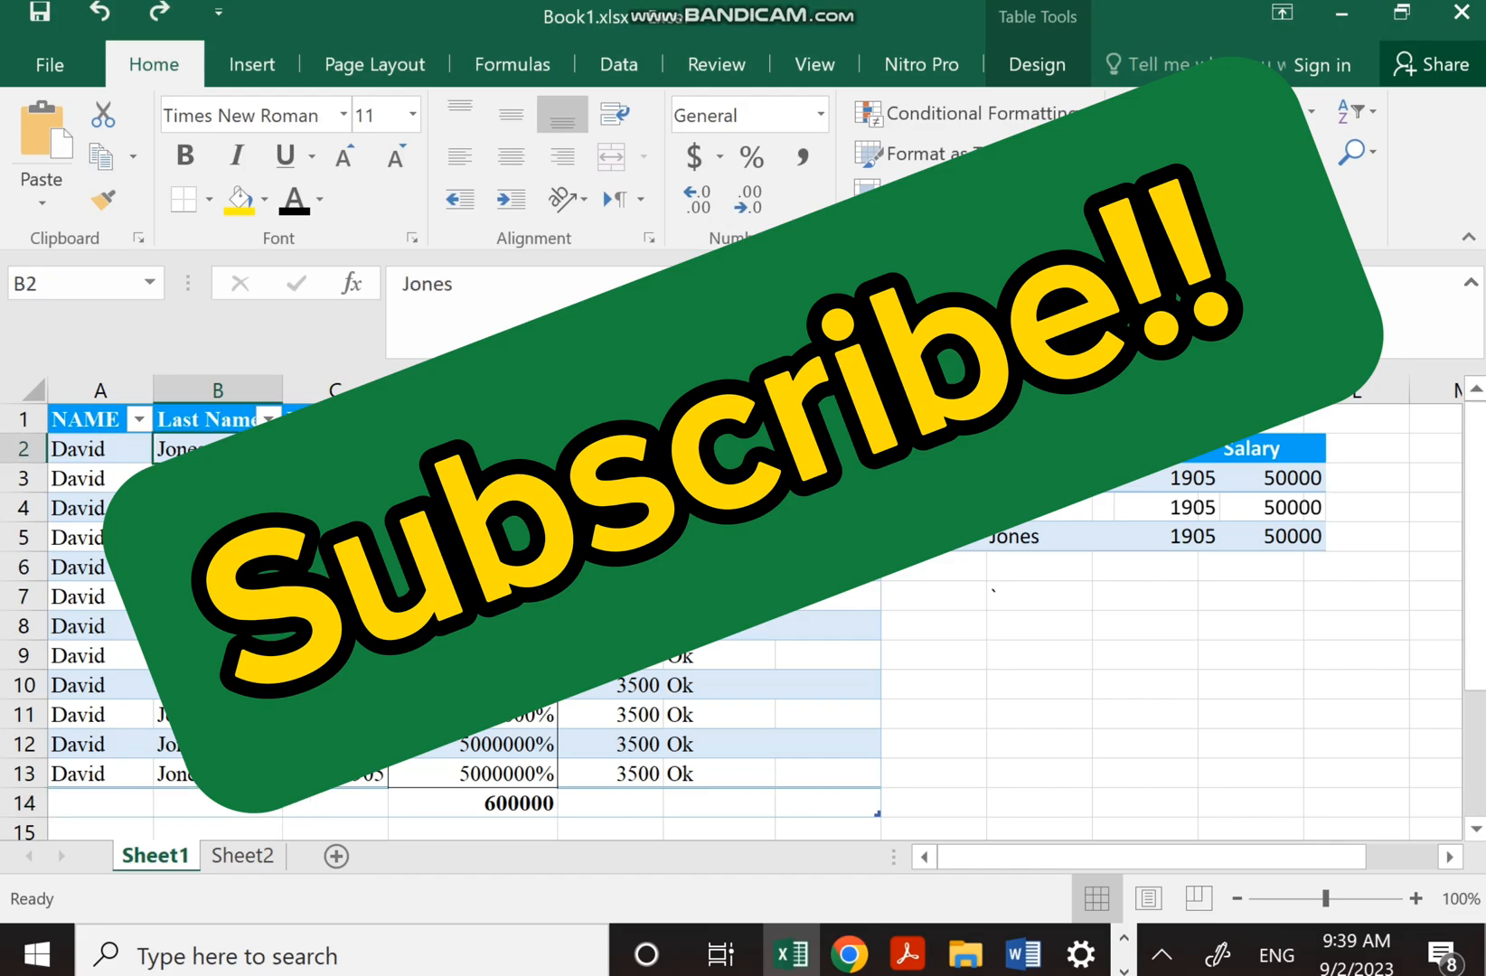